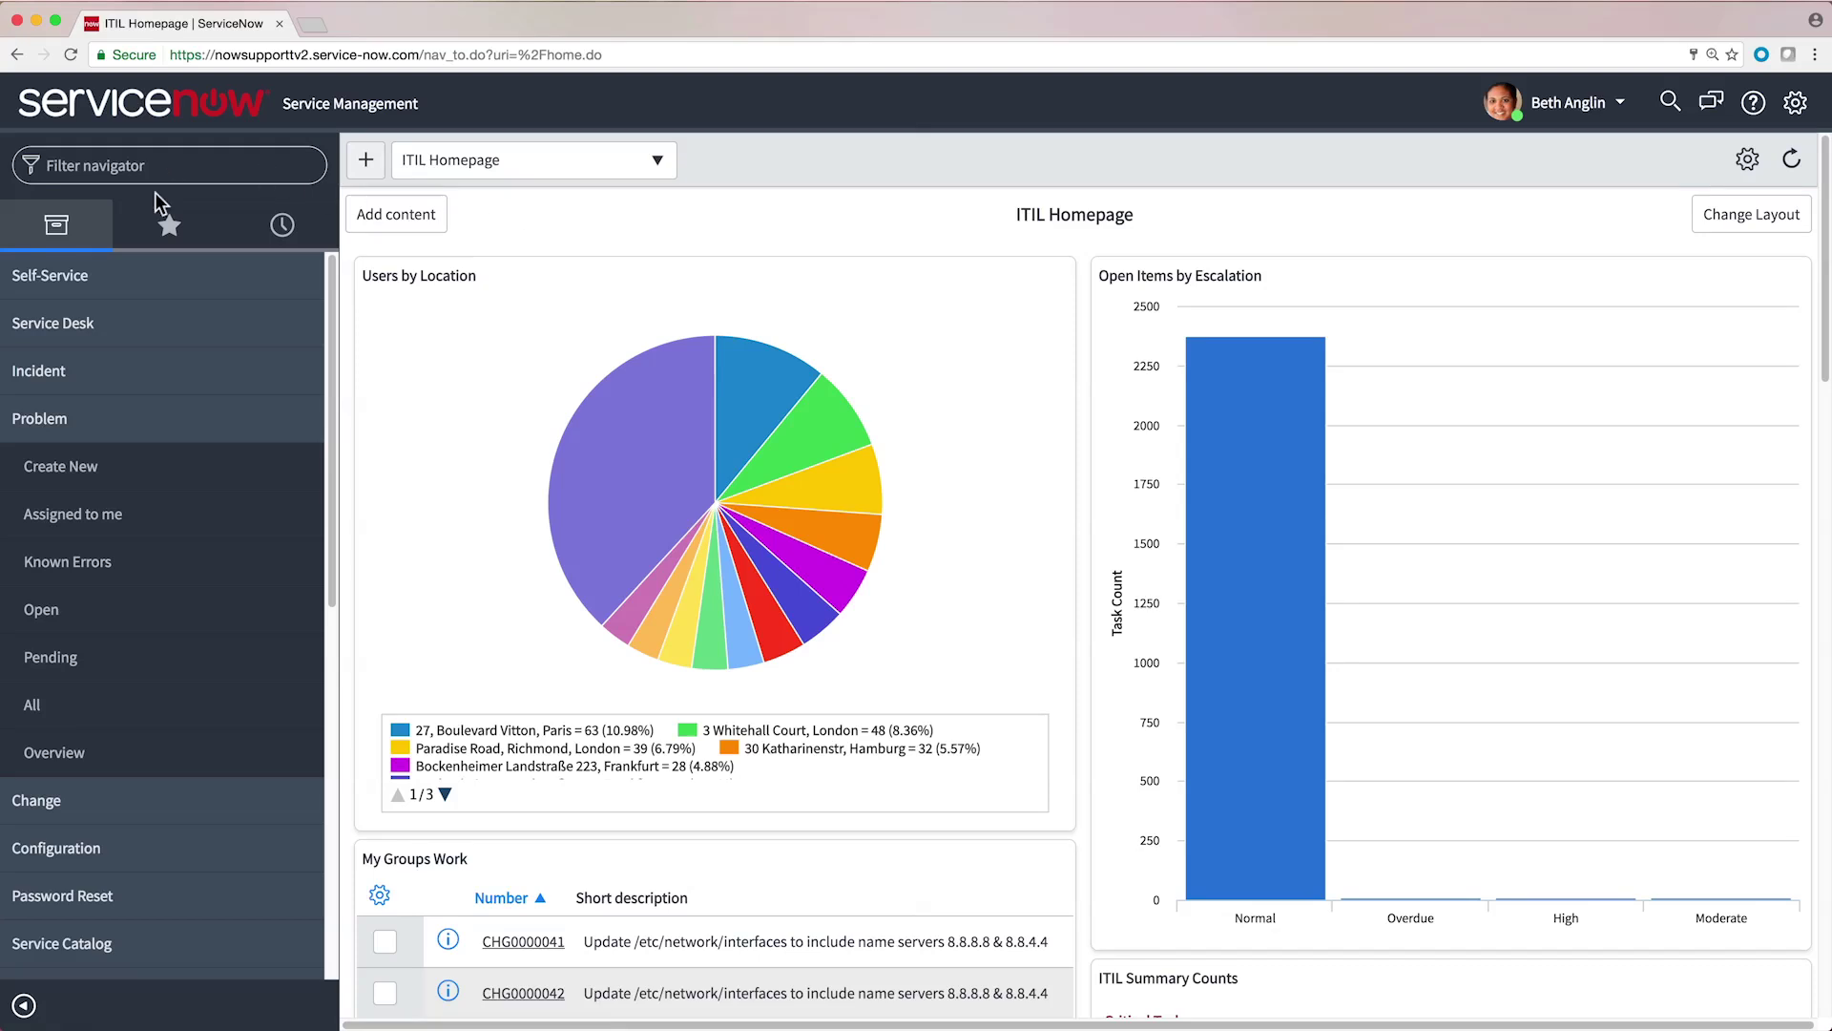
# From a new Incident record, open Configure > Form Layout to see the Available and Selected field lists.
pyautogui.click(101, 370)
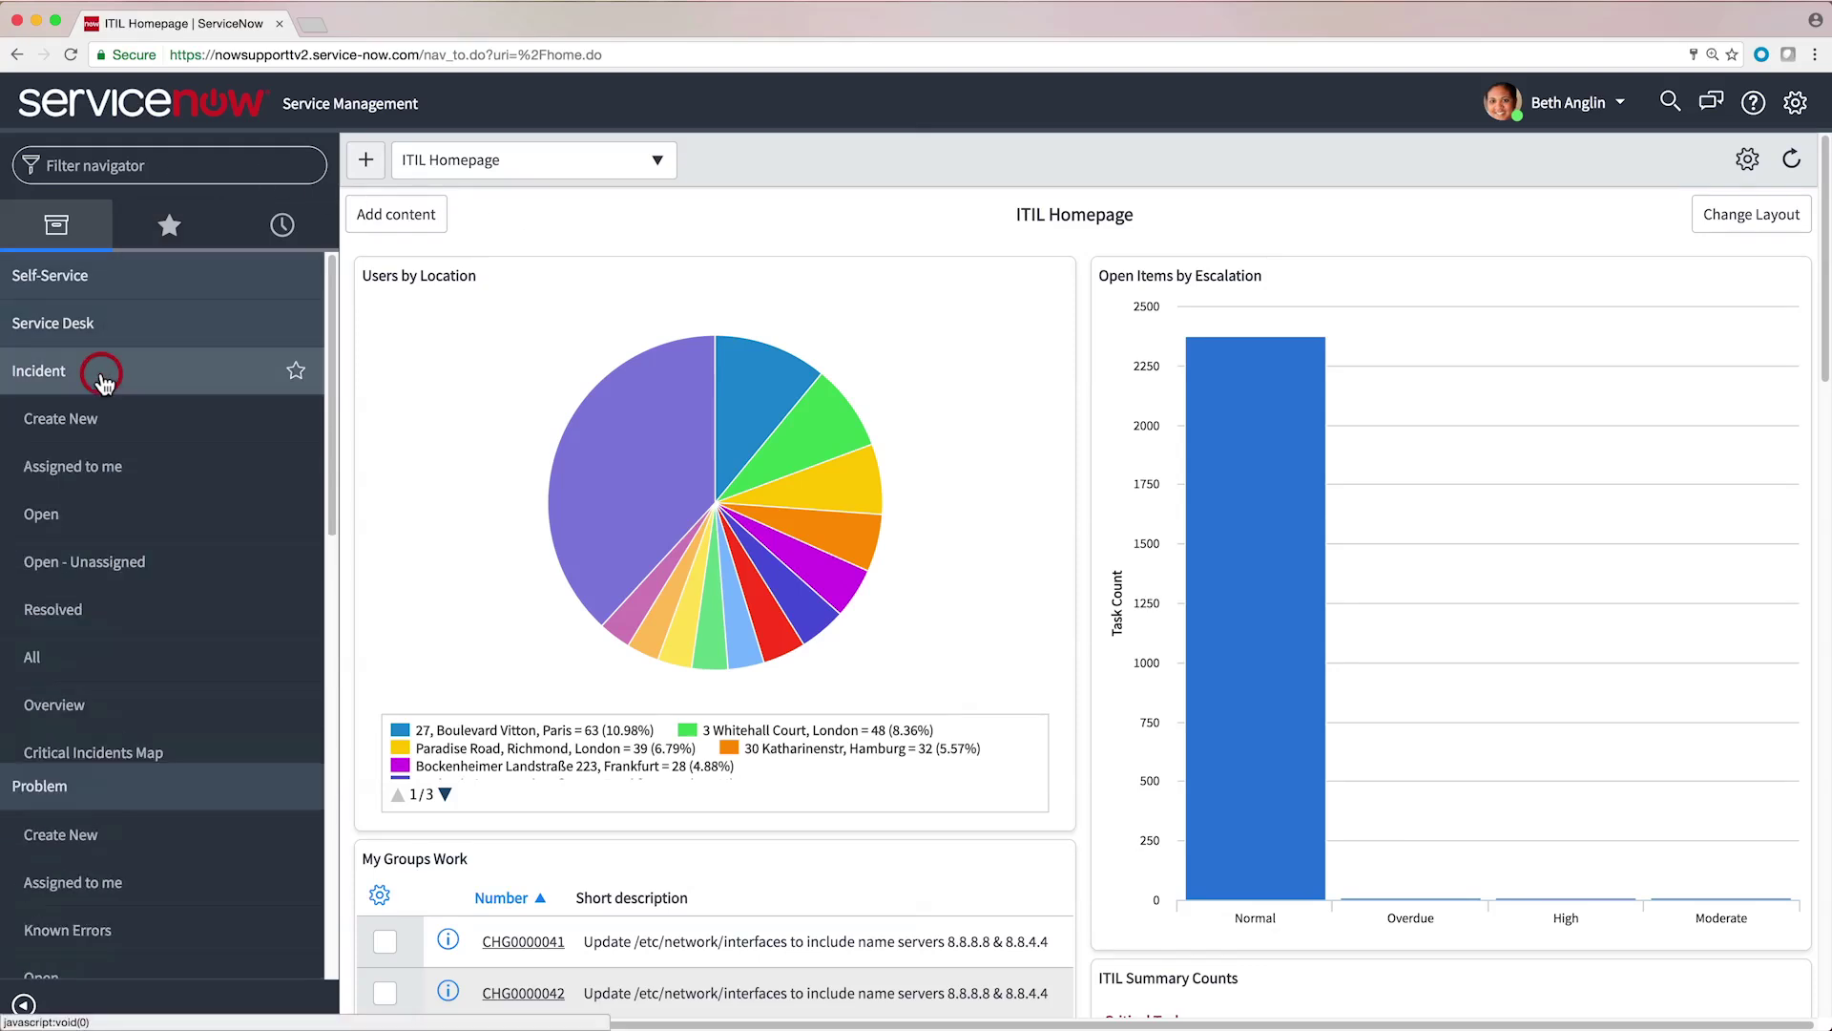
pyautogui.click(96, 422)
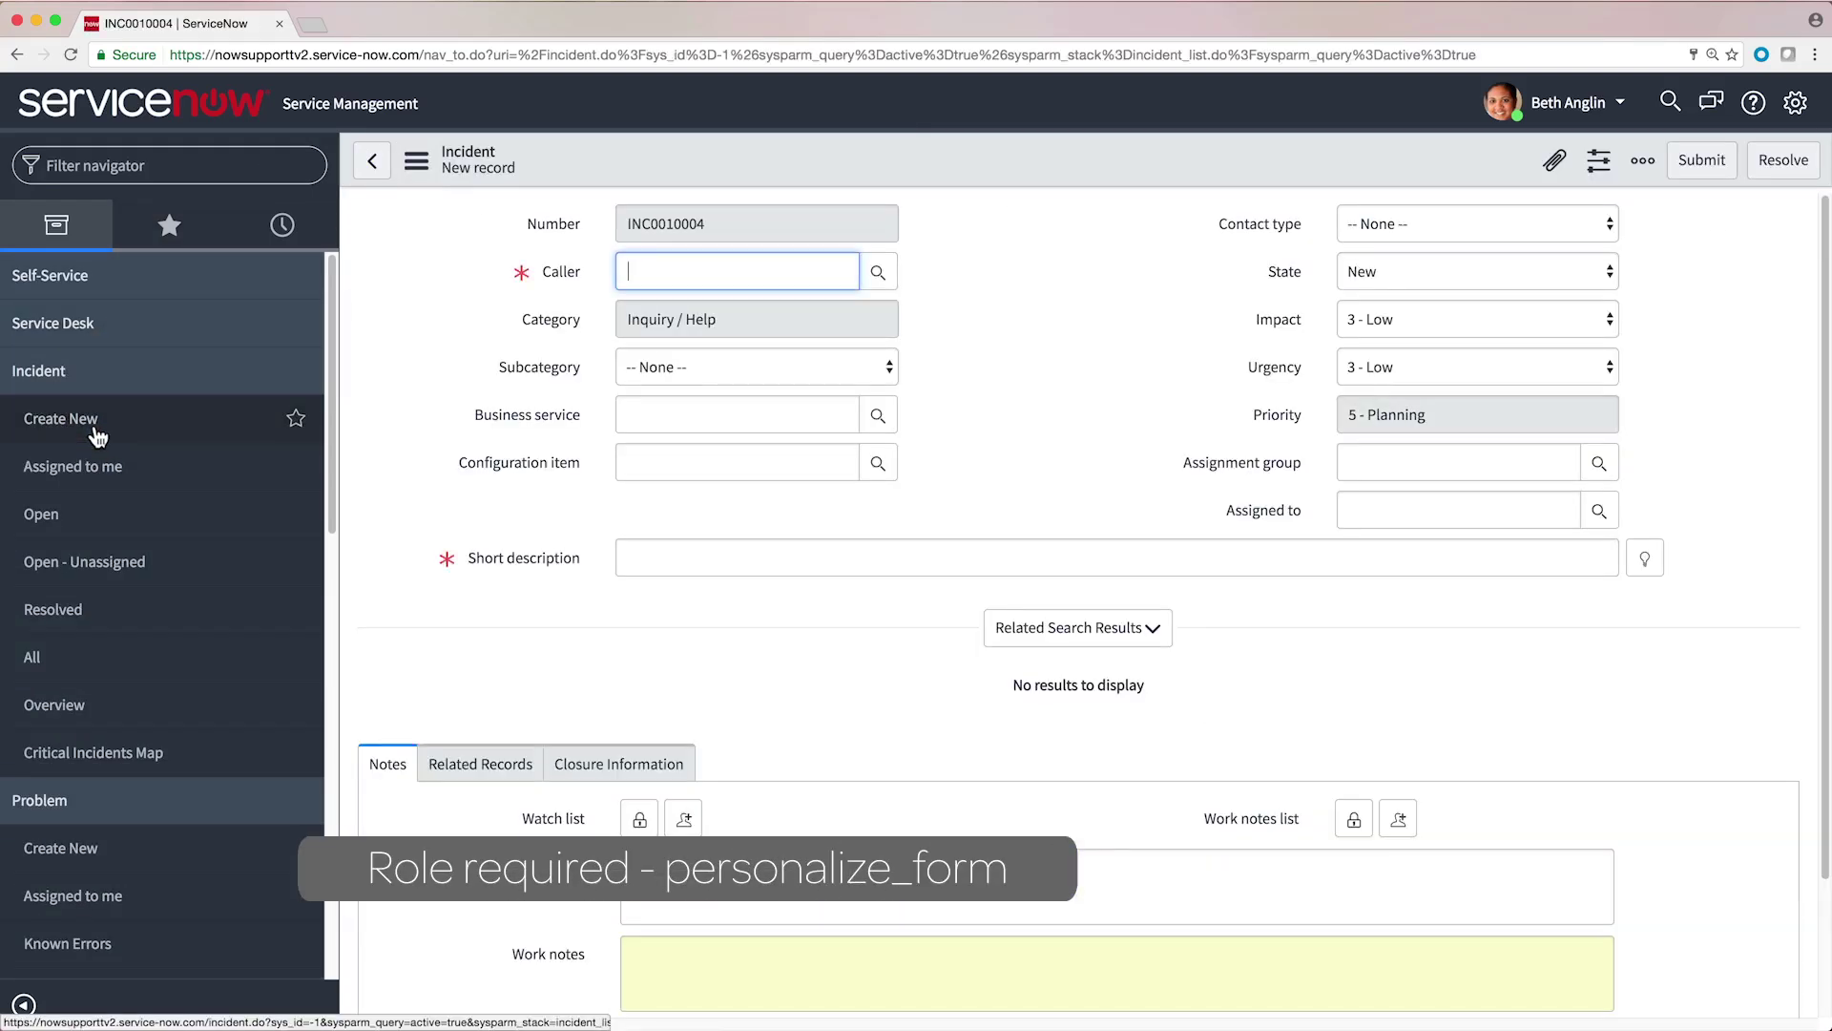
pyautogui.click(417, 161)
pyautogui.moveTo(477, 220)
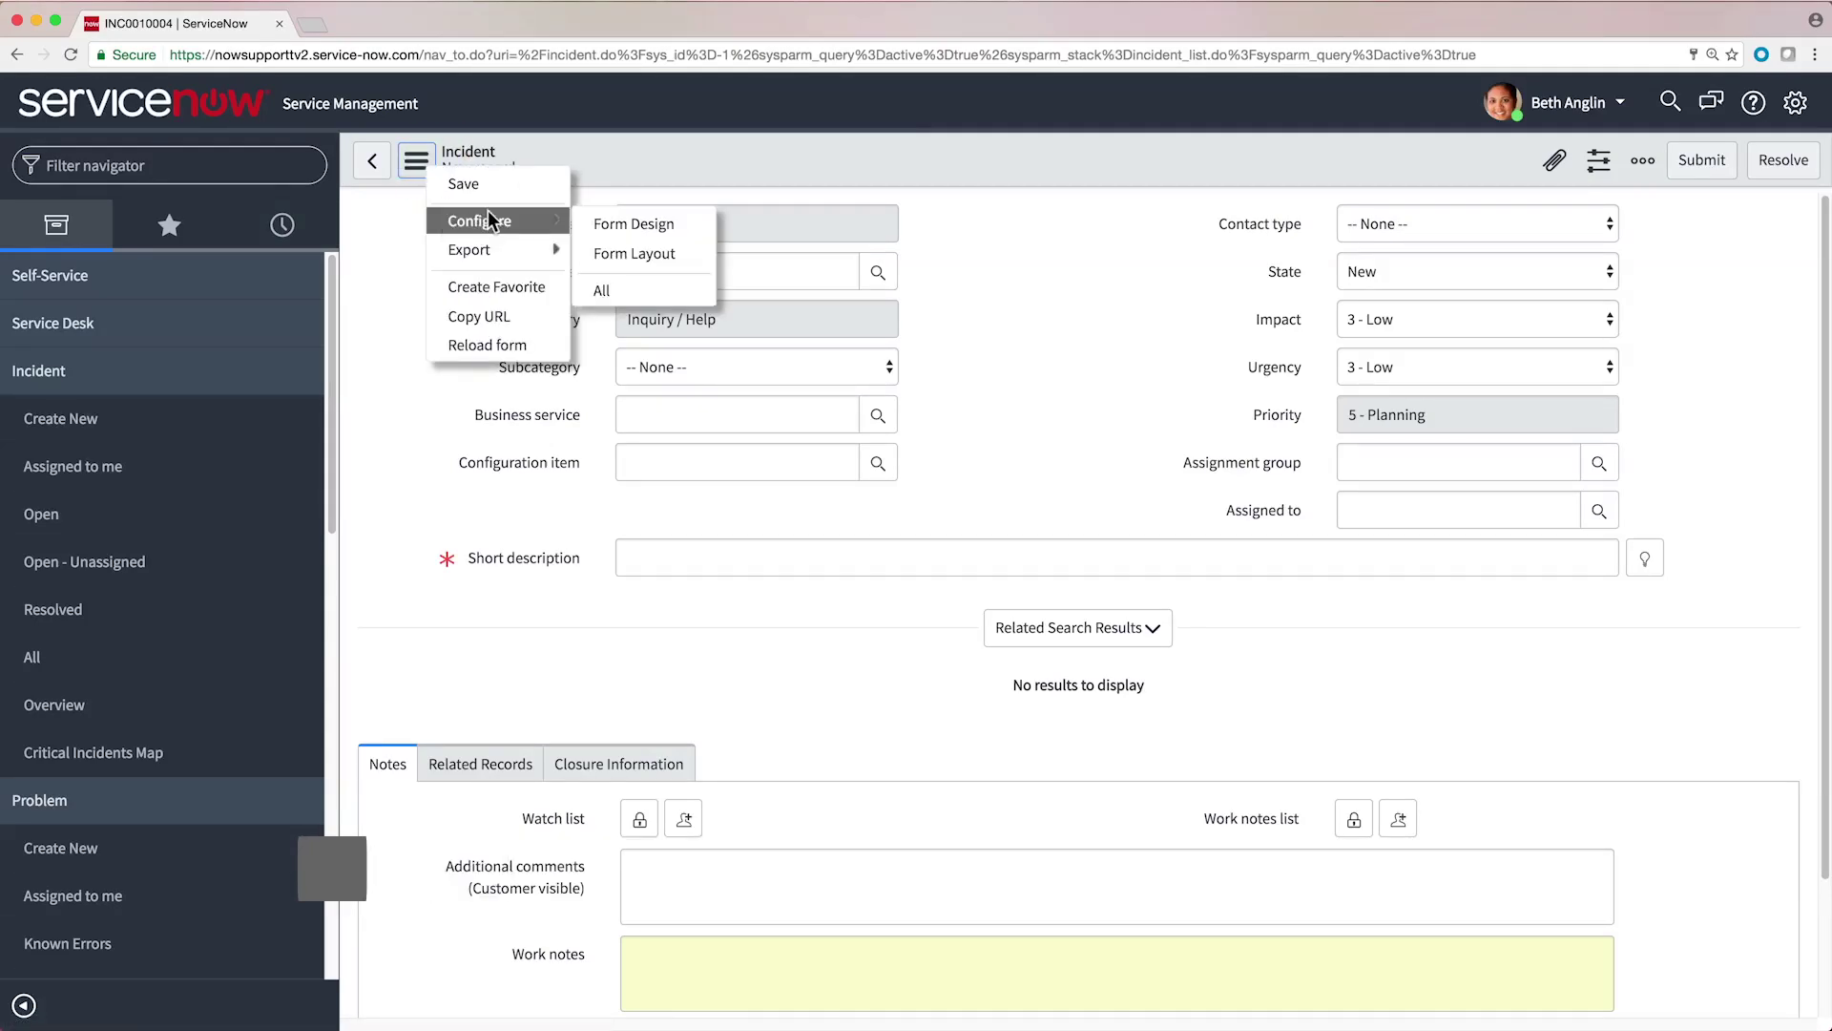
pyautogui.click(630, 254)
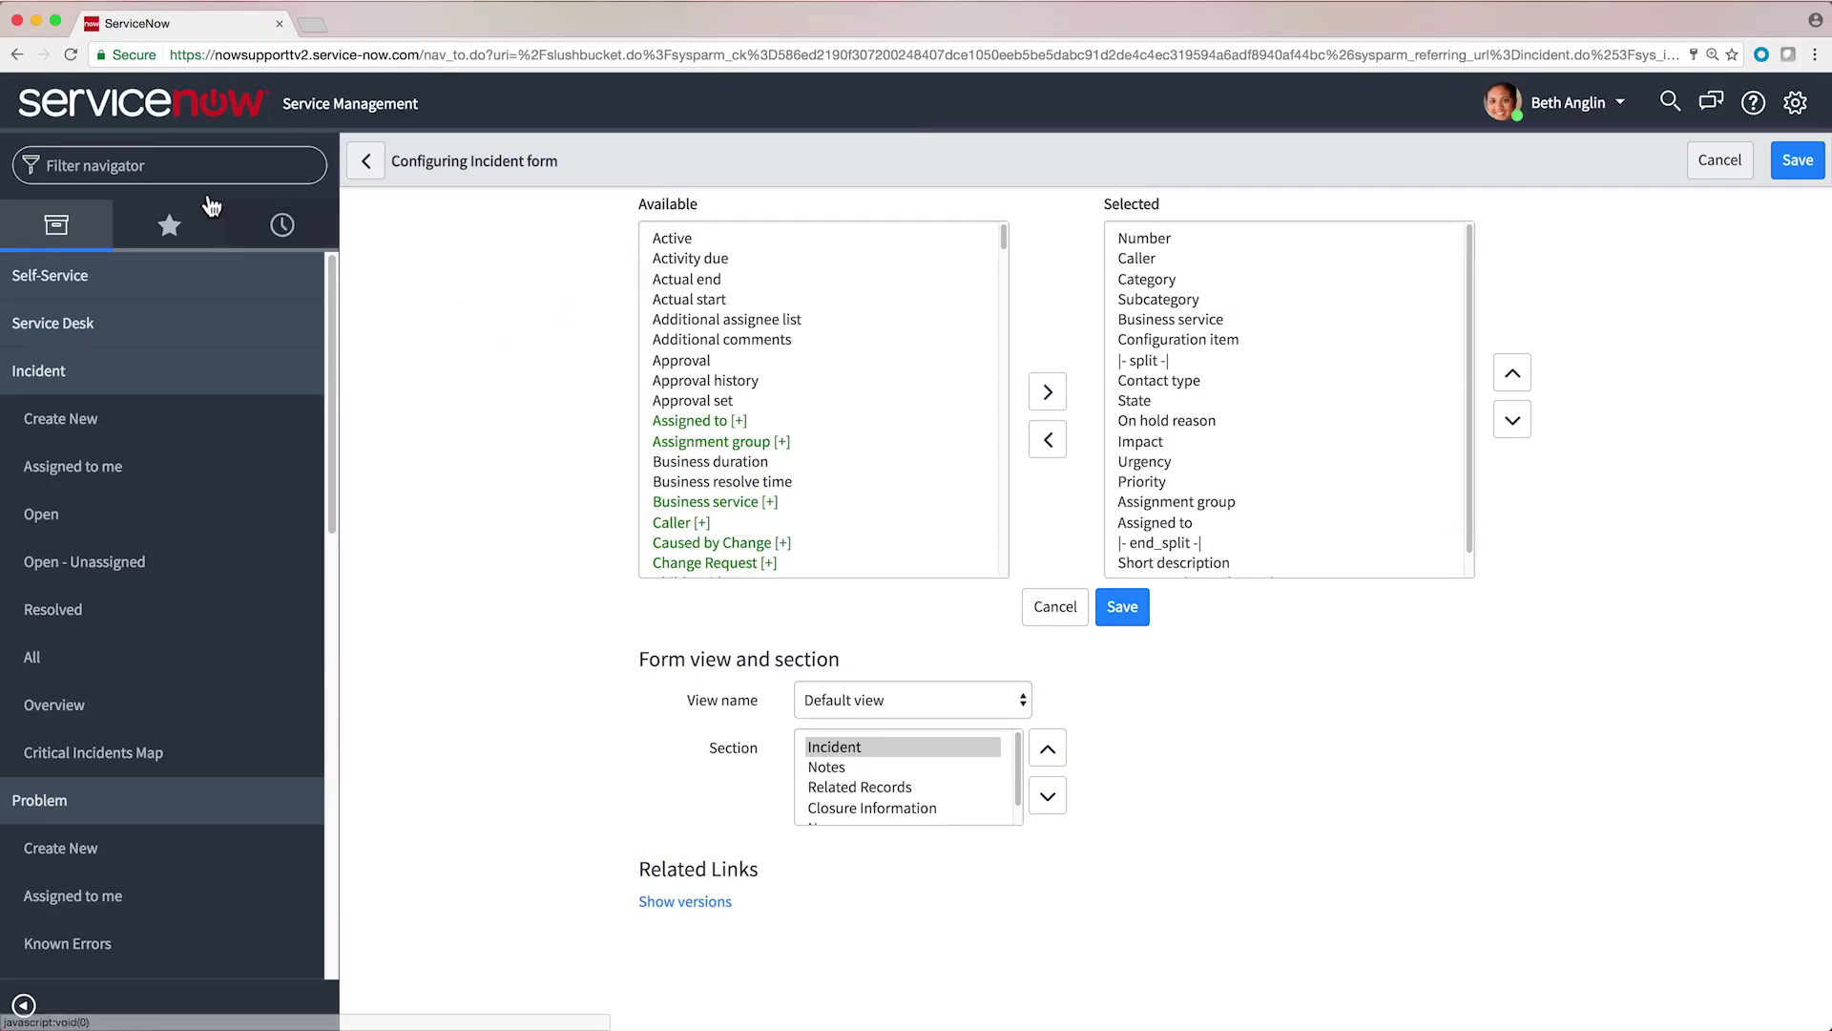
pyautogui.click(209, 167)
# Open Router Down problem PRB0000007 from All Problems and glance at its Change request lookup.
pyautogui.write('prob')
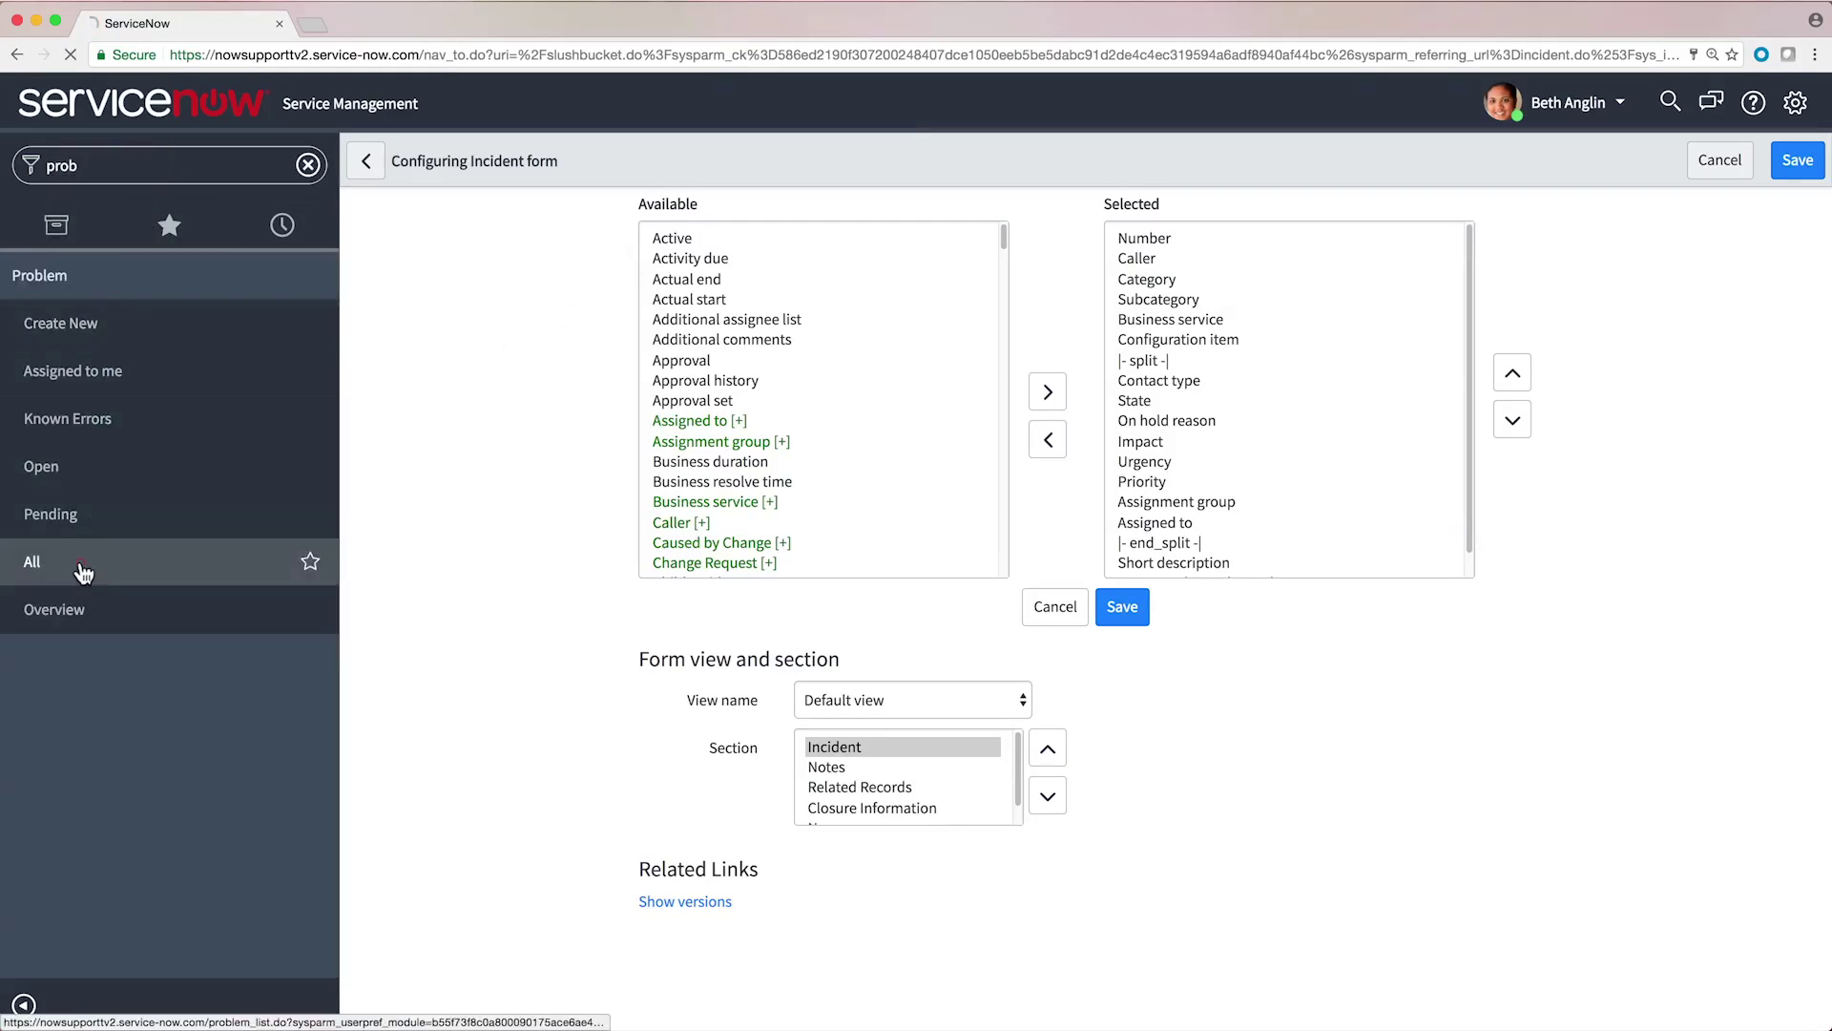
pyautogui.click(82, 567)
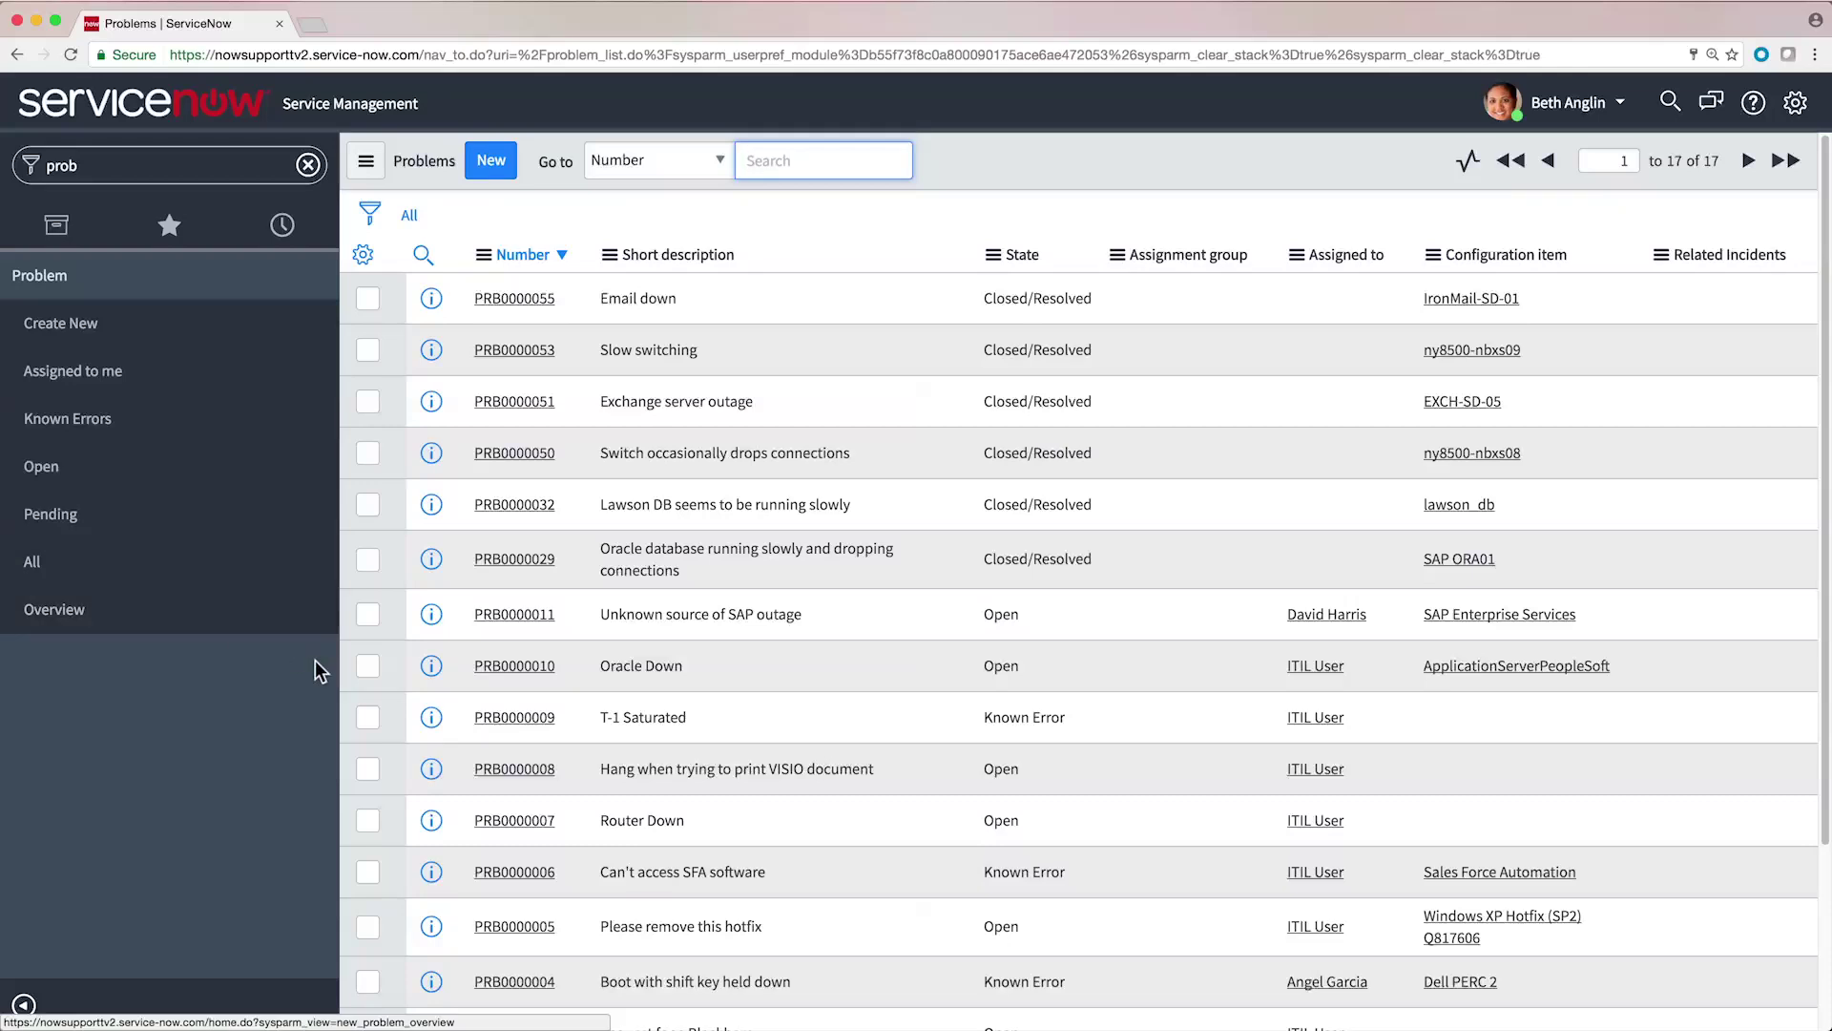
pyautogui.click(527, 824)
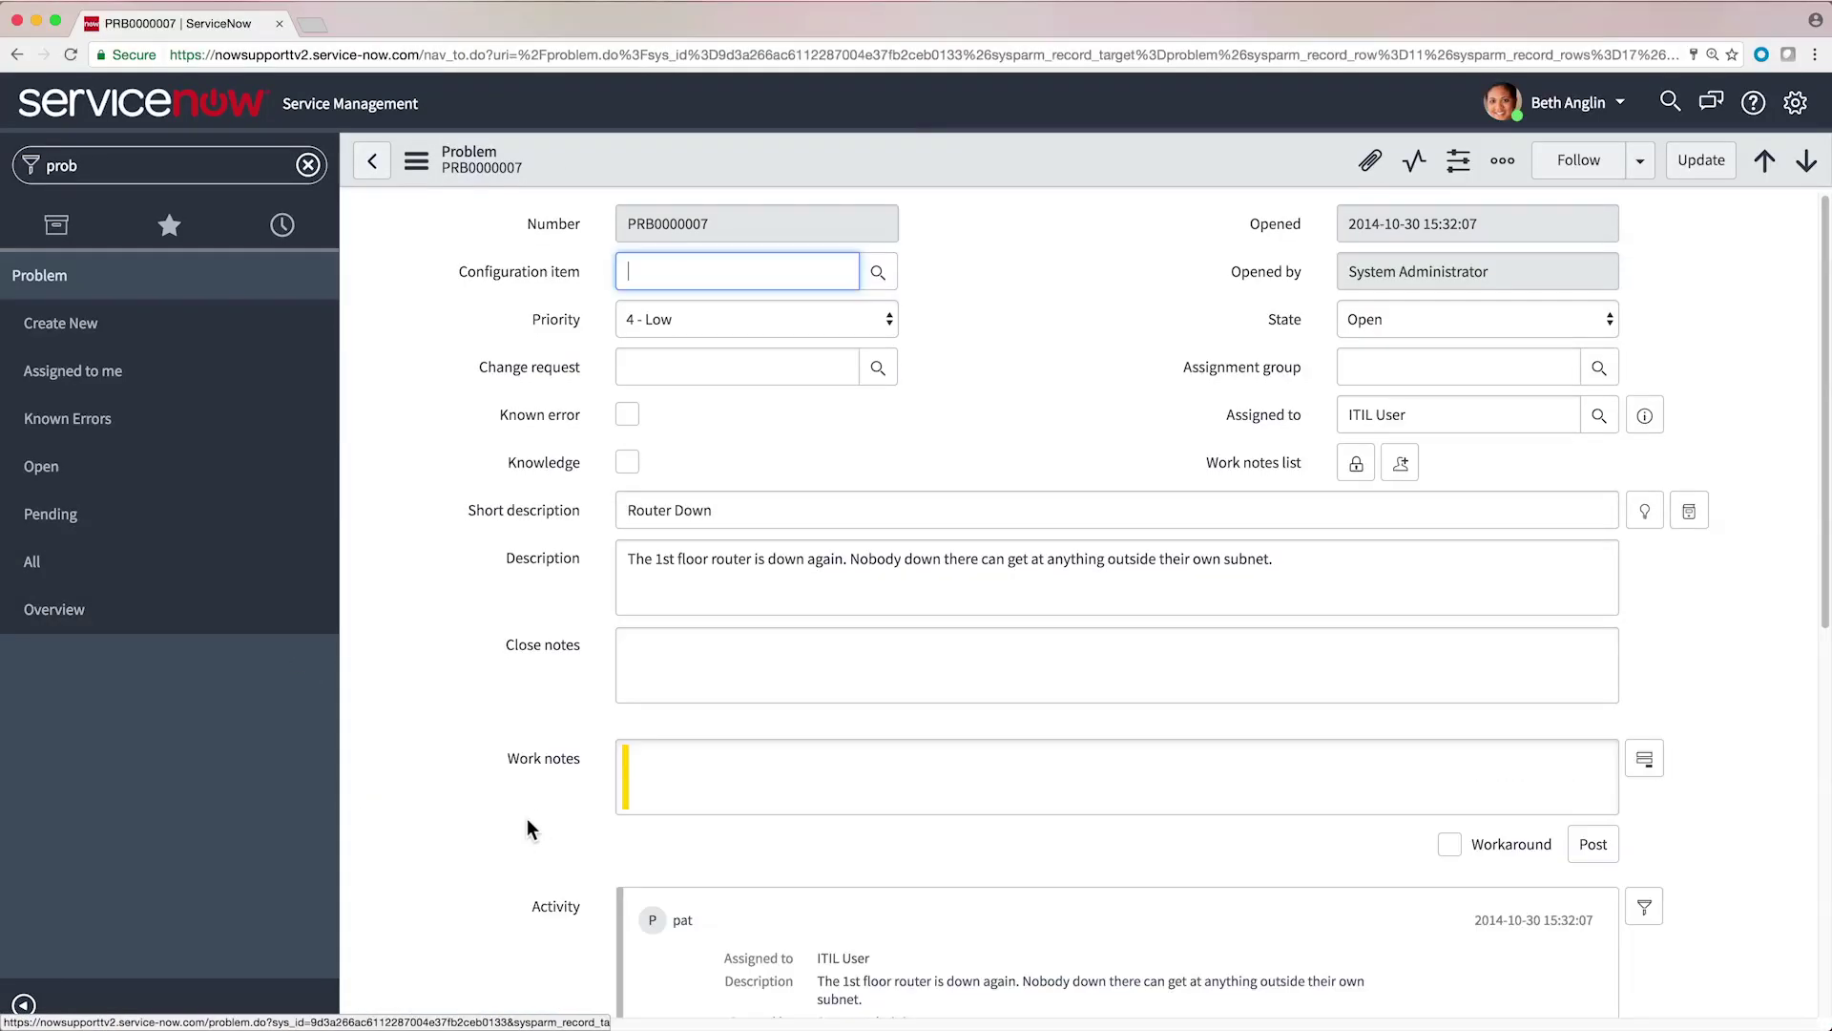
pyautogui.scroll(-10, 526, 817)
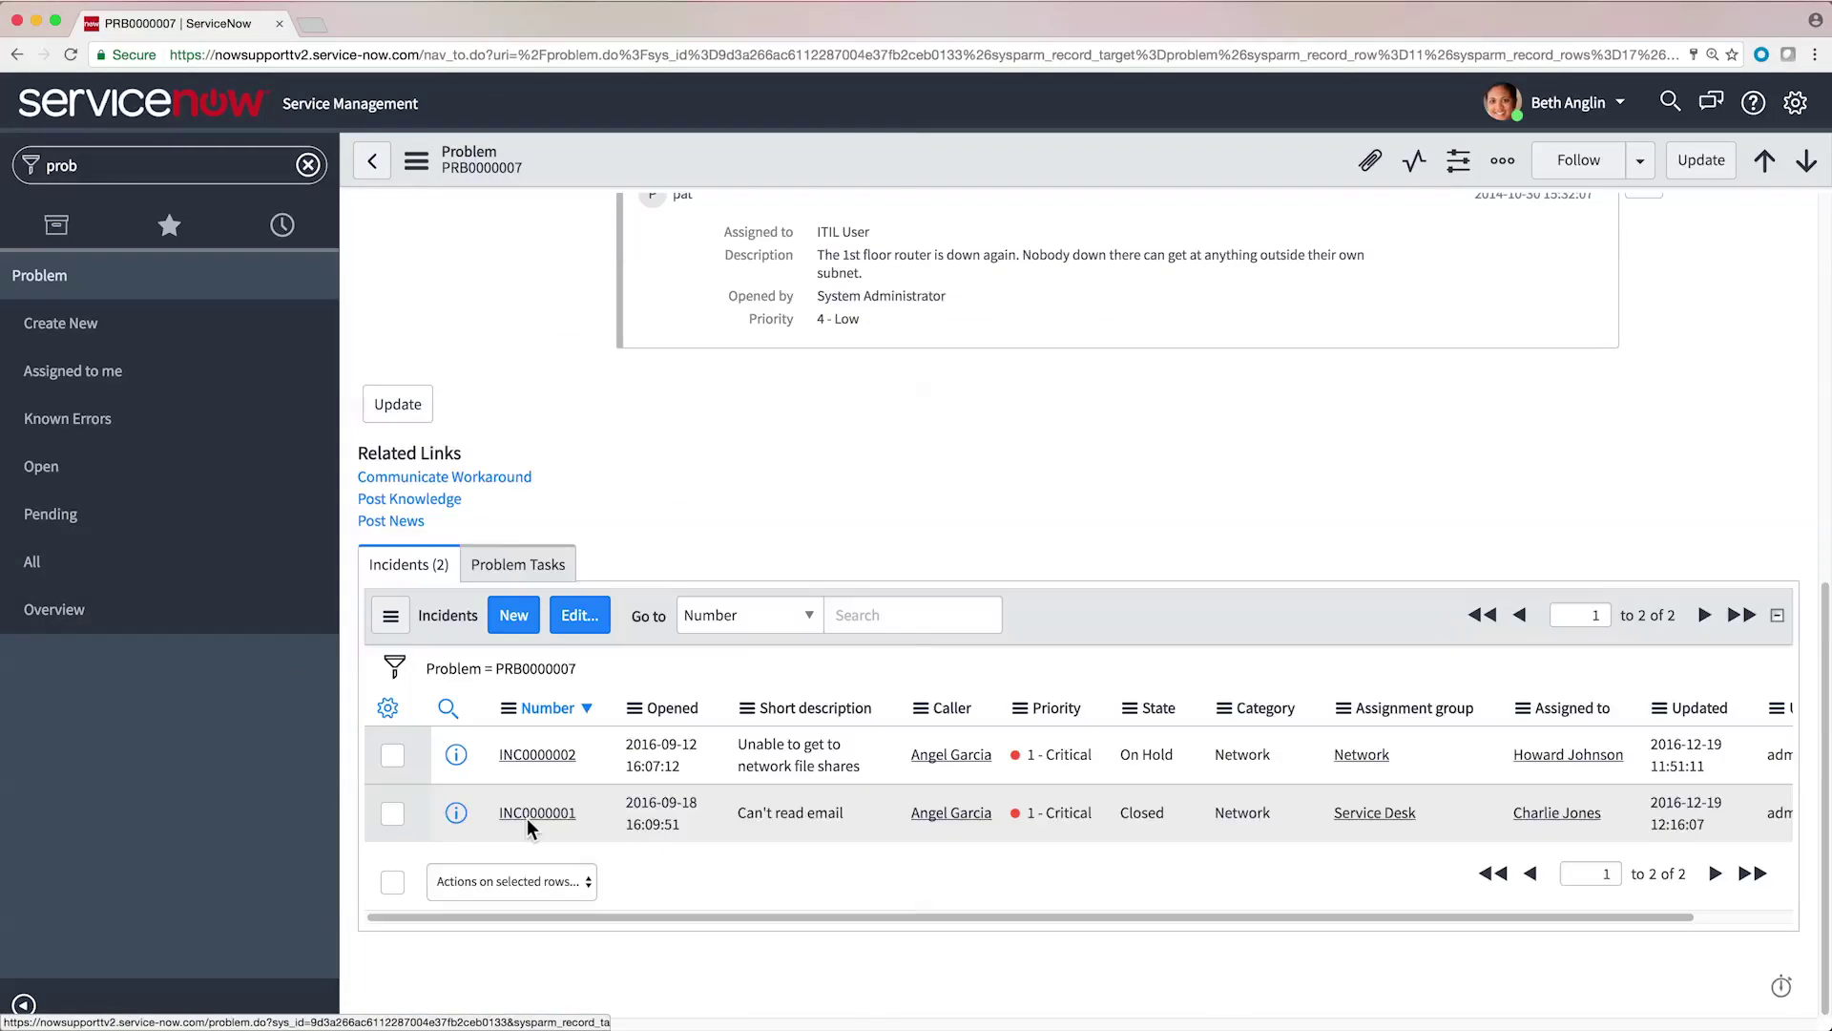
pyautogui.scroll(10, 527, 817)
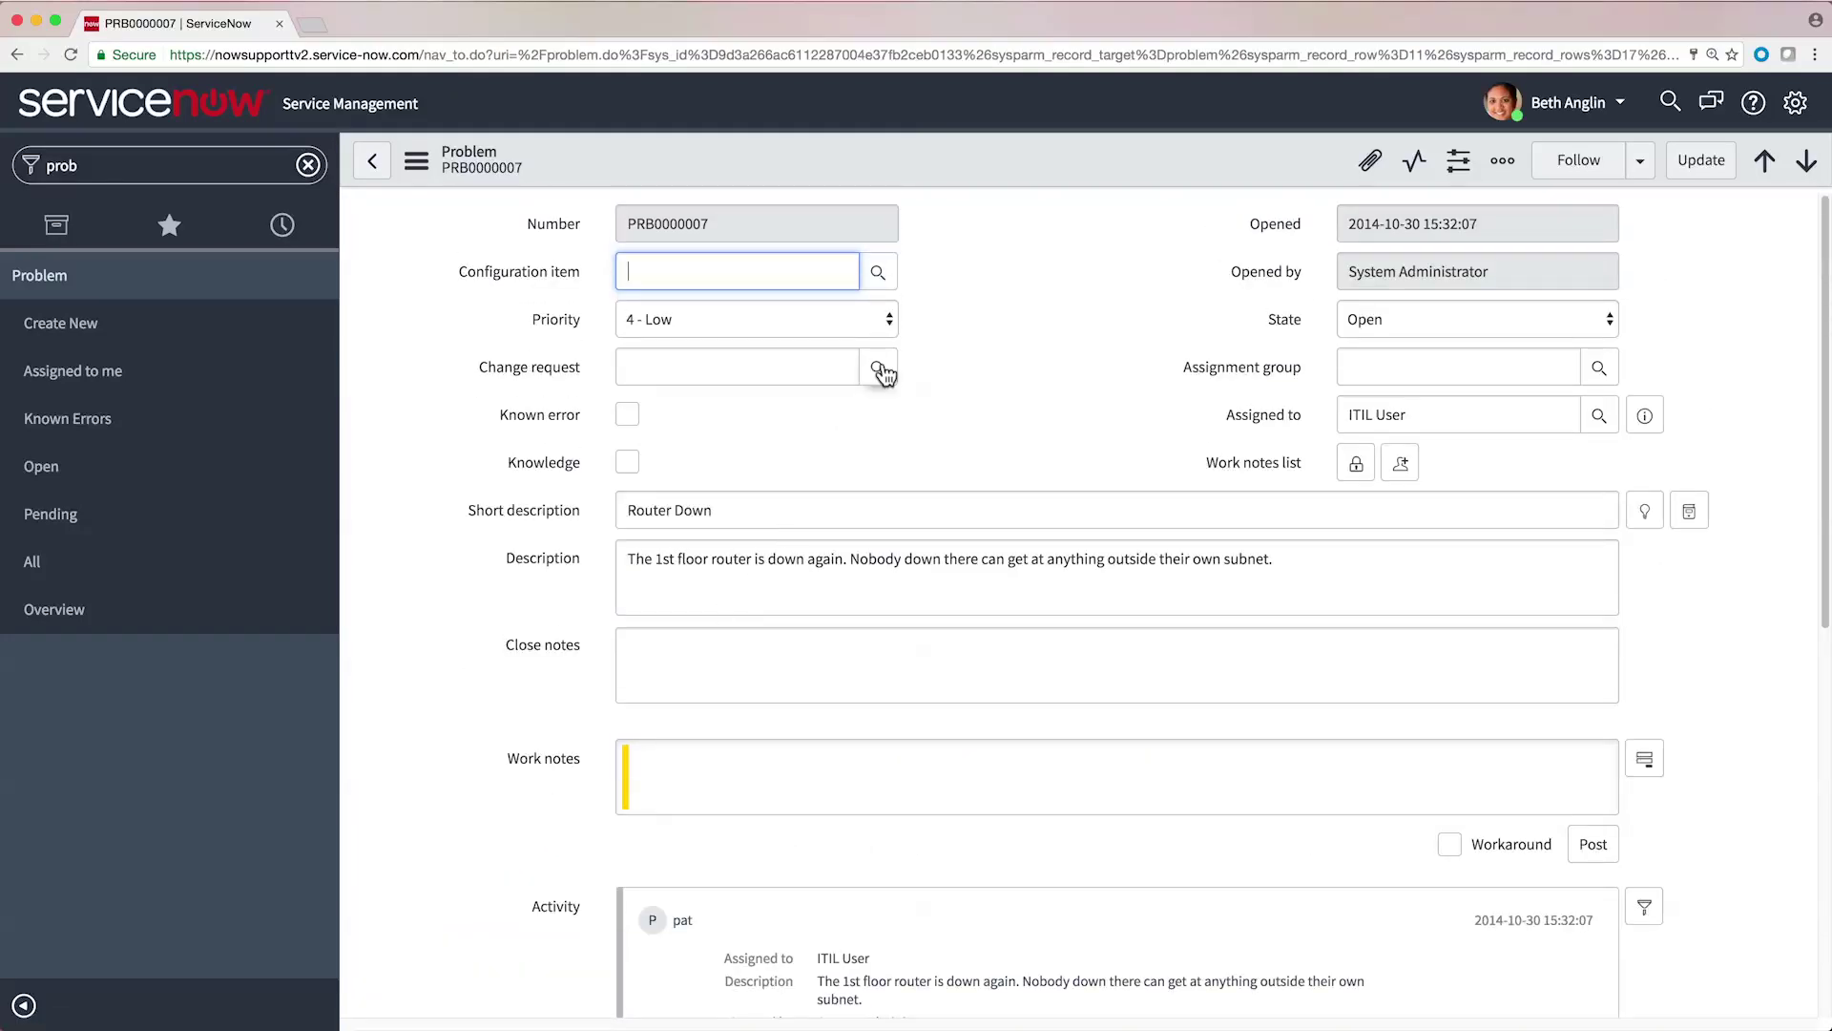
pyautogui.click(877, 368)
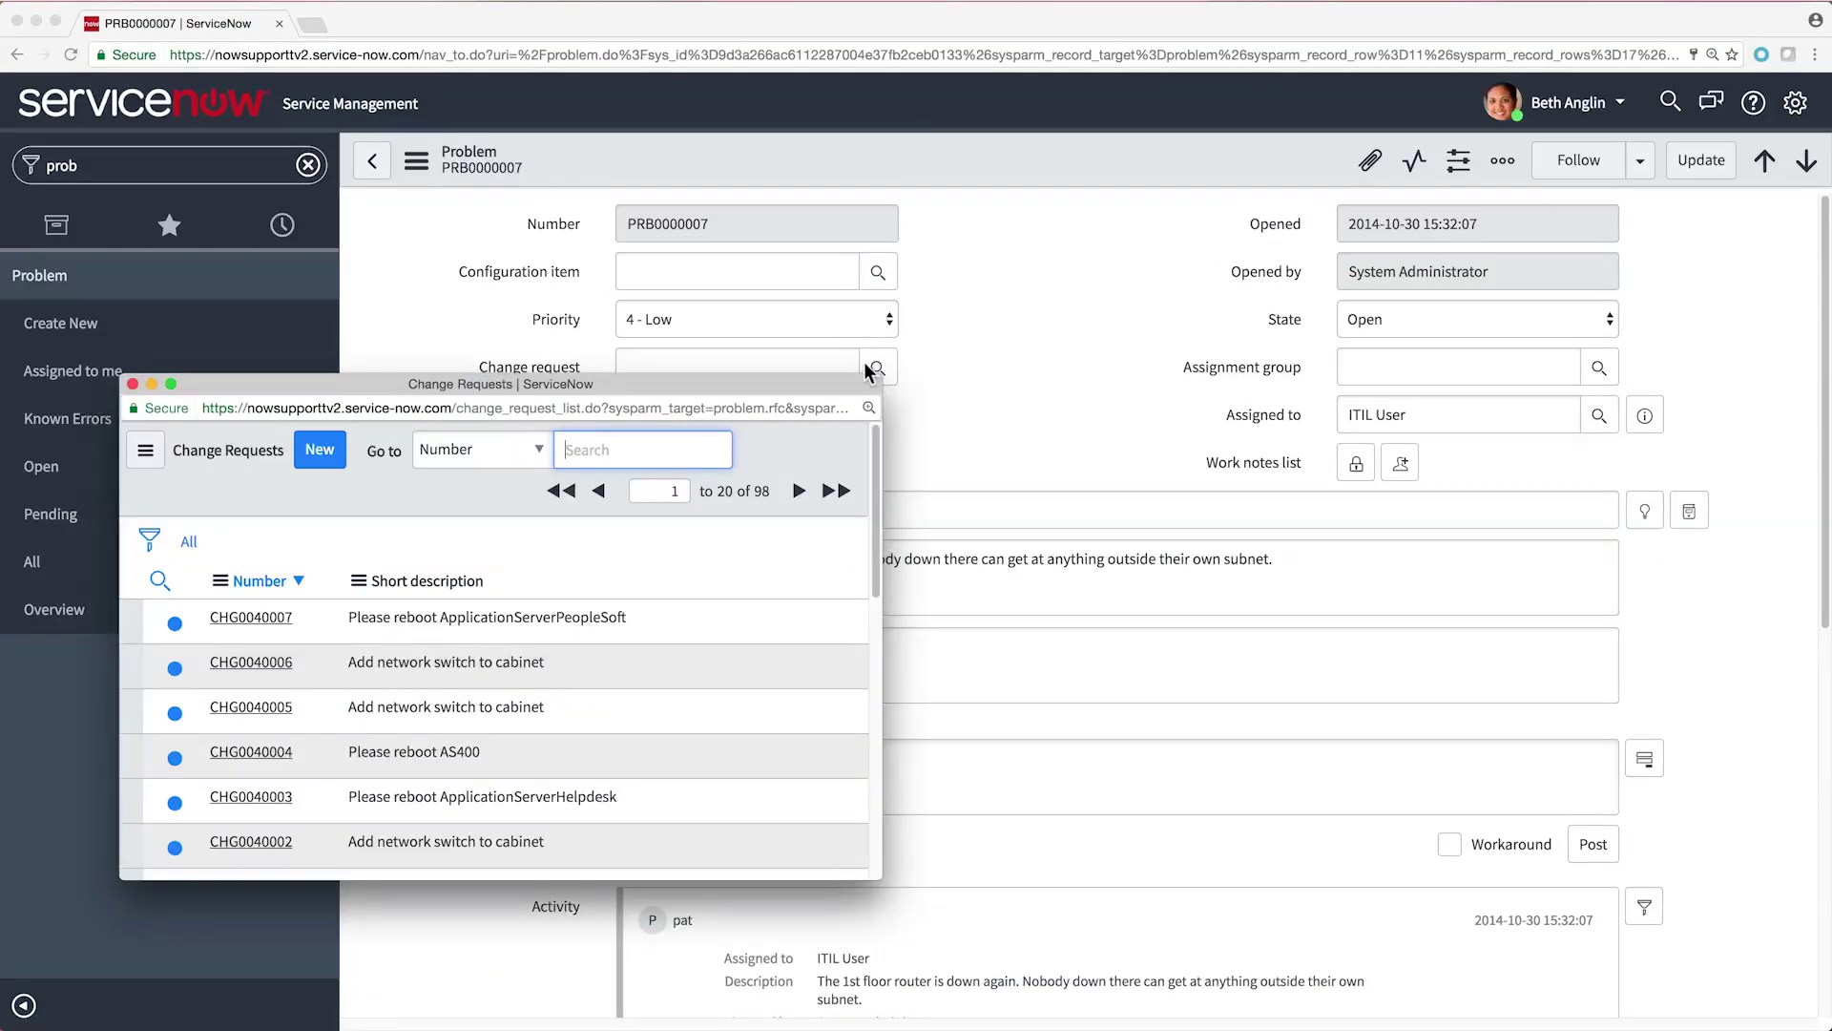
pyautogui.click(133, 383)
# Filter the navigator for 'change' and list all Change Requests (98 records).
pyautogui.doubleClick(61, 165)
pyautogui.write('change')
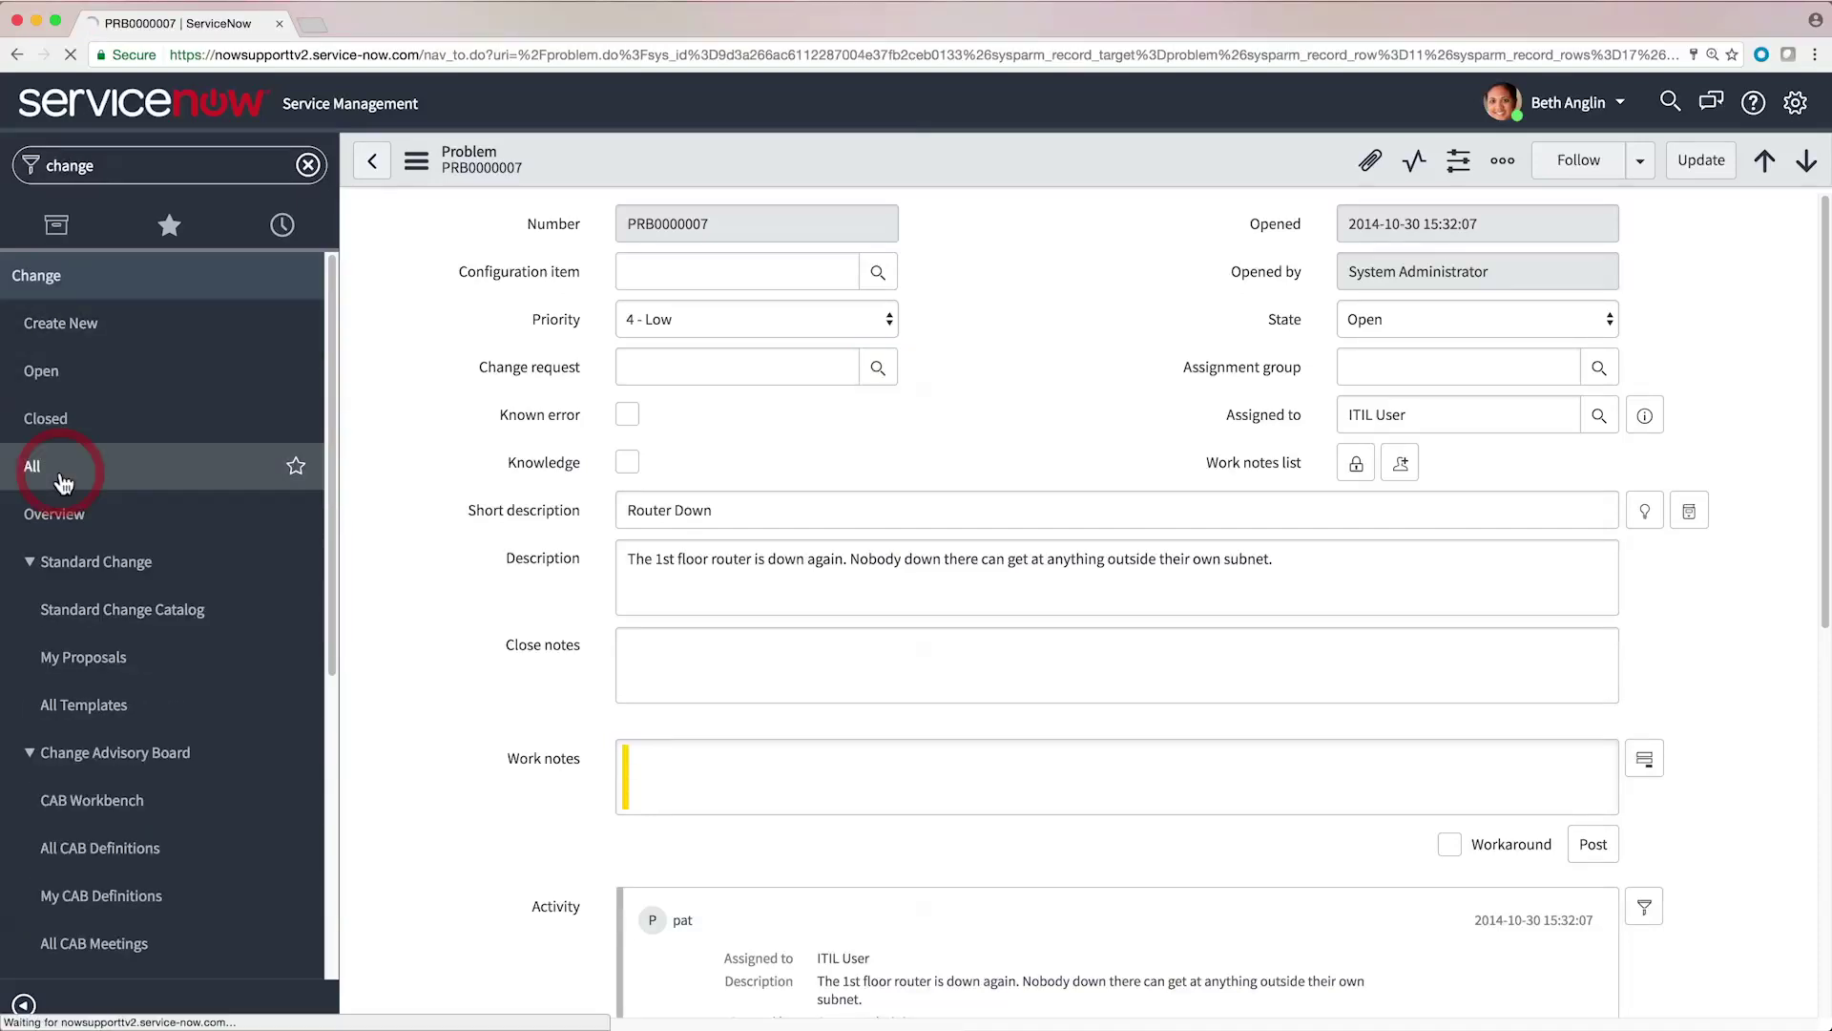
pyautogui.click(63, 475)
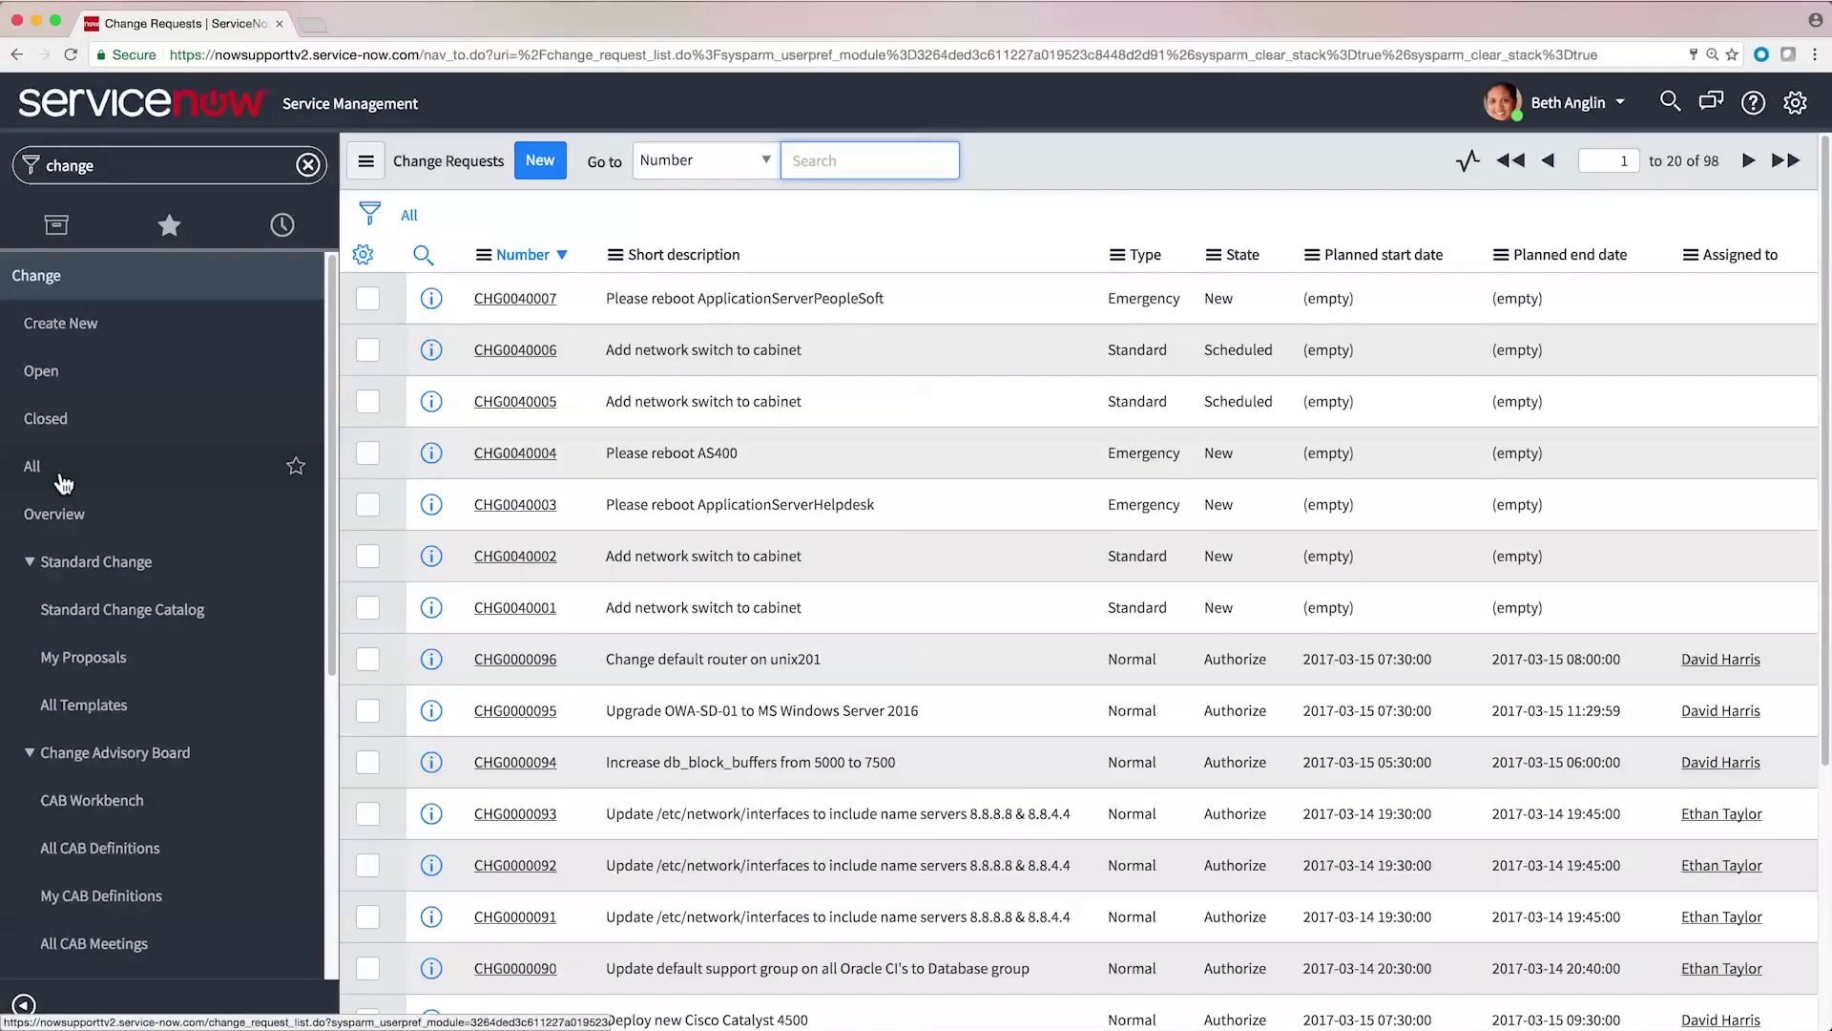
# View the Standard Changes template library for a new change, then open the Asset Overview dashboard.
pyautogui.click(141, 325)
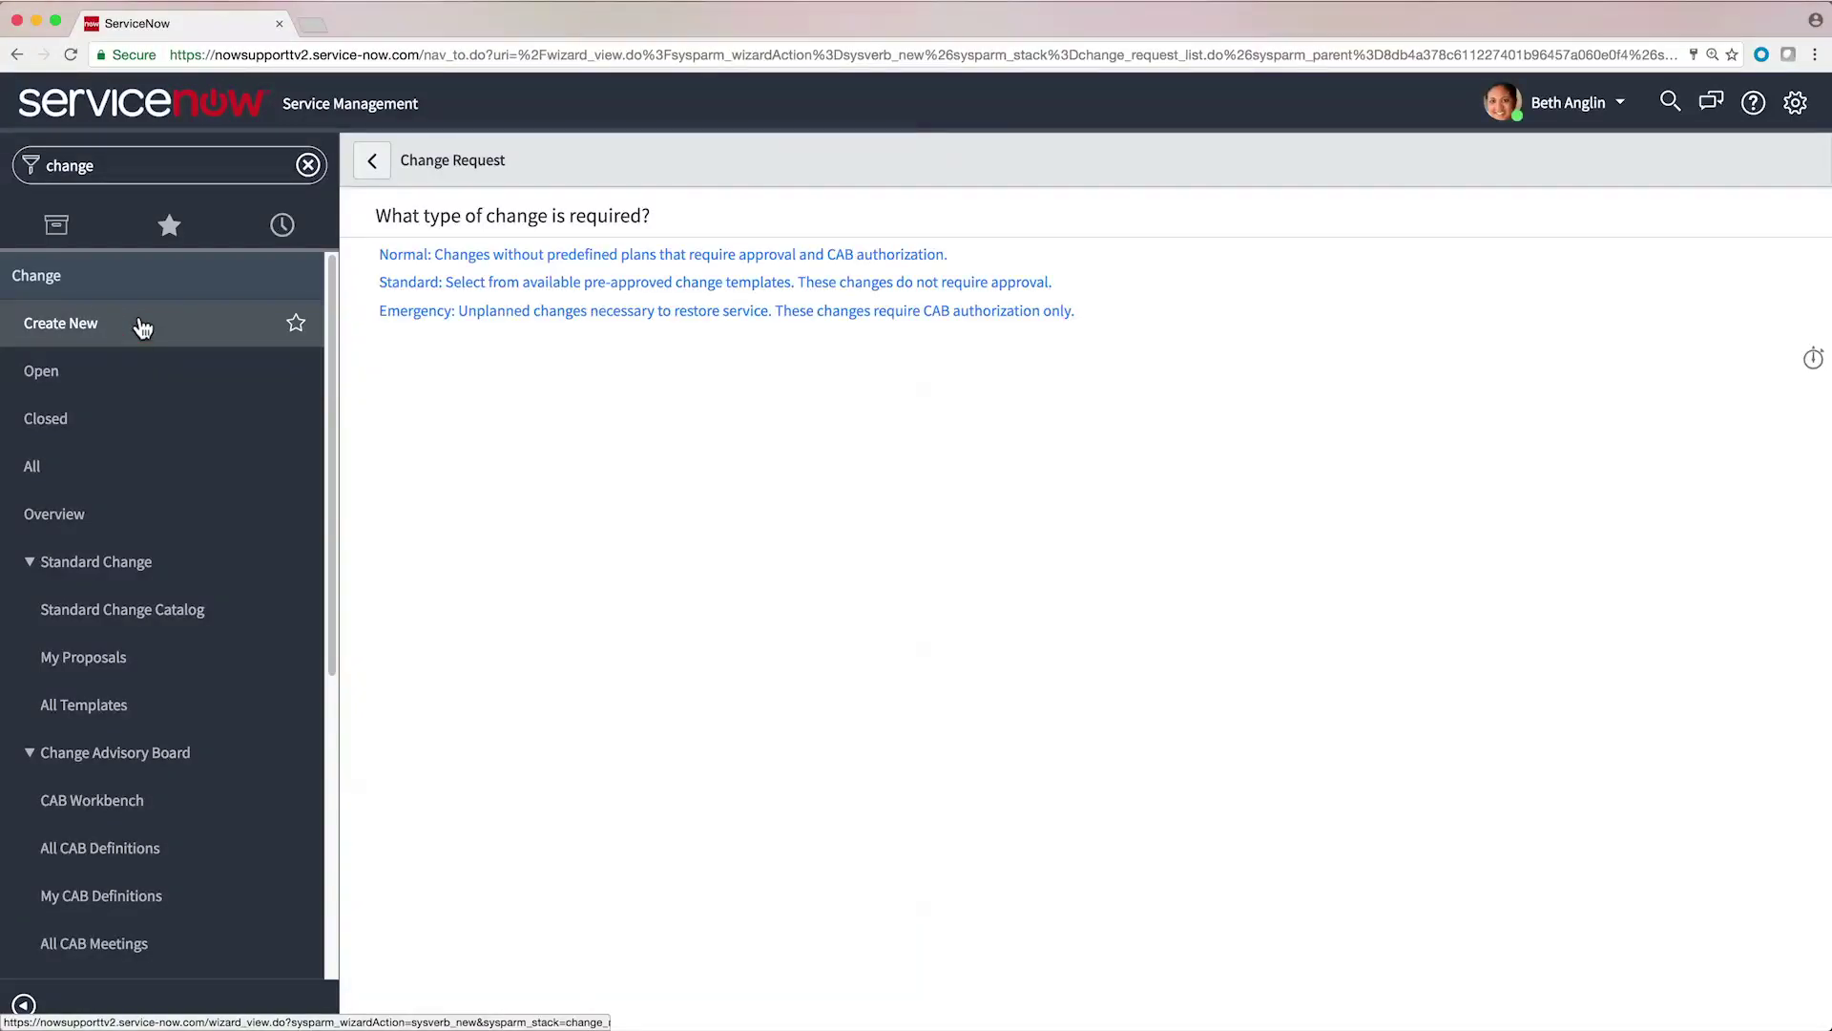
pyautogui.click(405, 283)
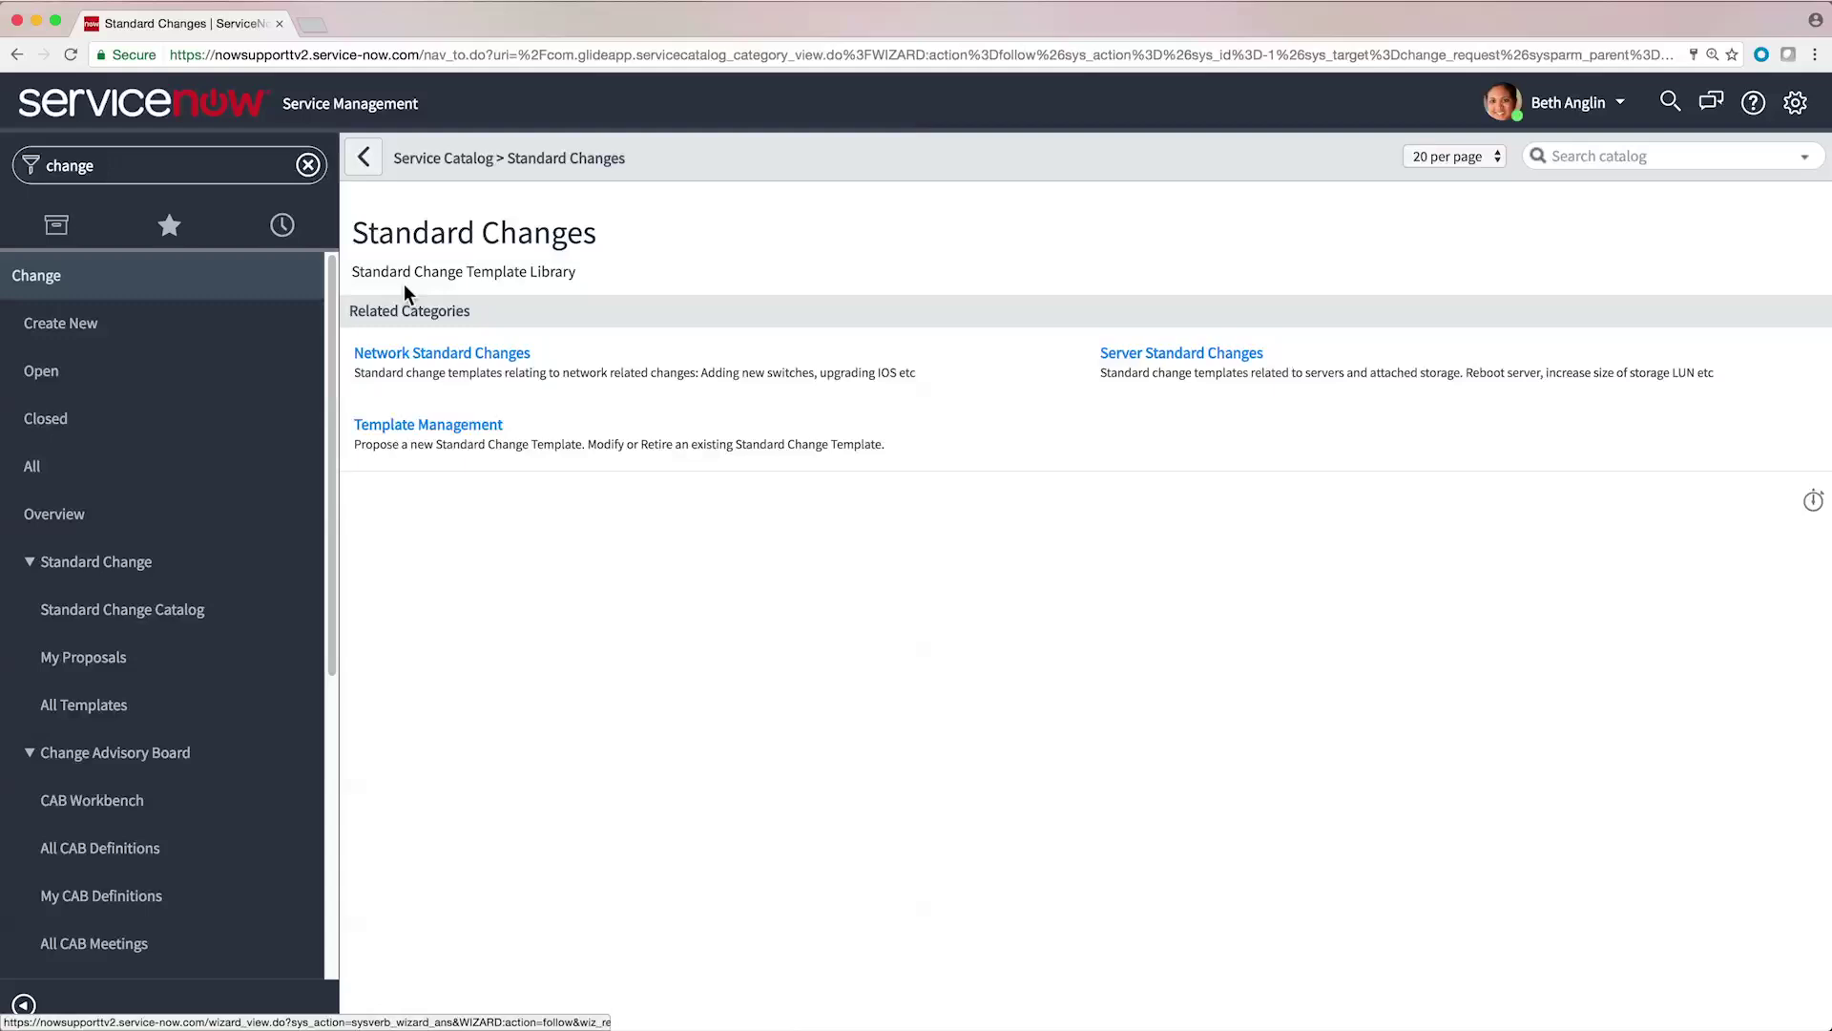
pyautogui.tripleClick(164, 166)
pyautogui.write('asset')
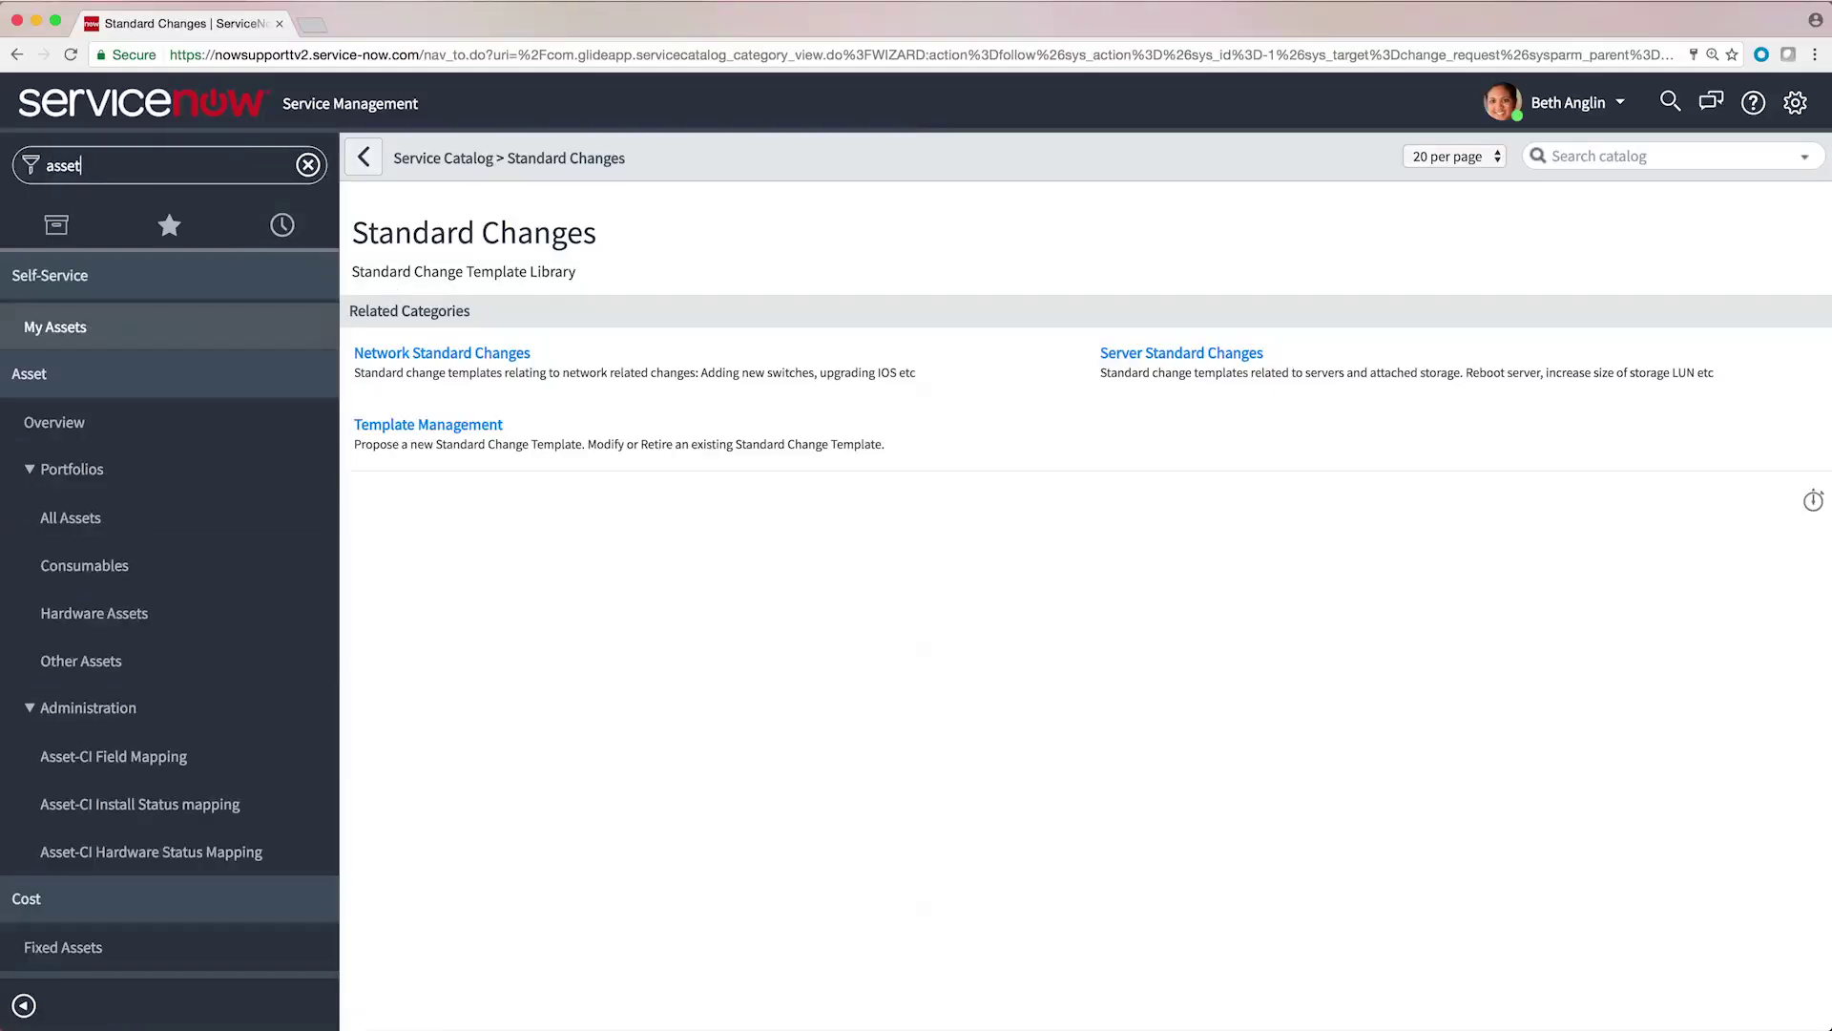
pyautogui.click(189, 429)
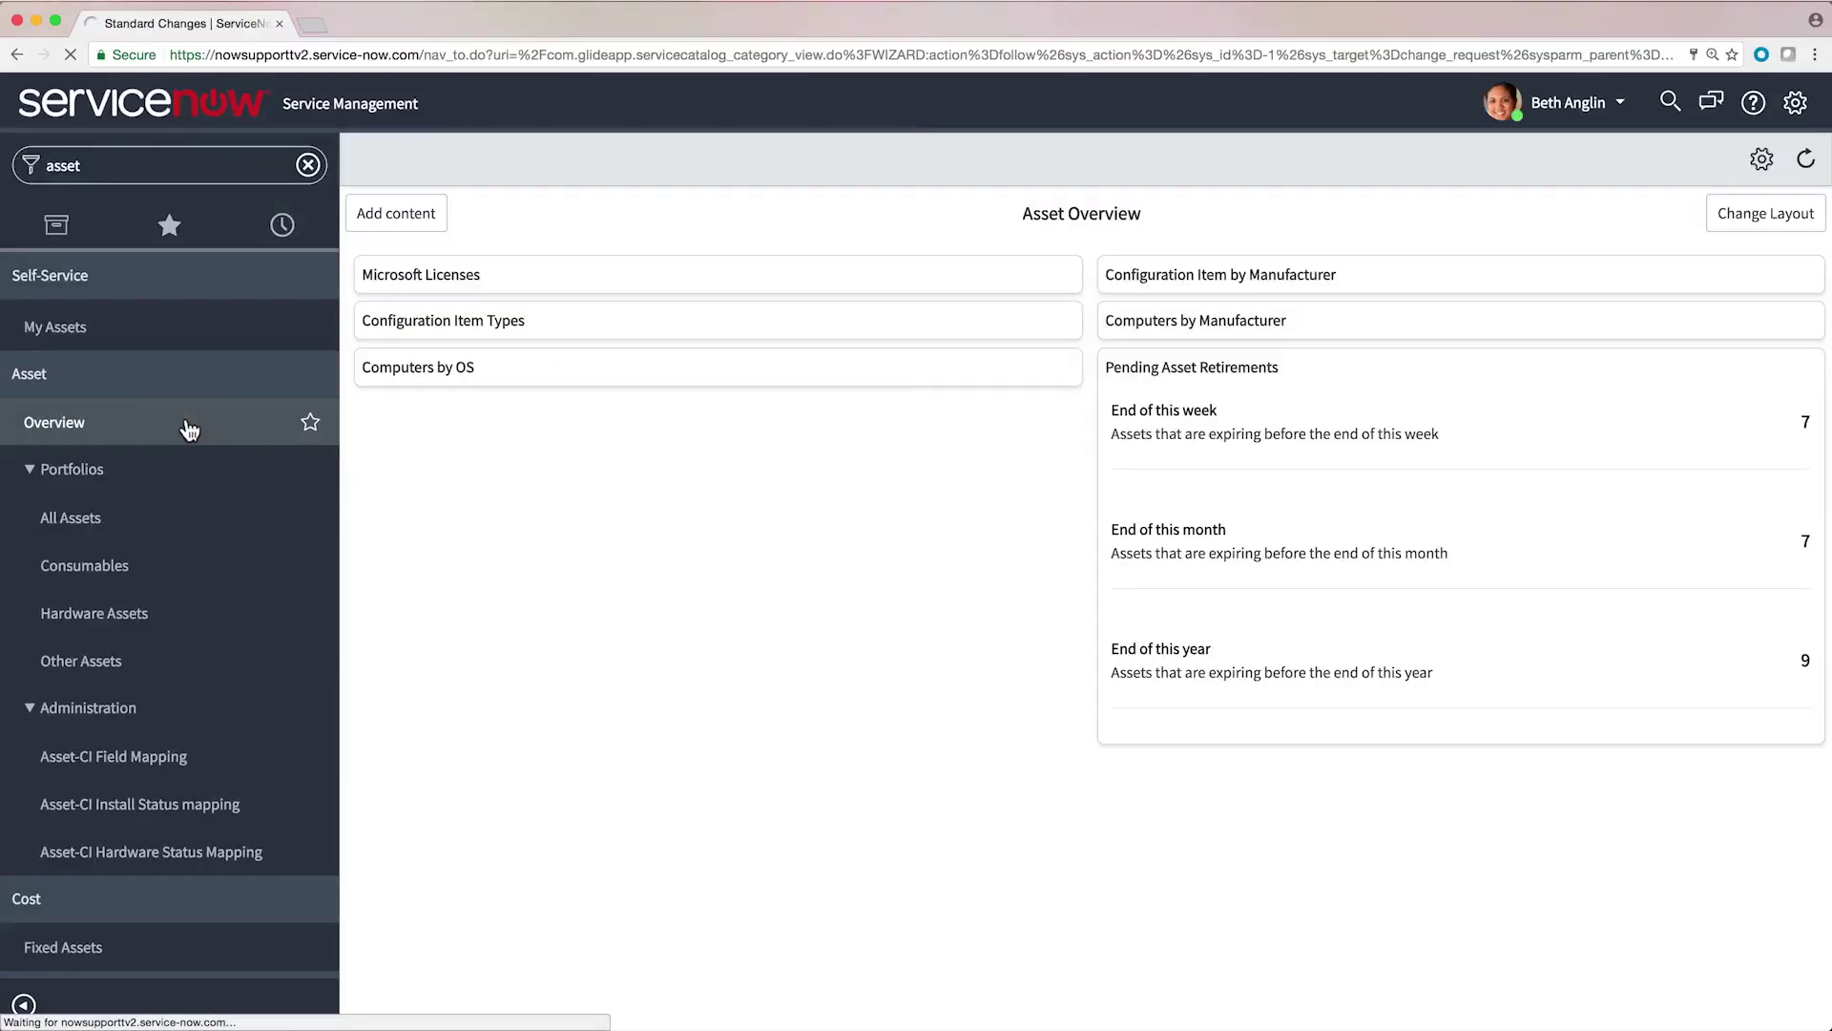
# Start a new Hardware asset with State set to In stock and Substate left as Available.
pyautogui.click(162, 534)
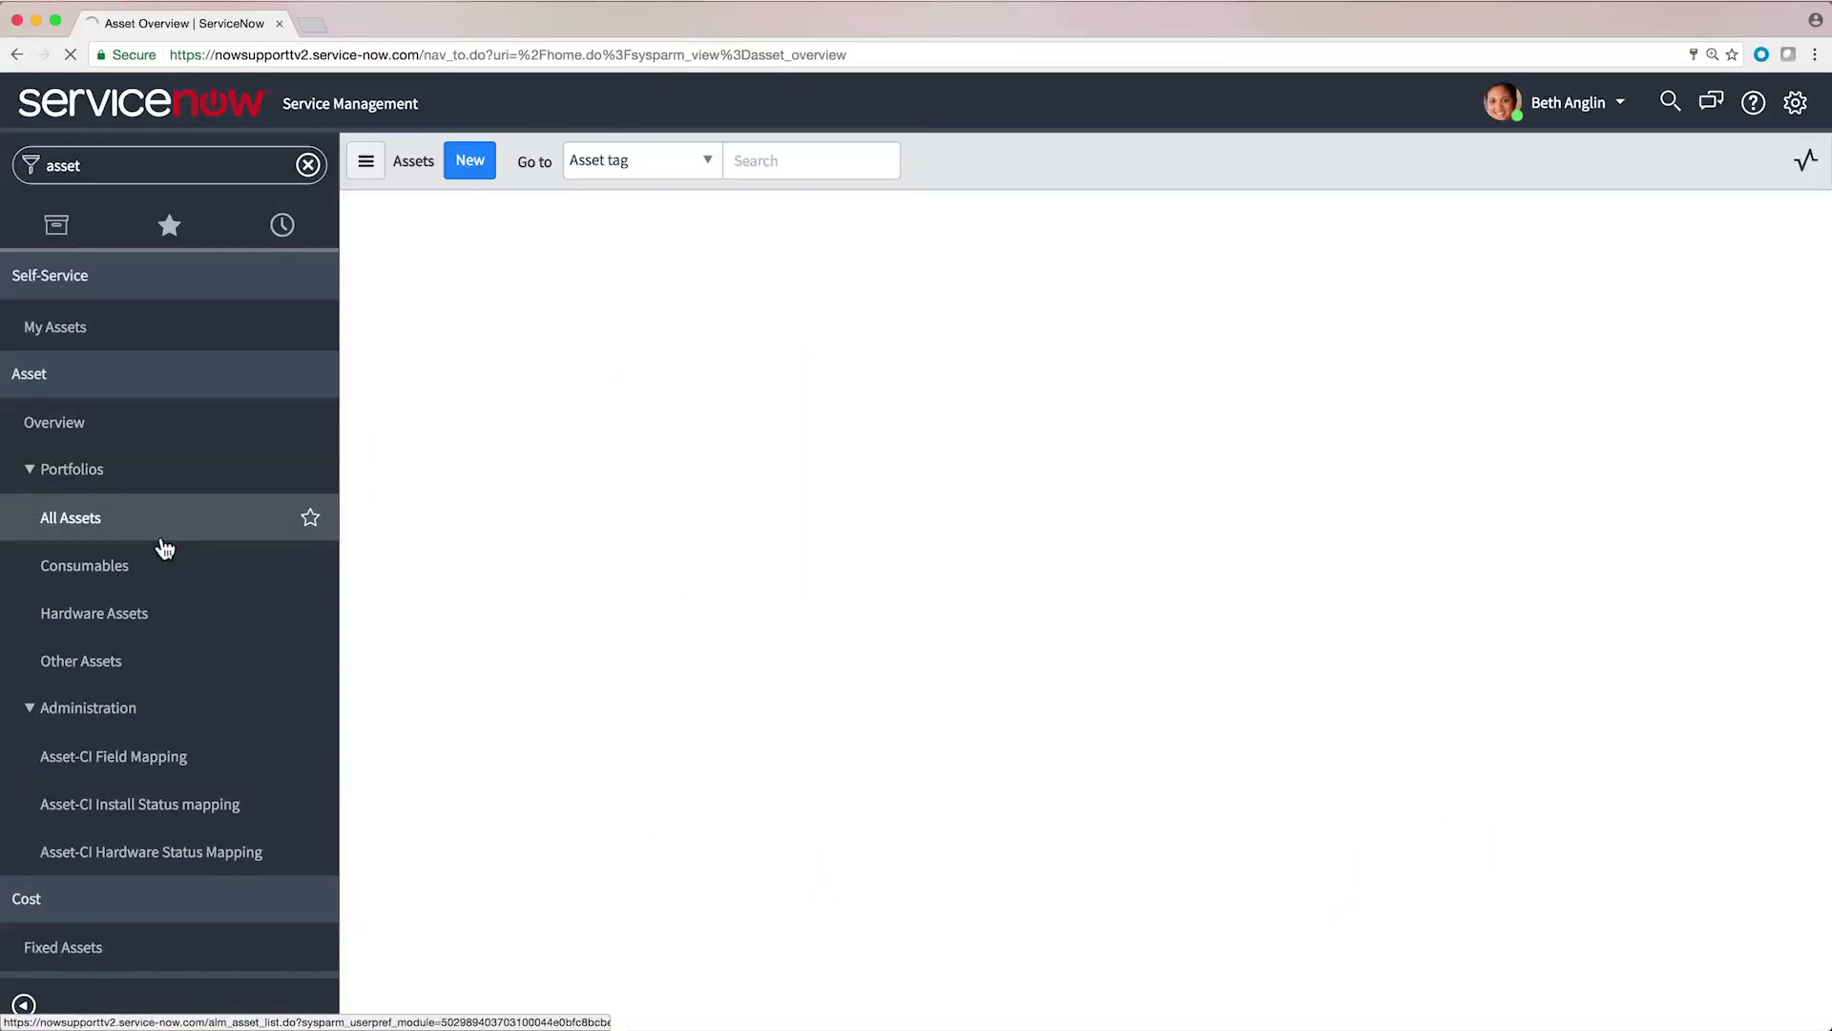
pyautogui.click(483, 163)
pyautogui.click(411, 254)
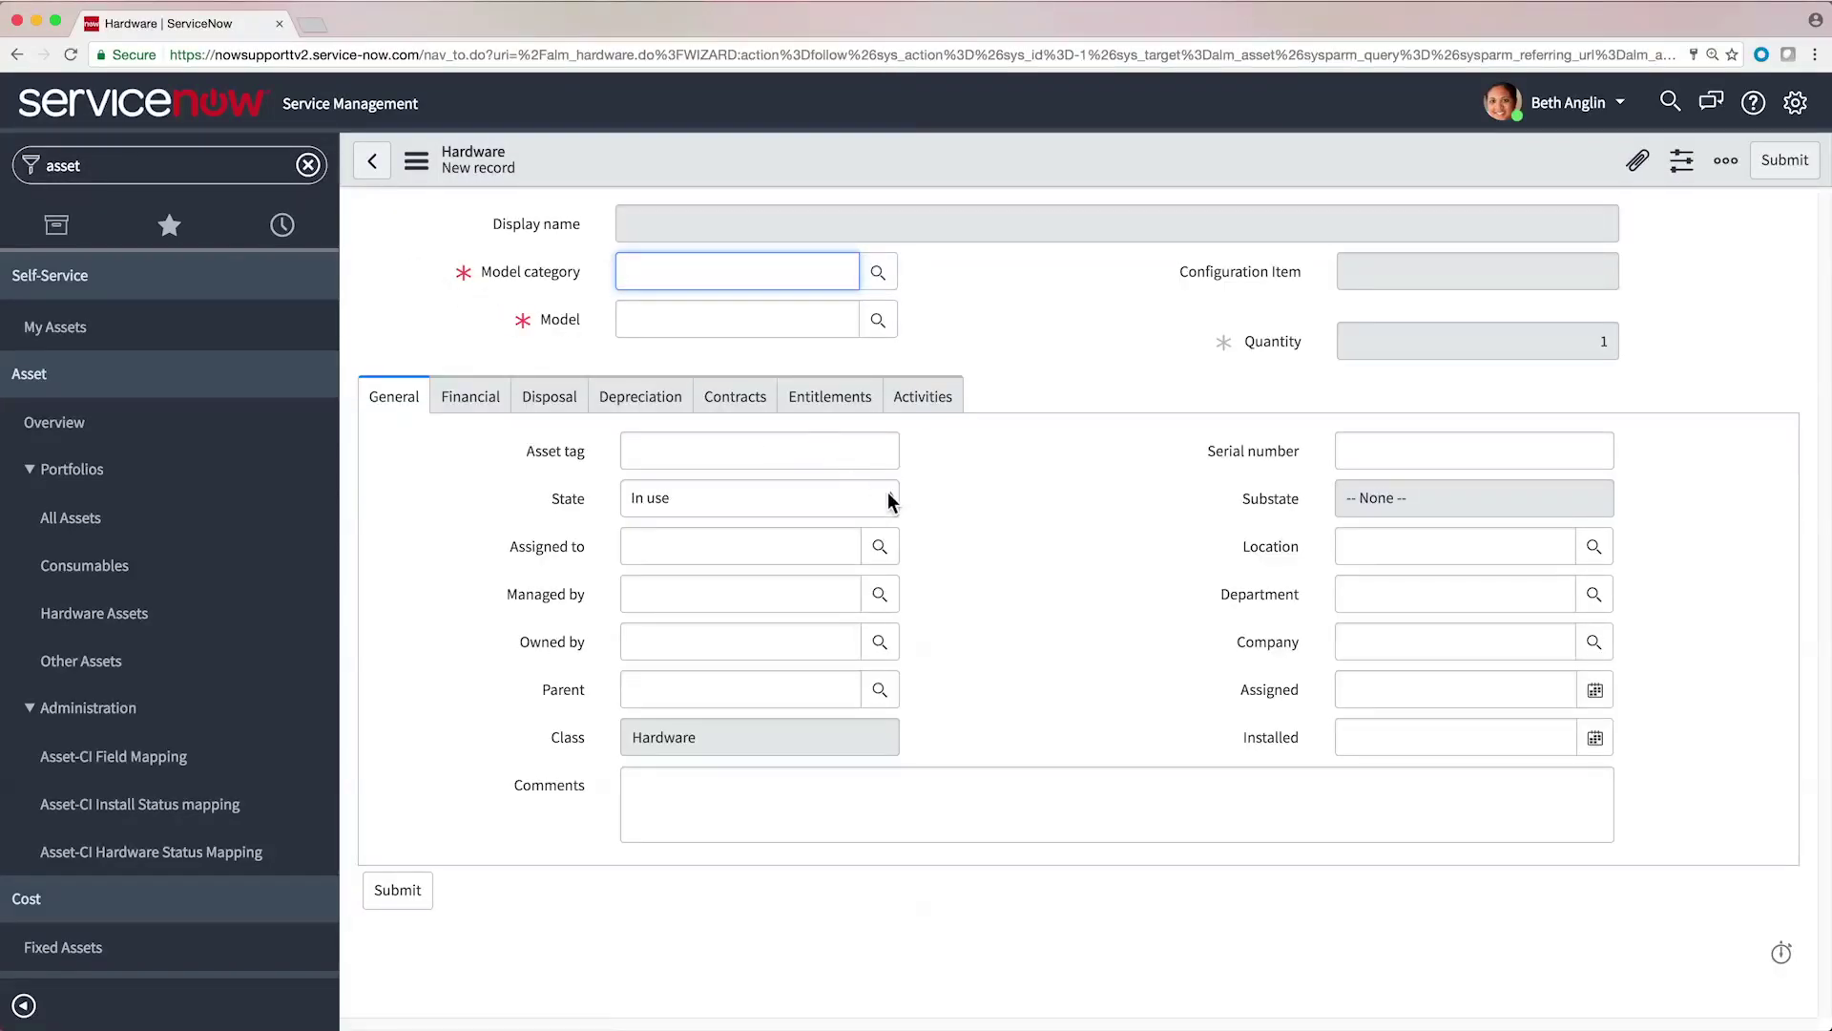
pyautogui.click(889, 498)
pyautogui.click(872, 455)
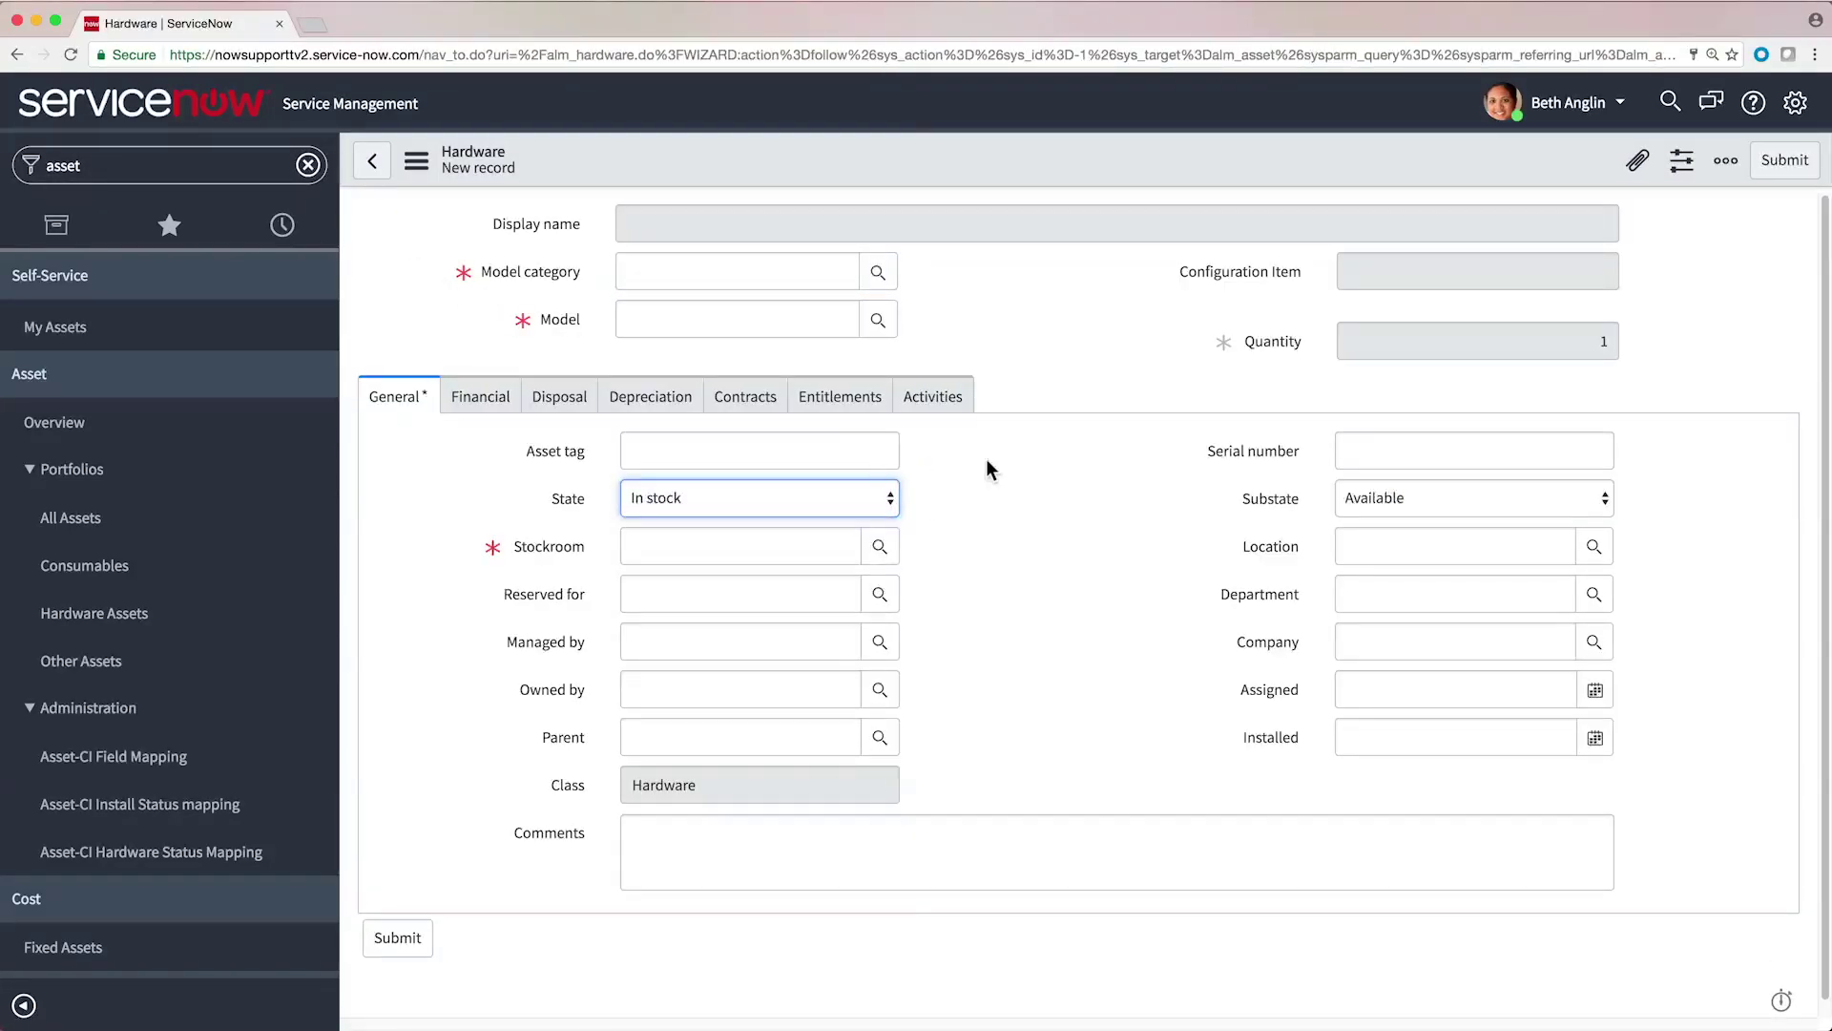
pyautogui.click(1588, 506)
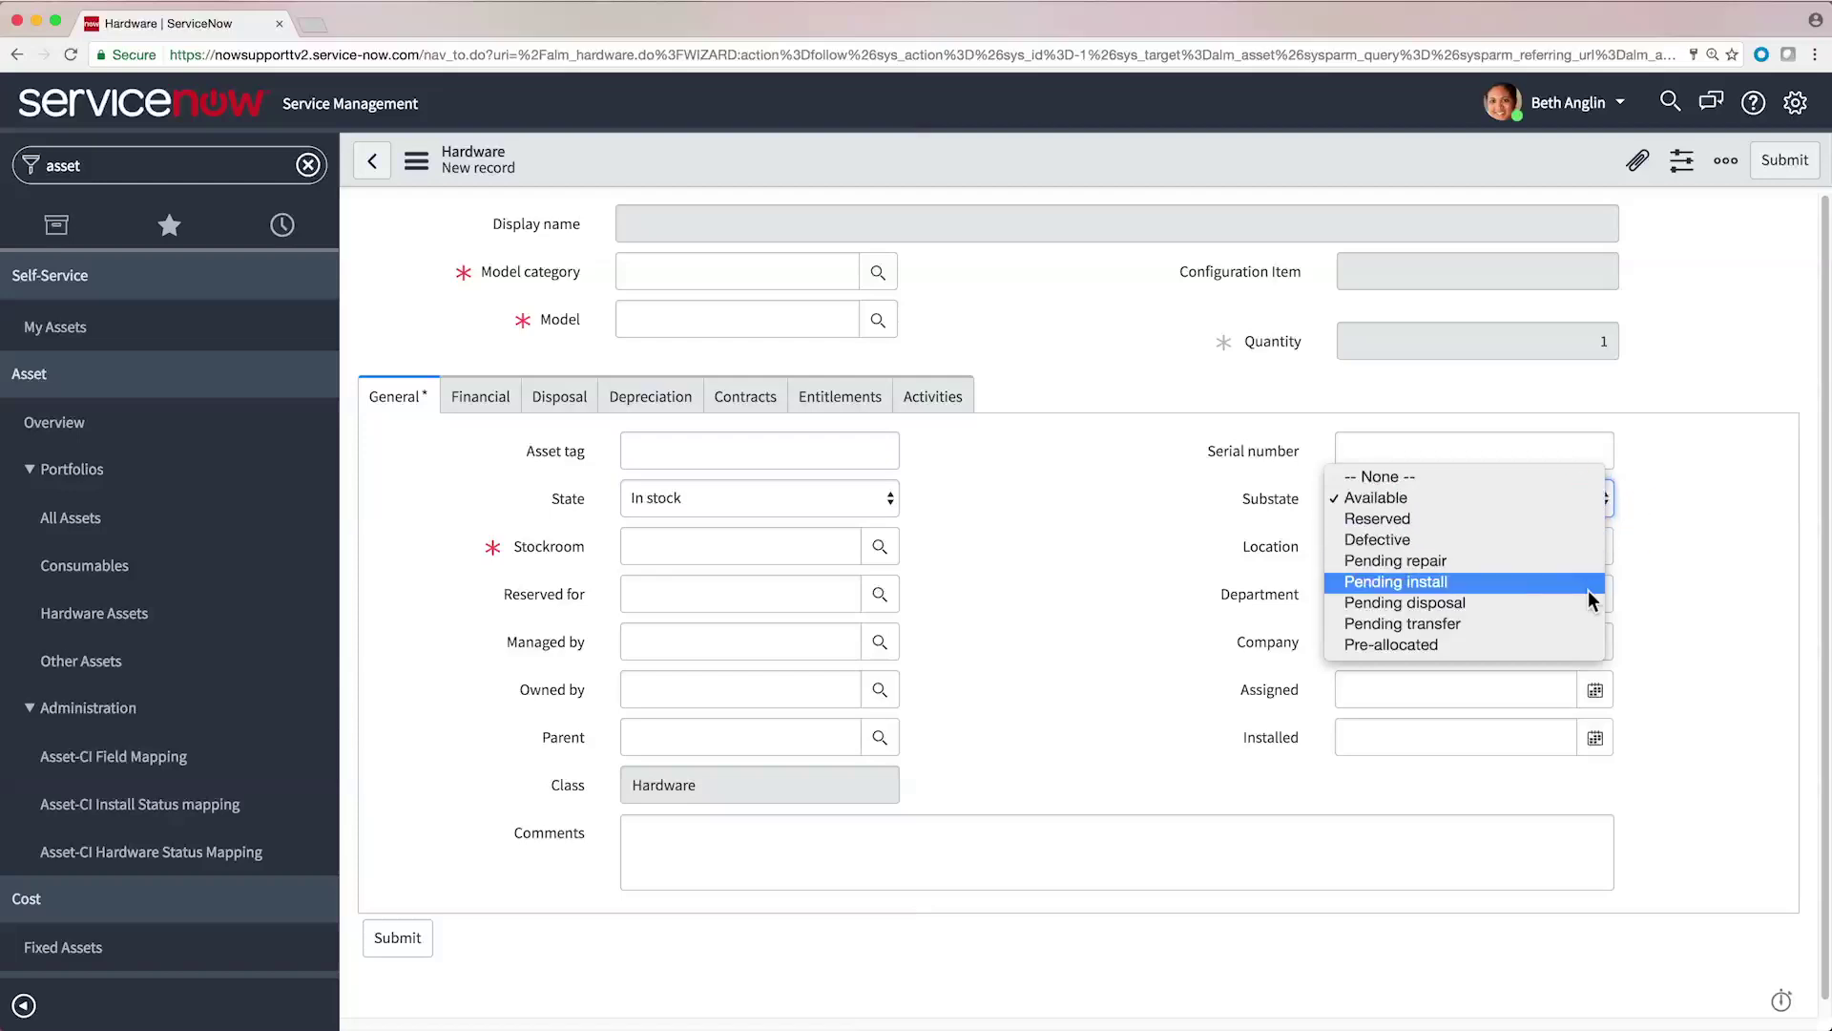
pyautogui.click(1671, 514)
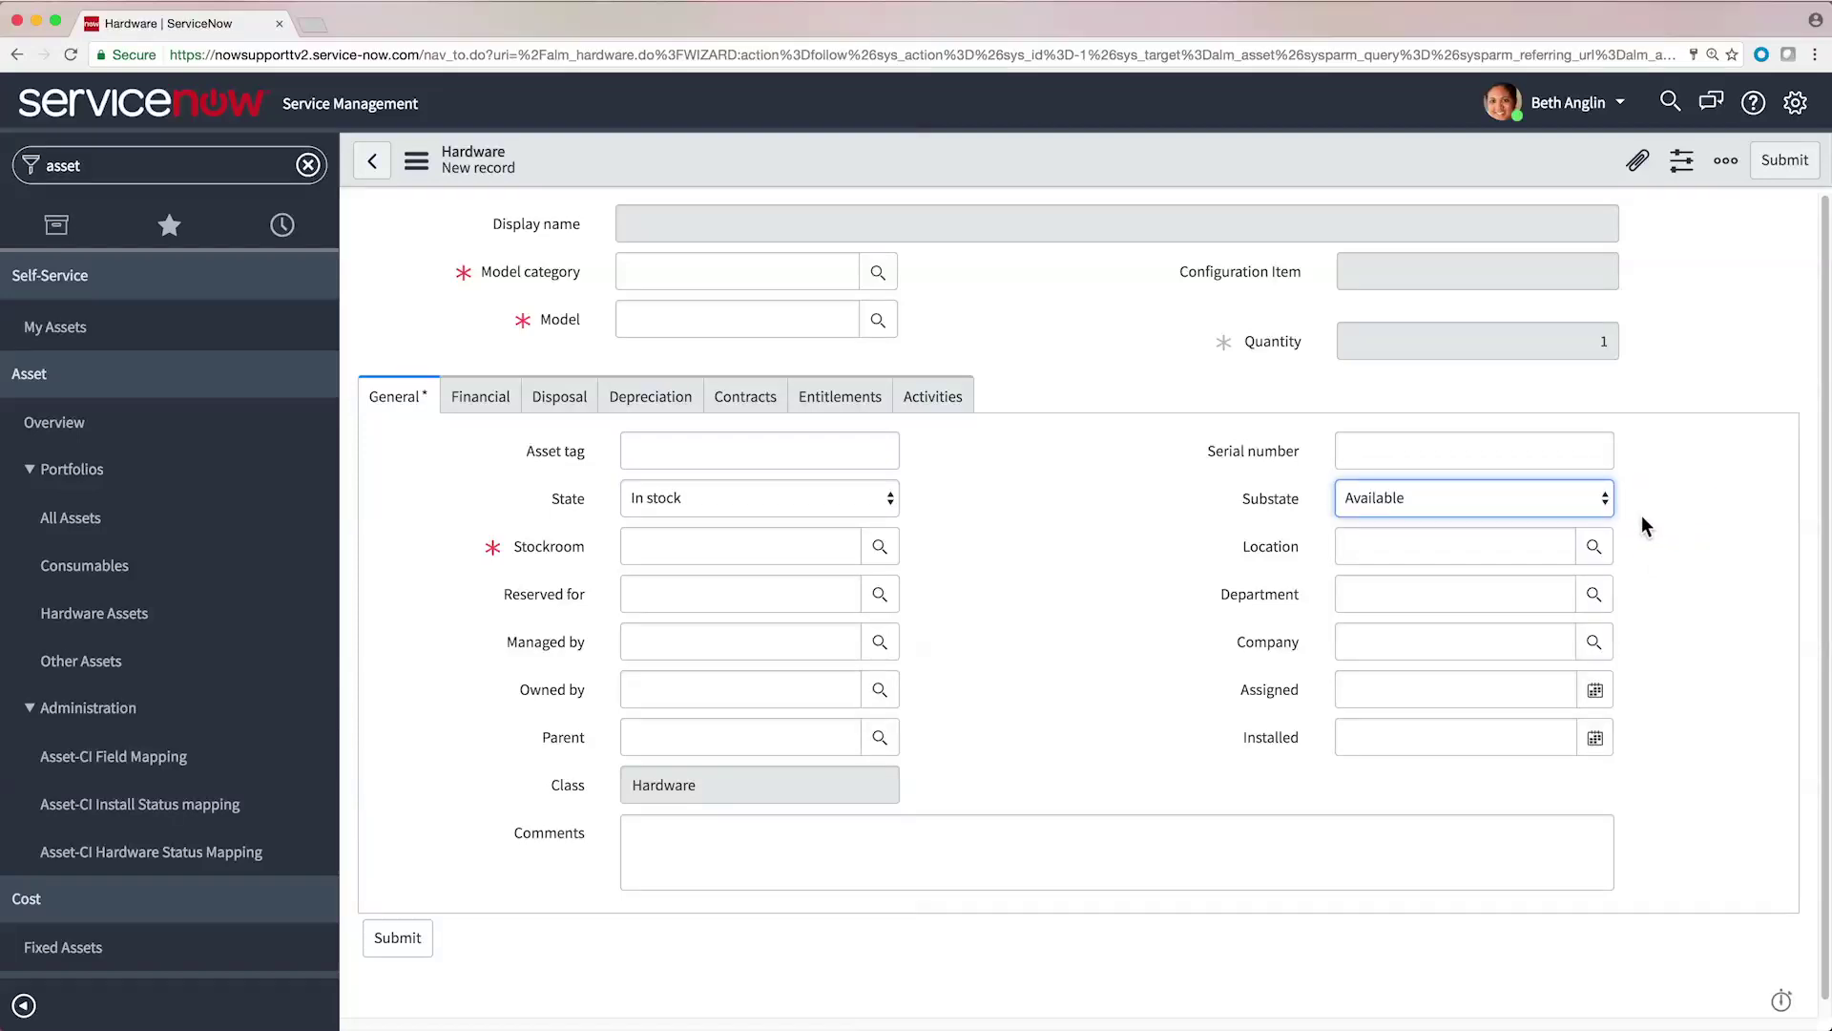
pyautogui.click(69, 769)
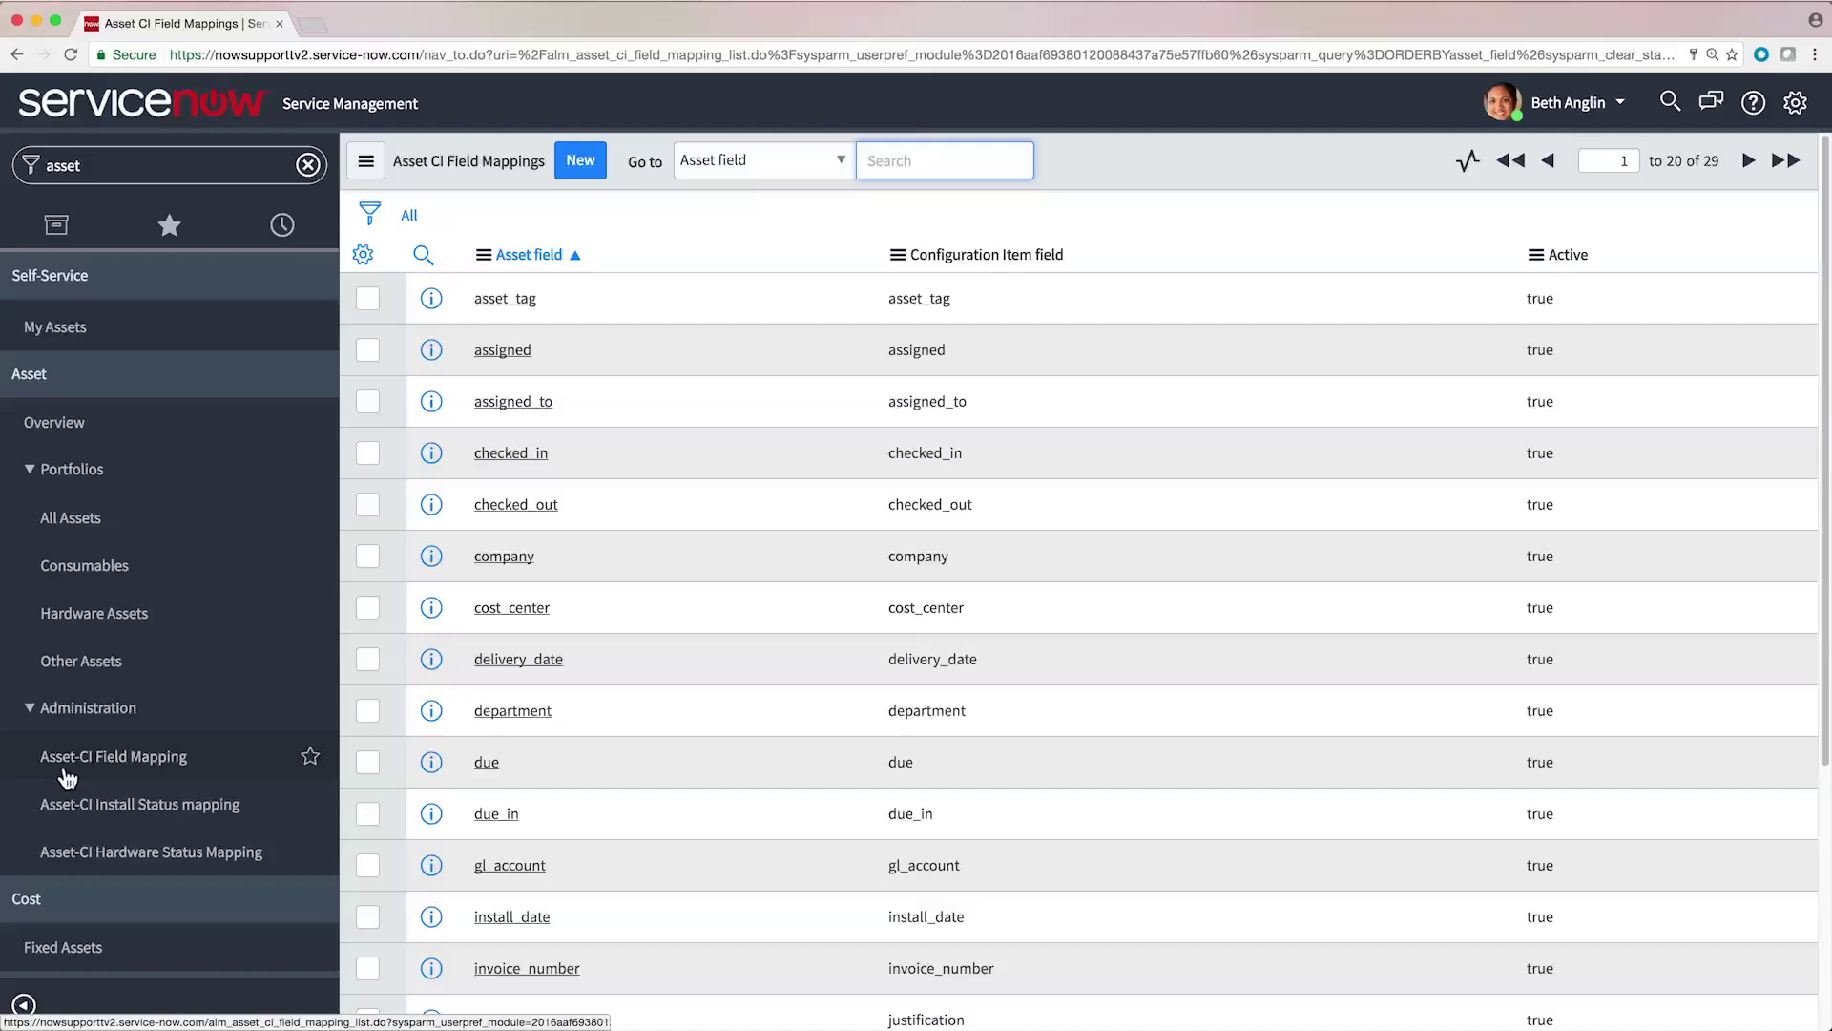
# Open the Corsair XMS3 12GB consumable (quantity 26, In stock) and check its State choices.
pyautogui.click(604, 176)
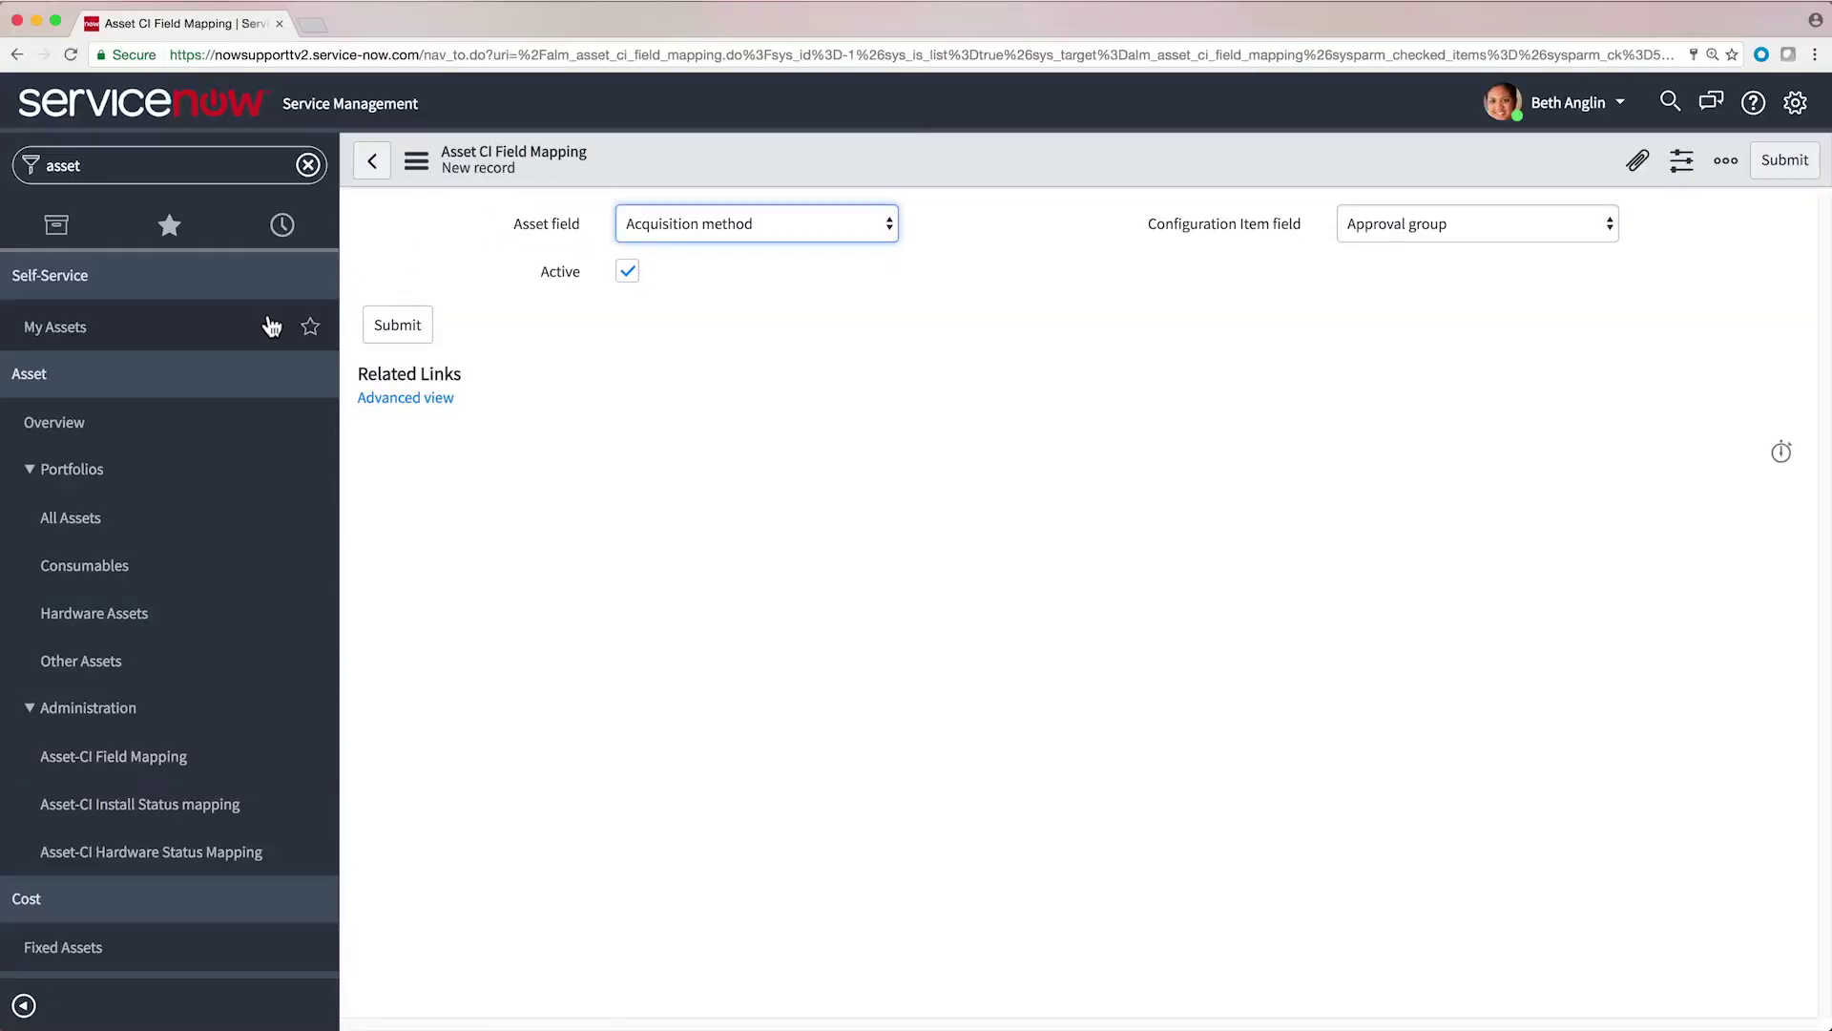
pyautogui.click(82, 578)
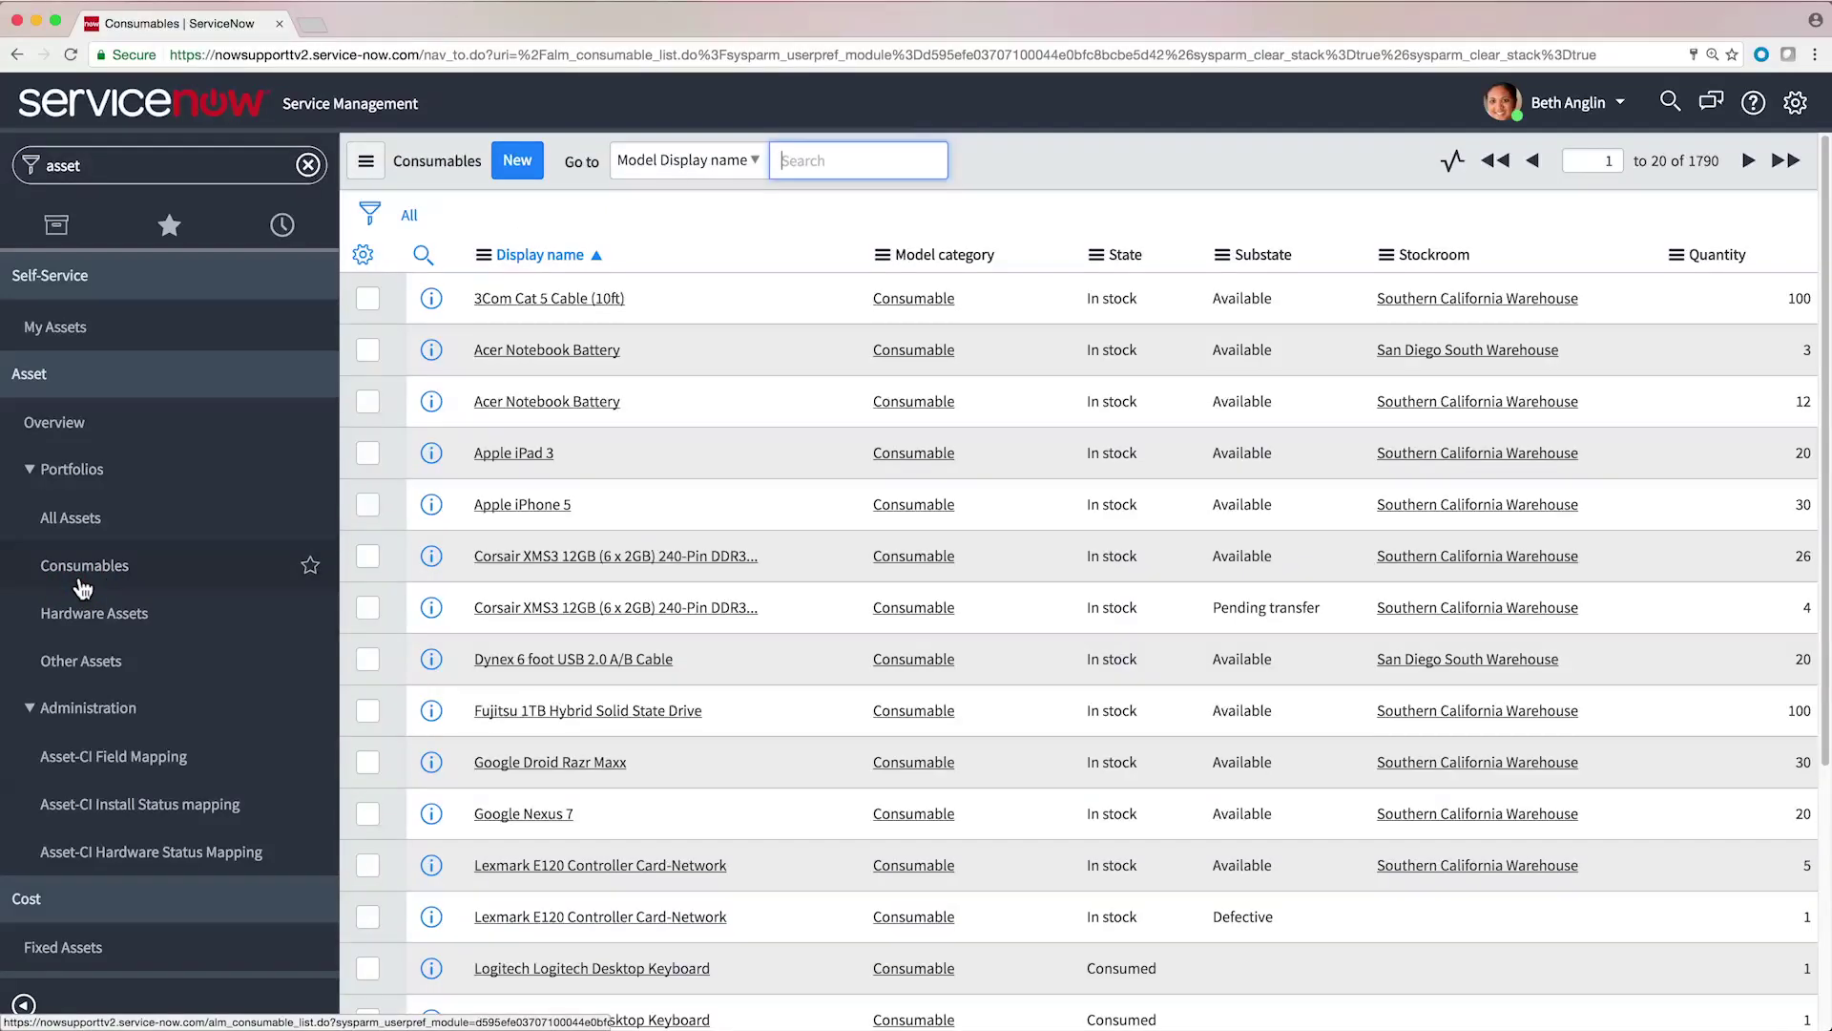
pyautogui.press('Return')
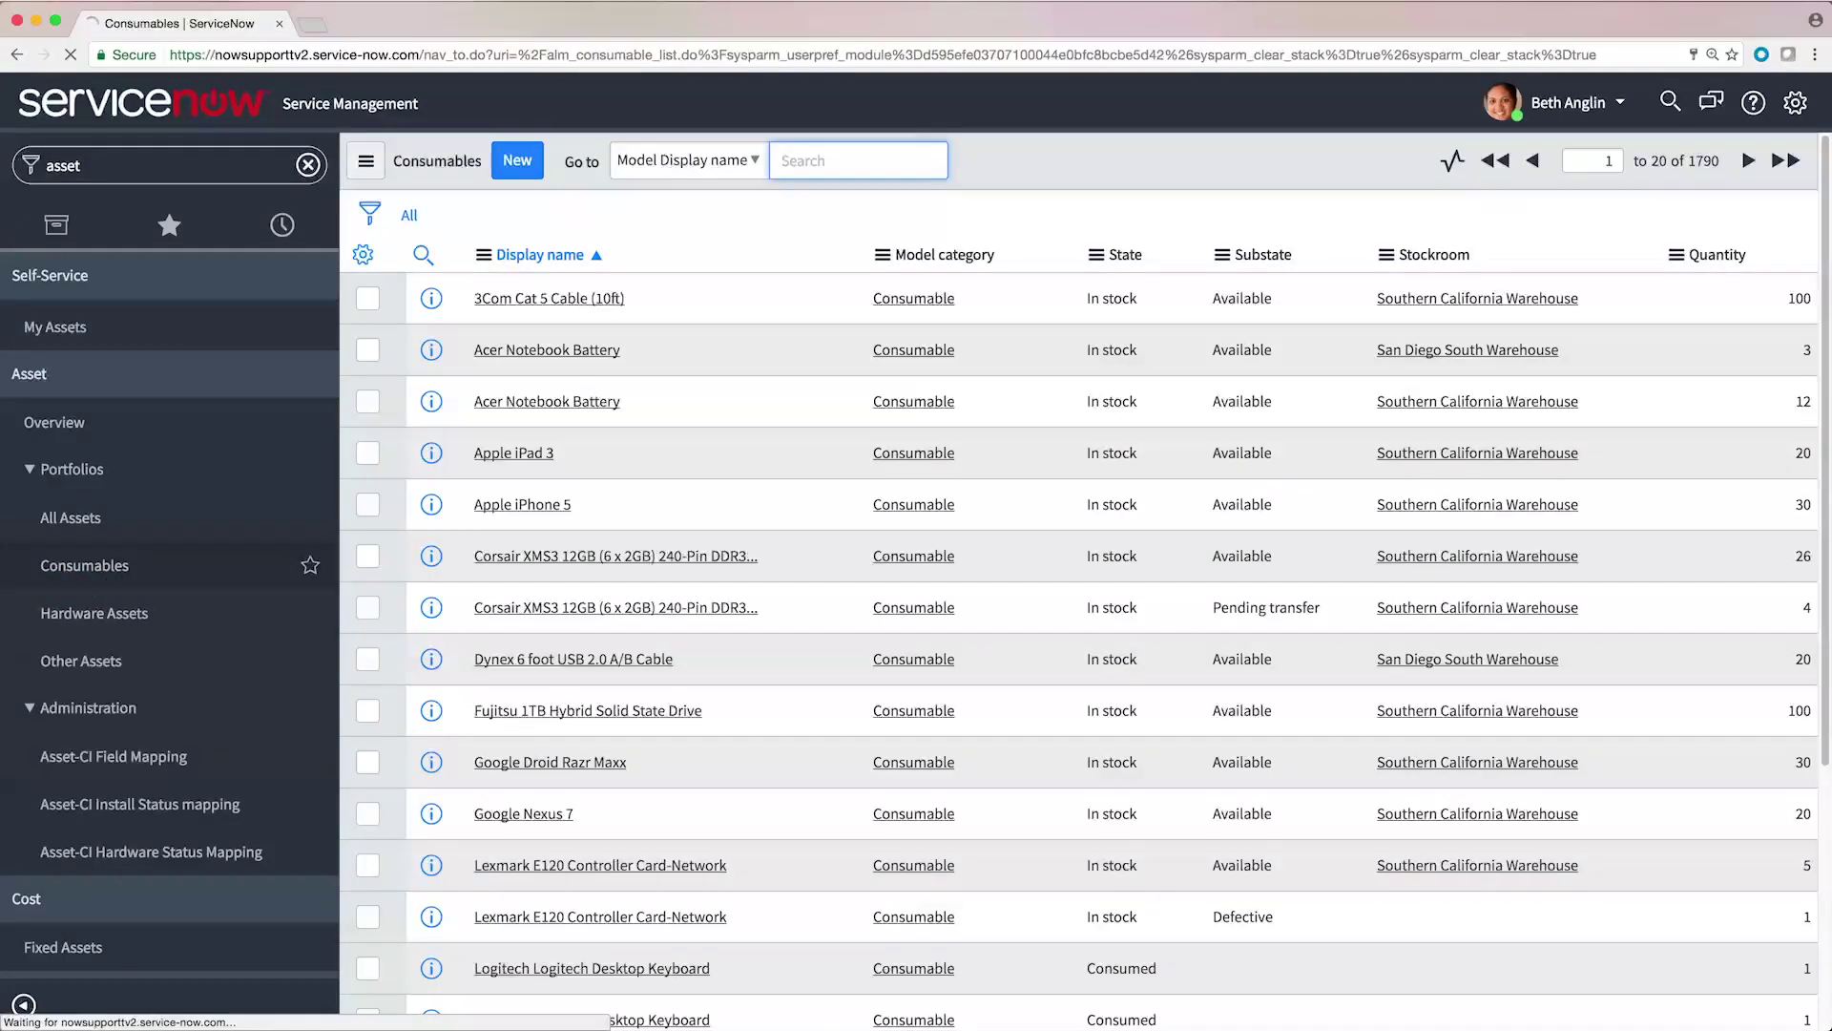
pyautogui.click(524, 345)
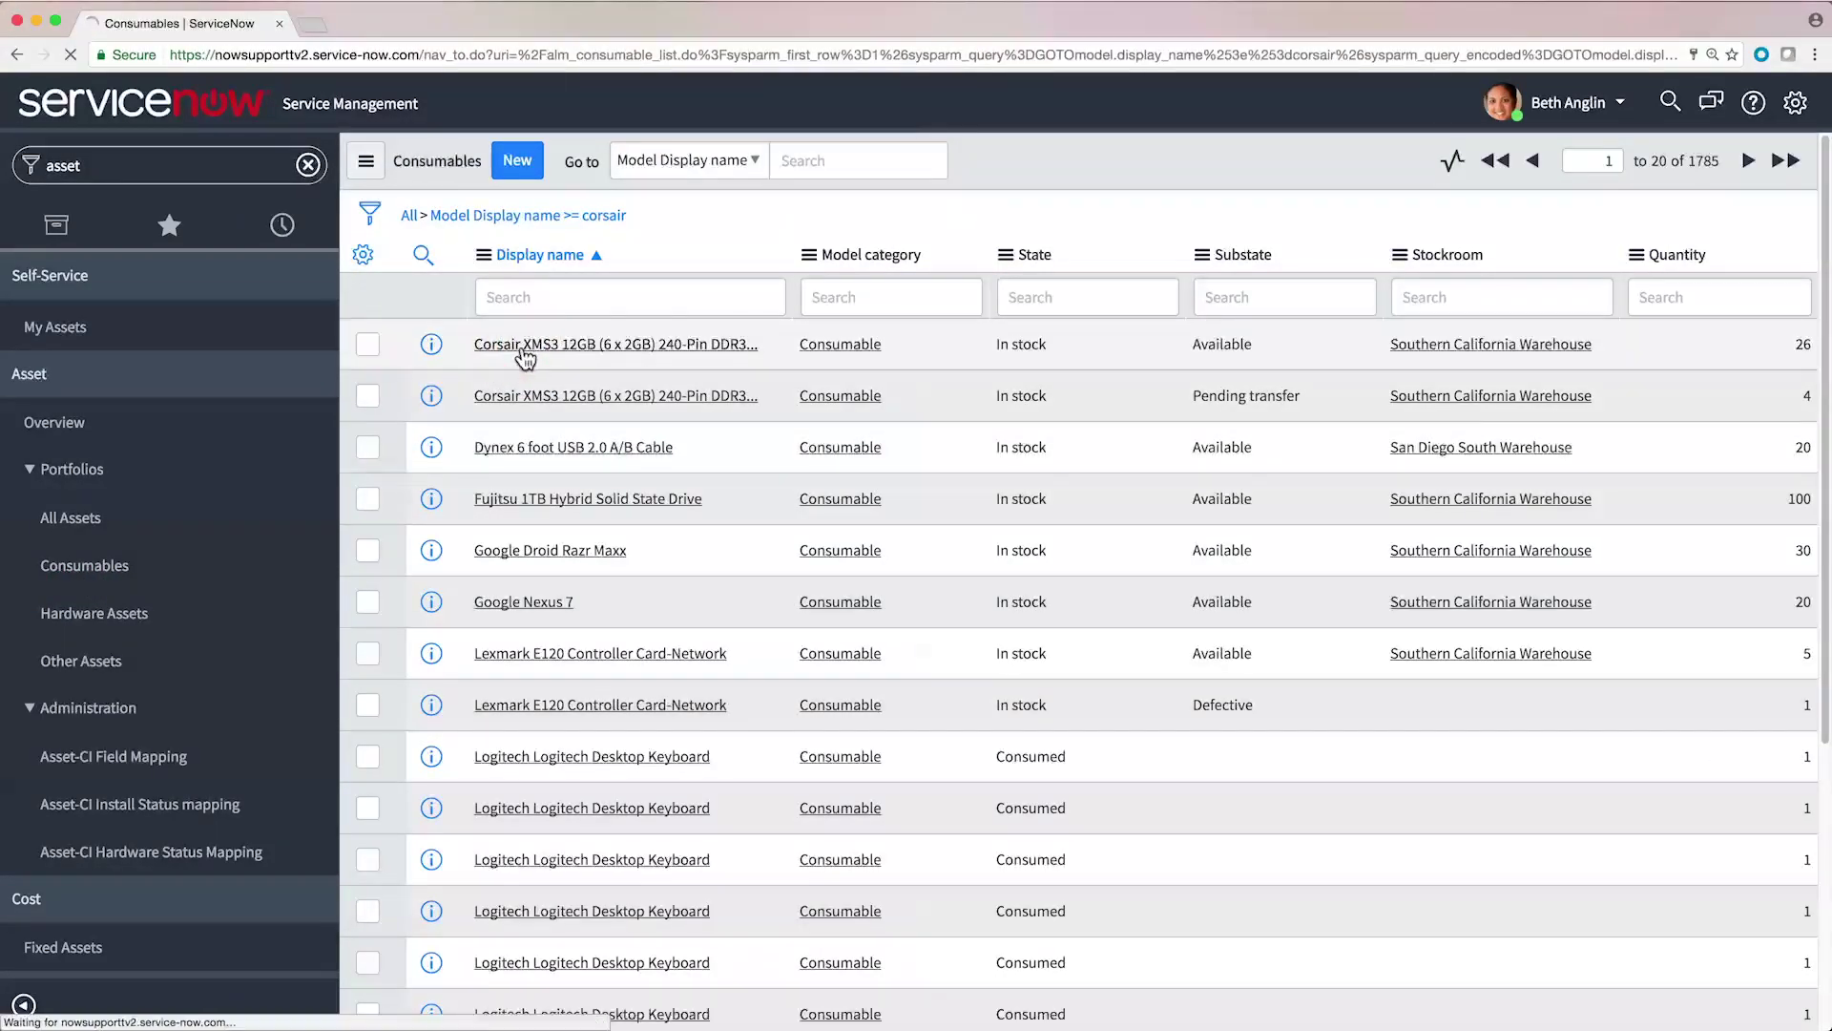
pyautogui.click(892, 427)
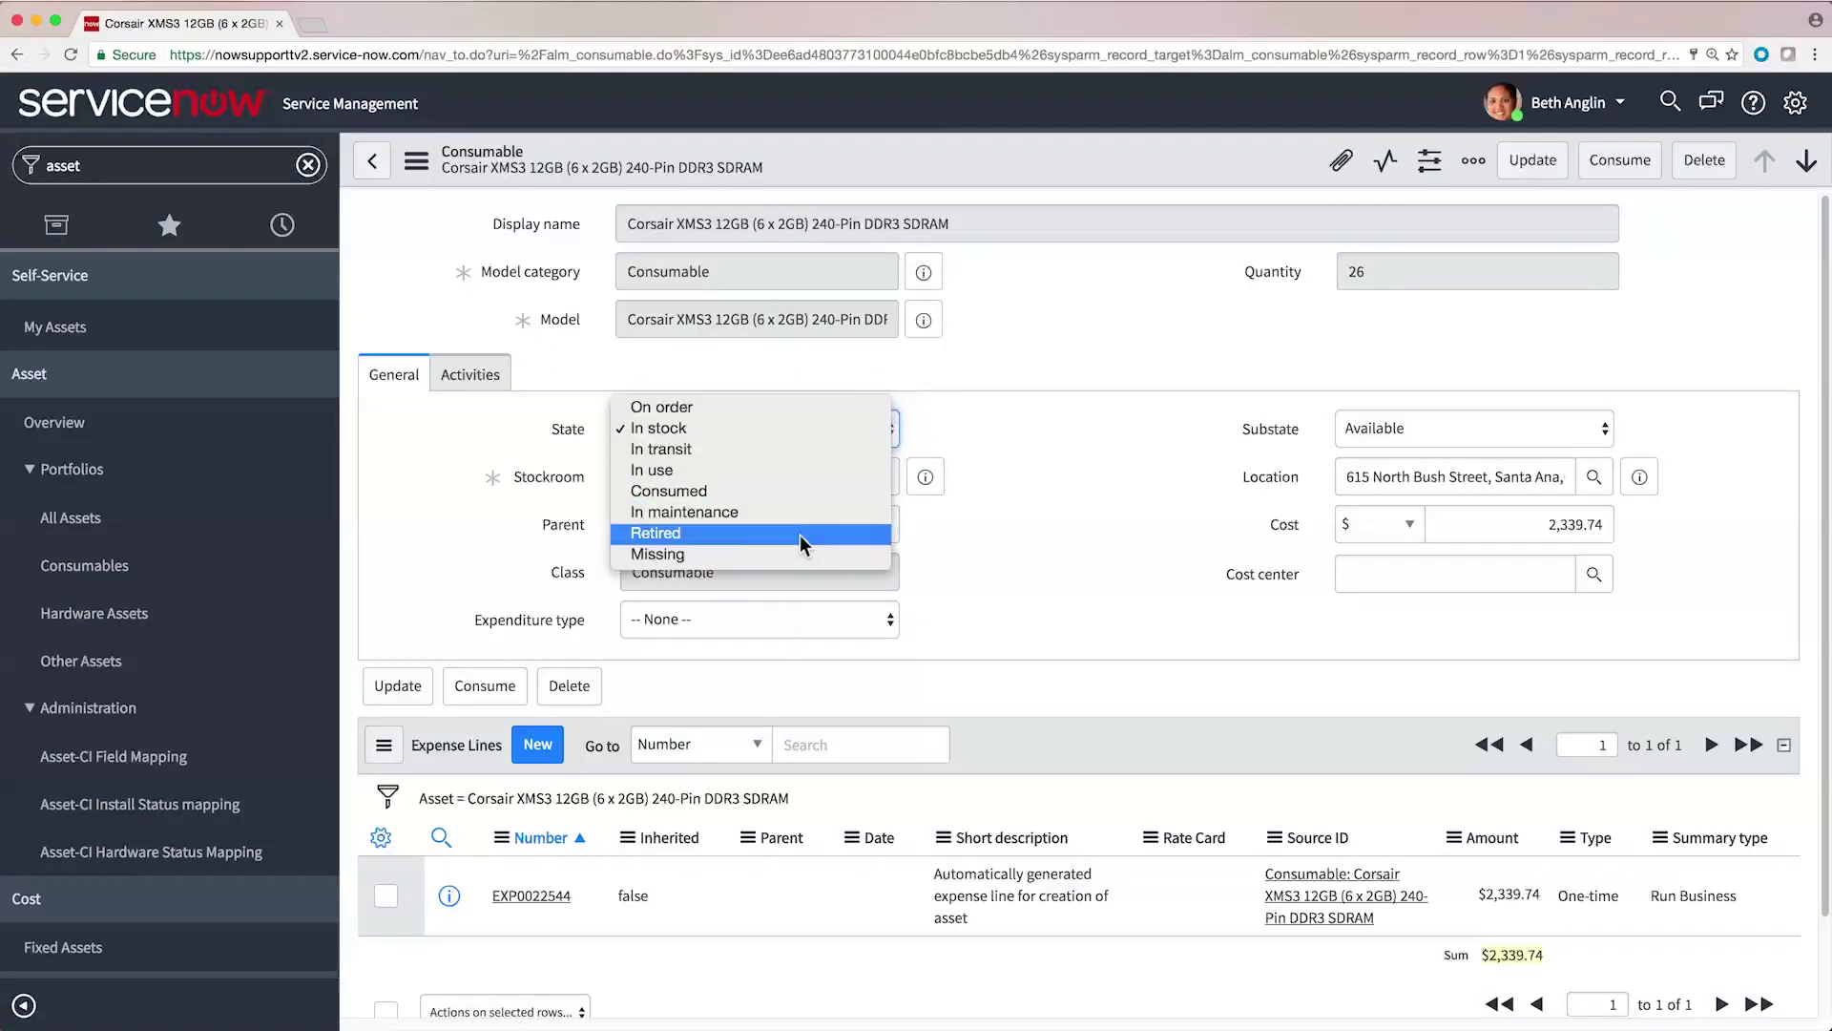
pyautogui.click(969, 513)
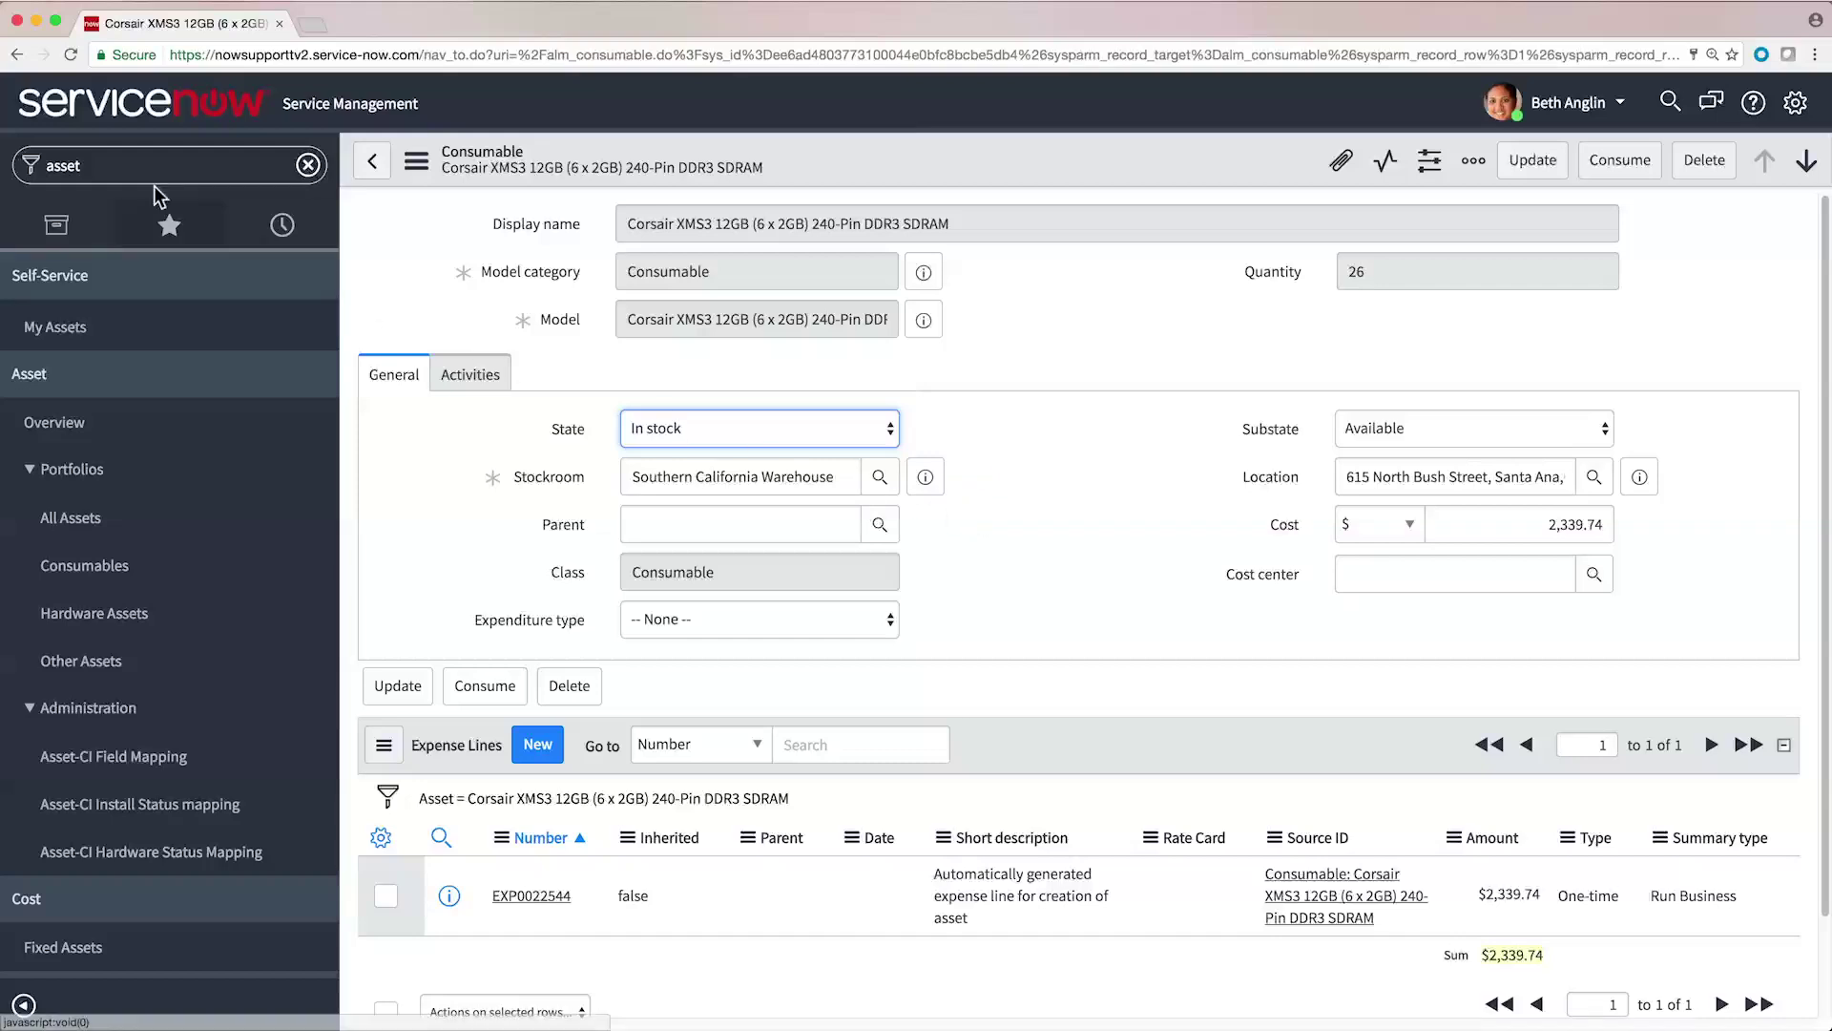
pyautogui.doubleClick(63, 166)
# Filter the navigator for 'service catalog' and open the Service Catalog from the catalogs list.
pyautogui.write('service catalog')
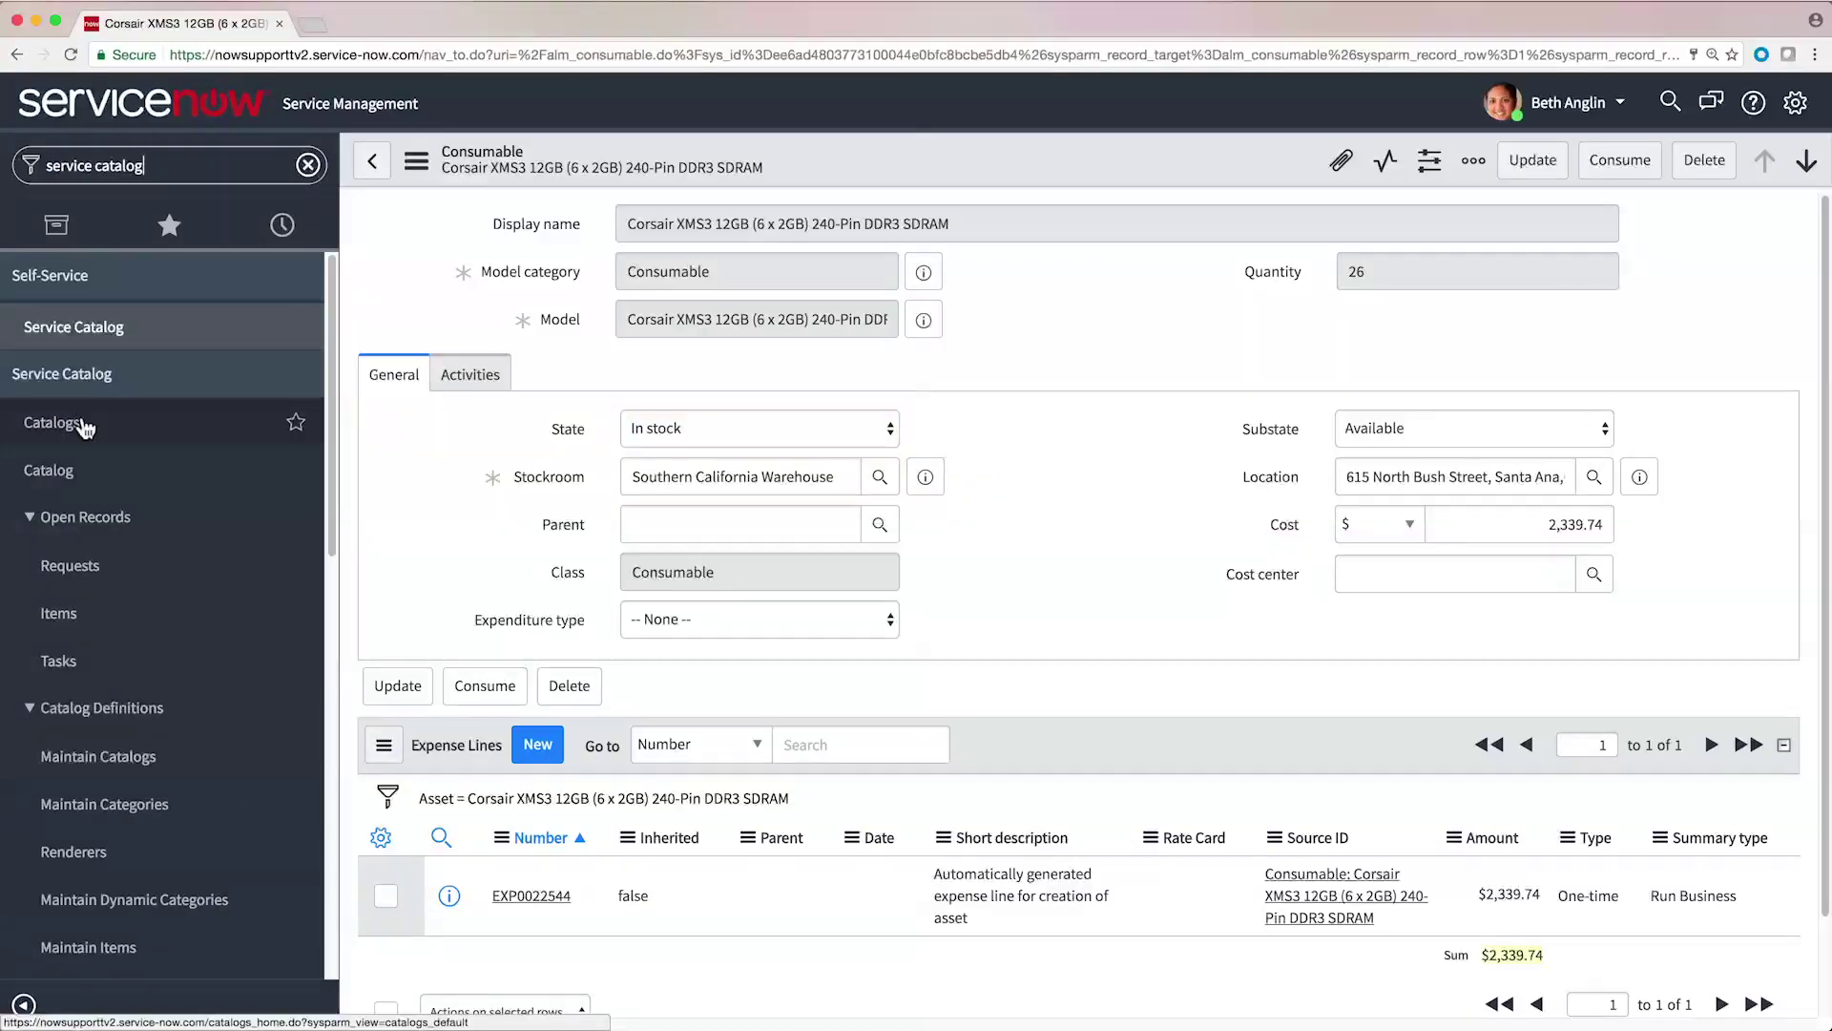
pyautogui.click(83, 424)
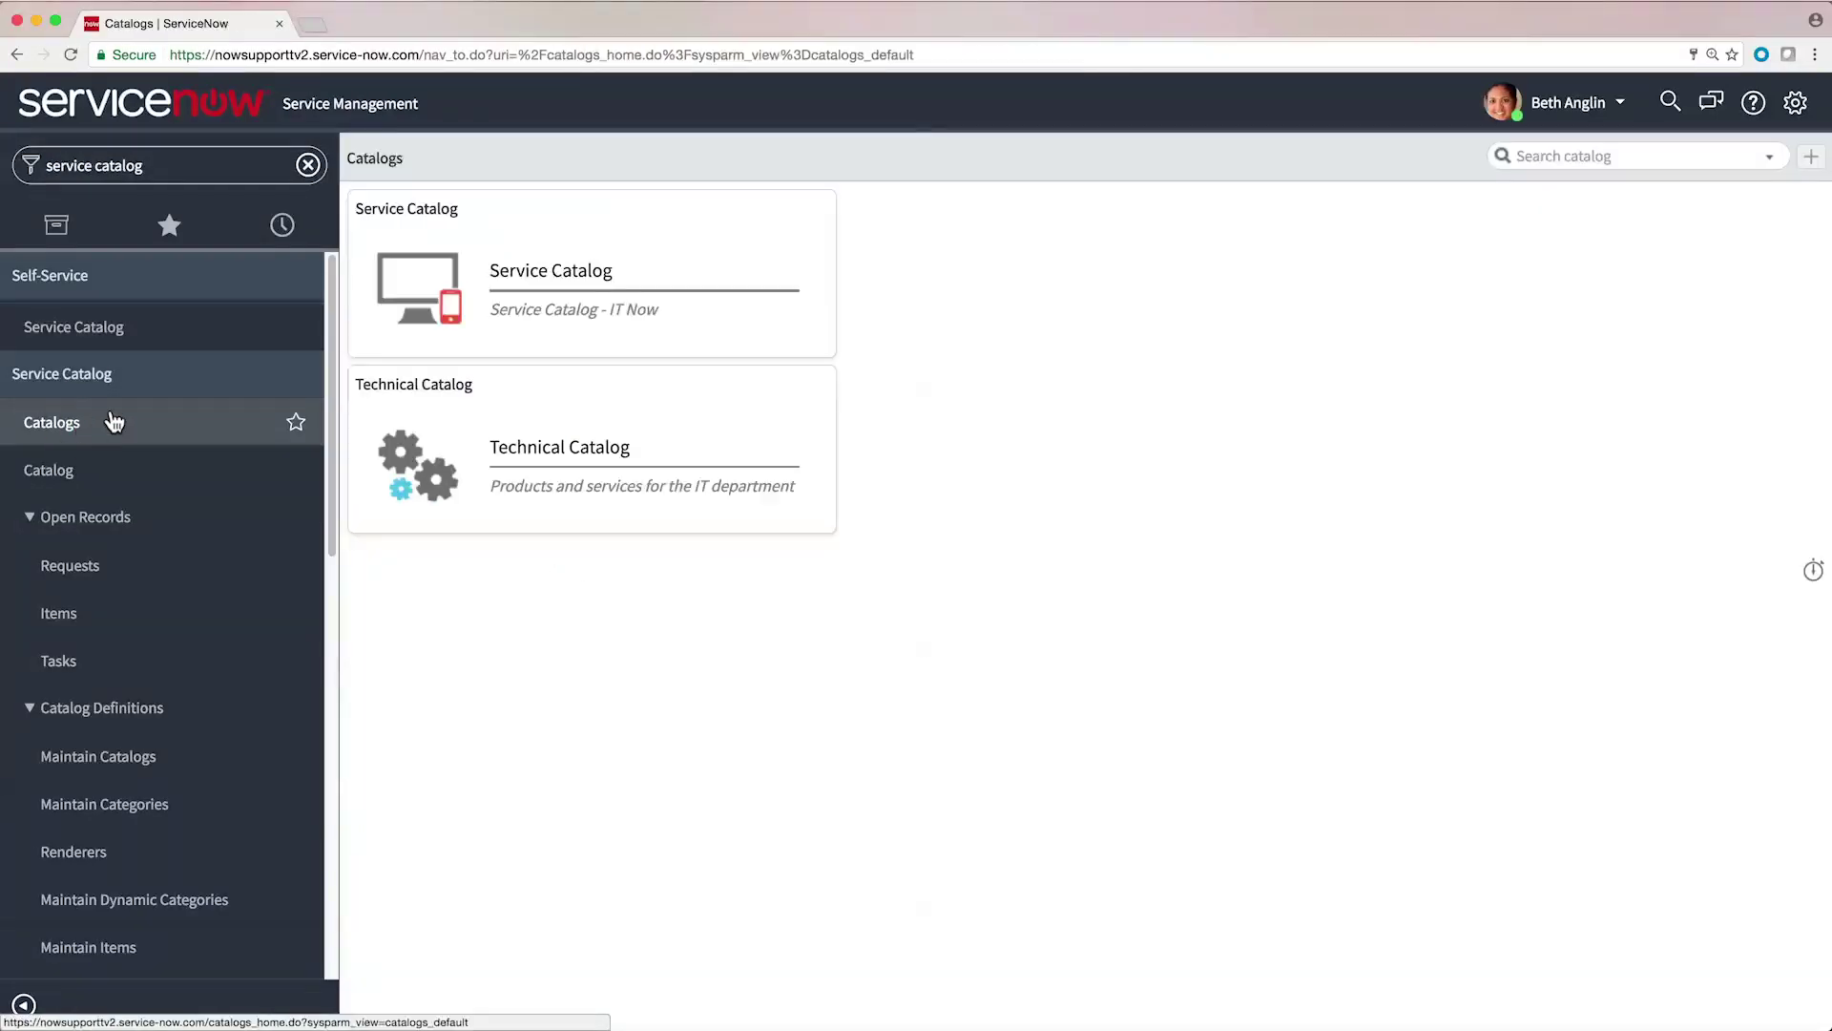
pyautogui.click(511, 291)
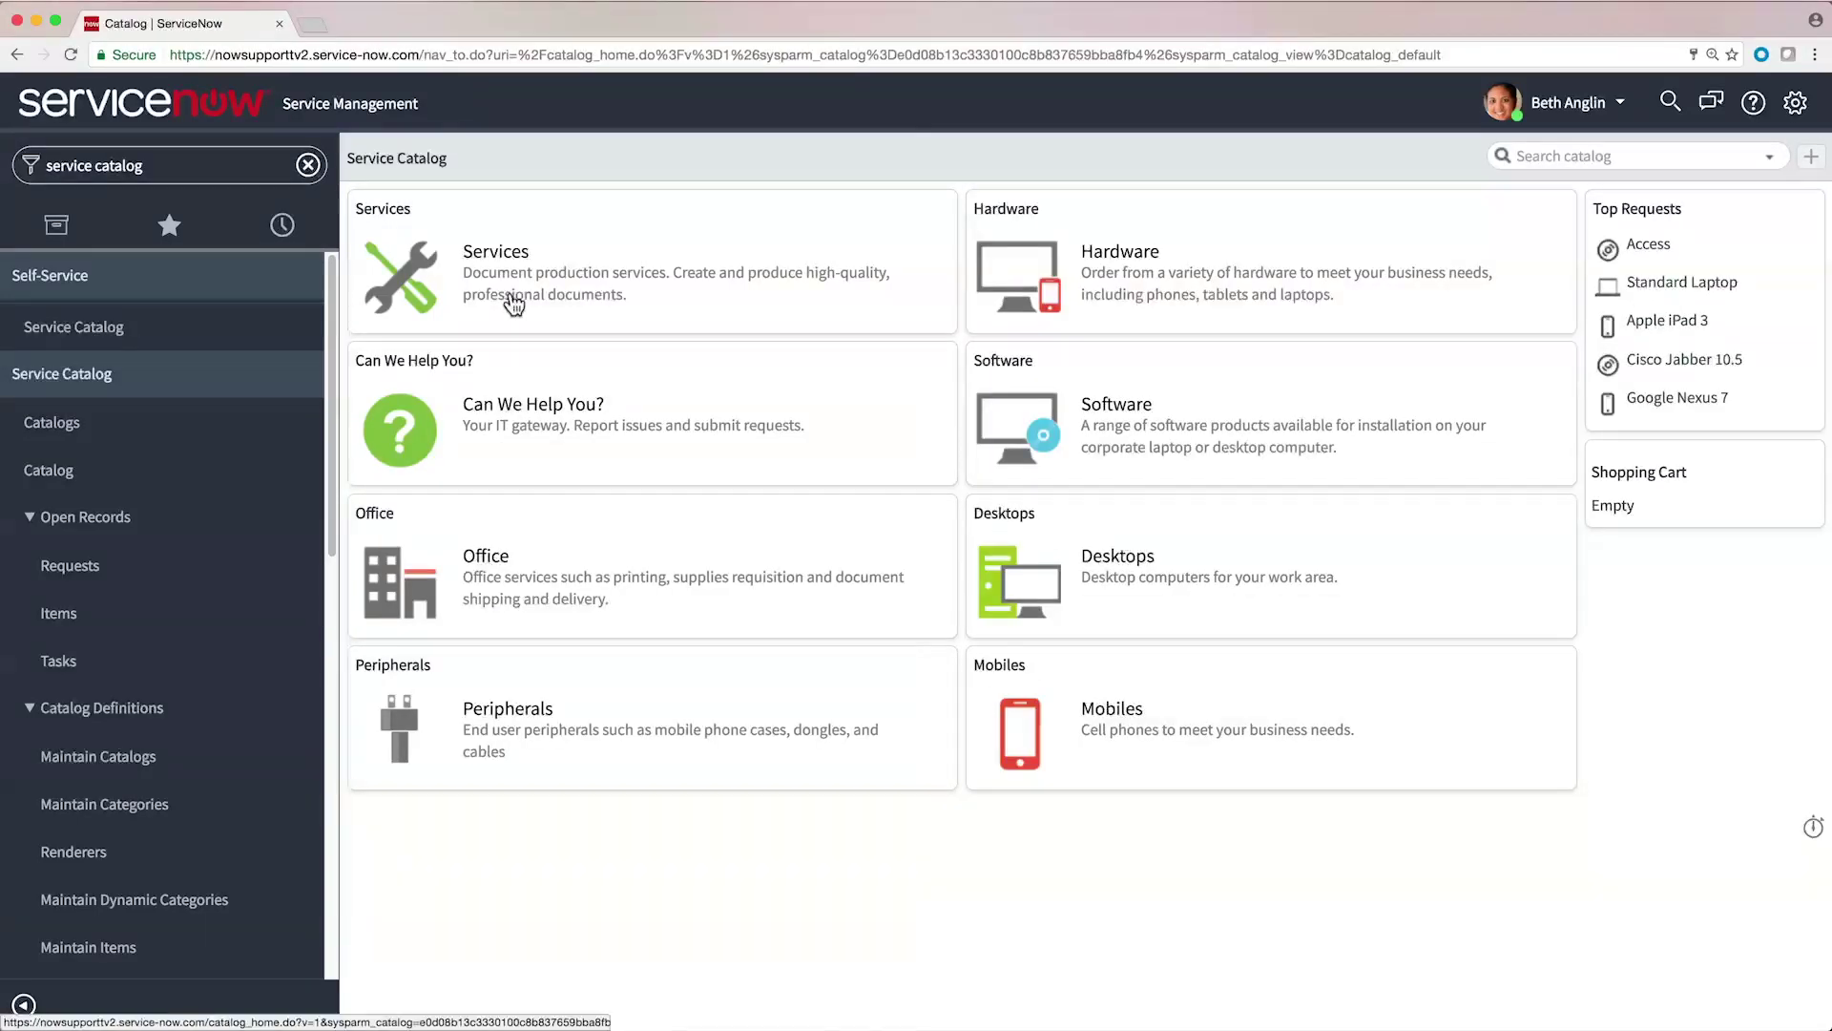
# Review the Service Portal configuration and portal structure map, then open the portal's Order Something catalog.
pyautogui.click(215, 167)
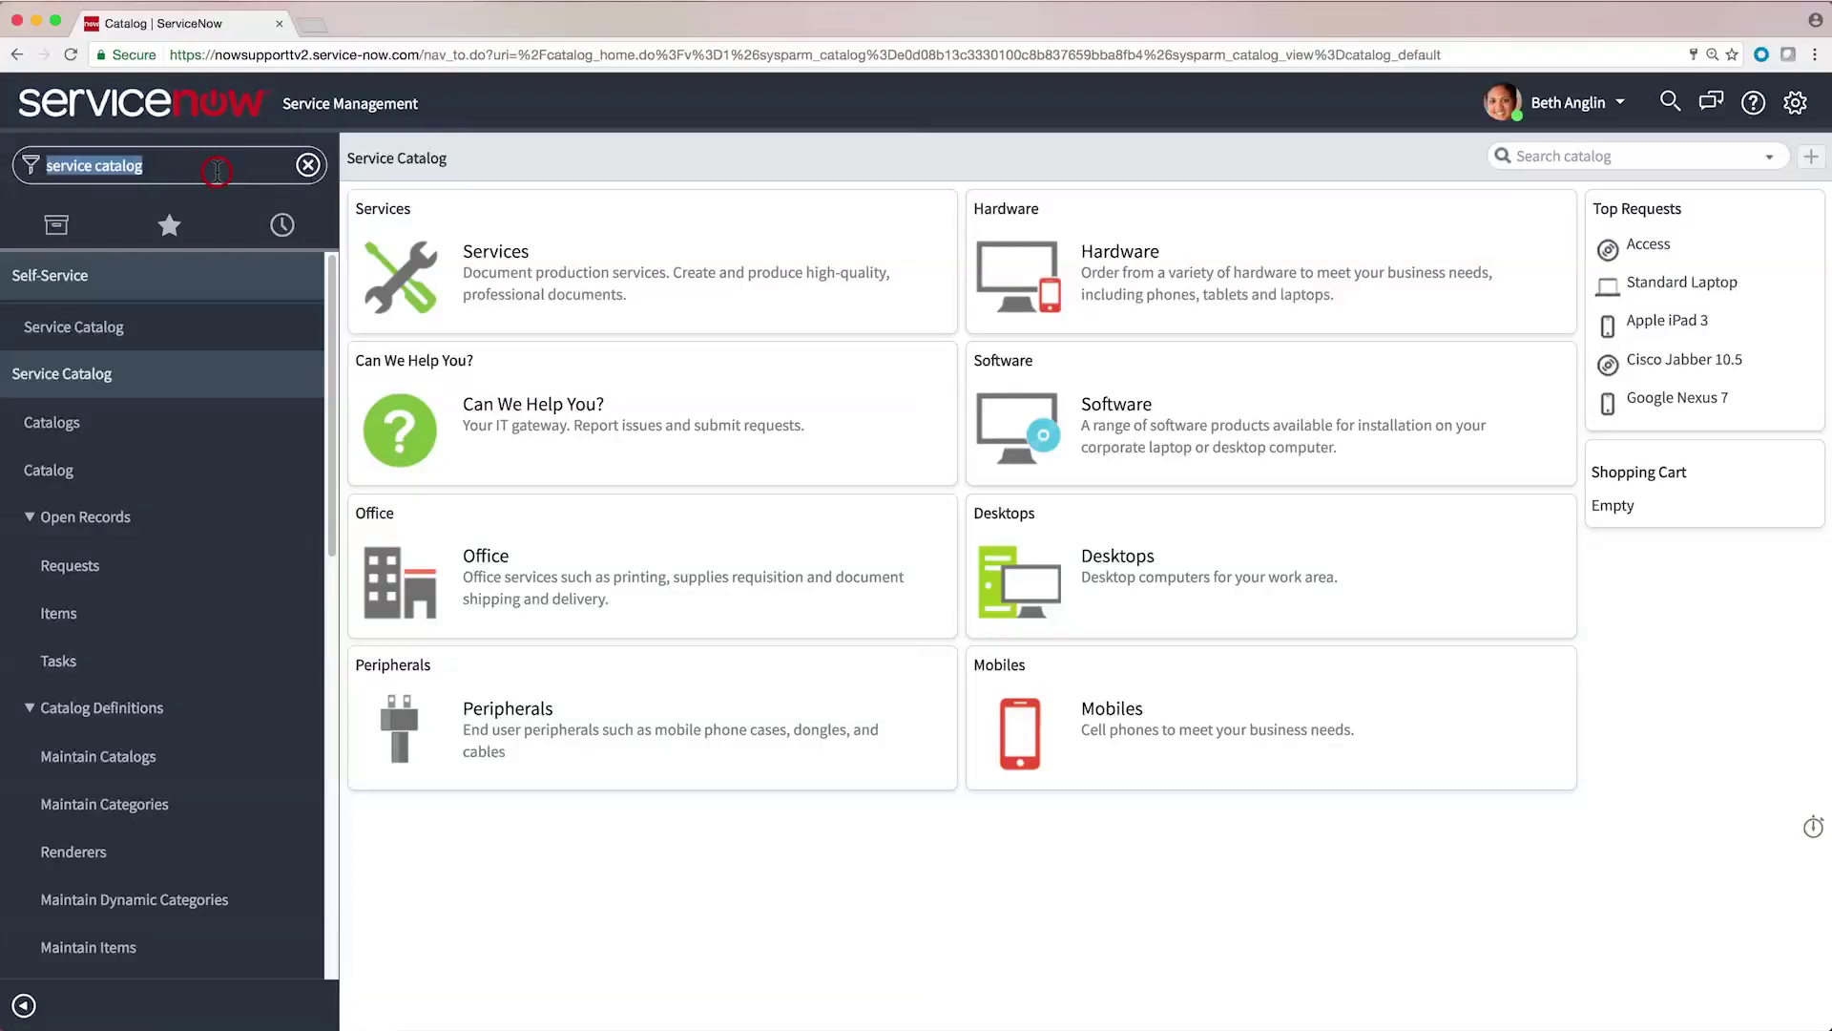
pyautogui.write('service portal')
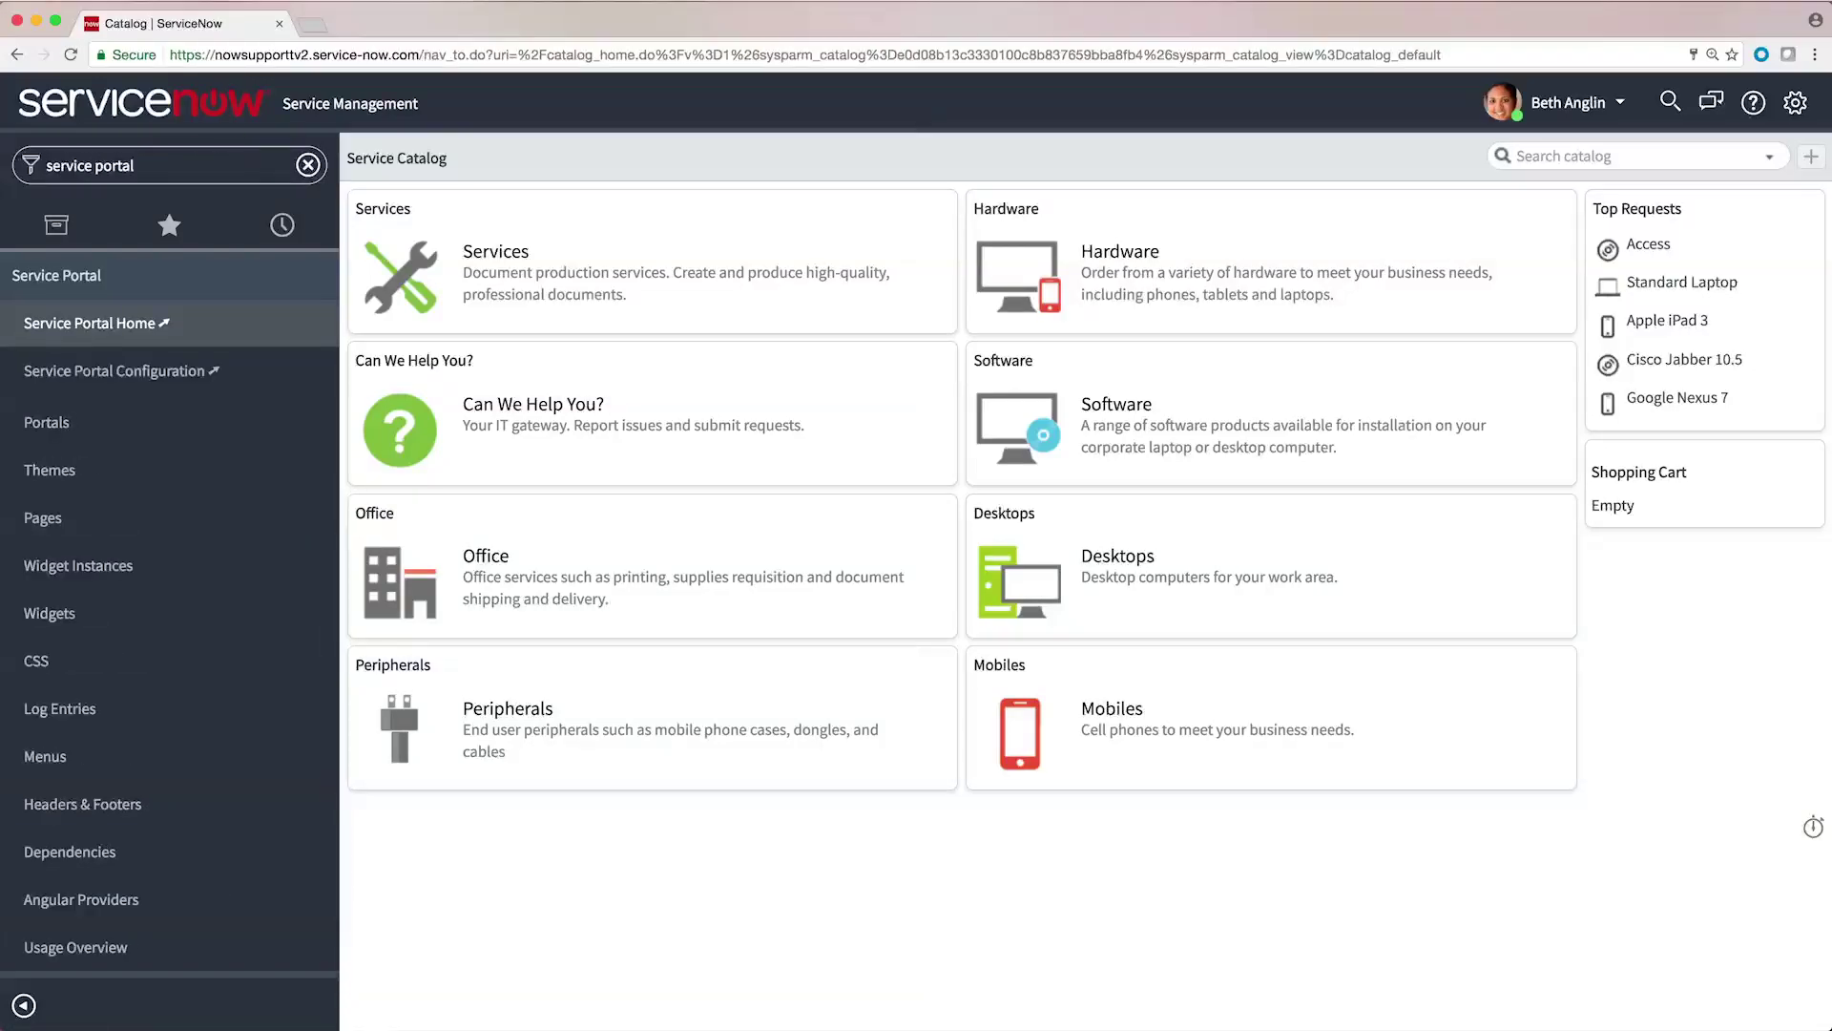
pyautogui.click(168, 372)
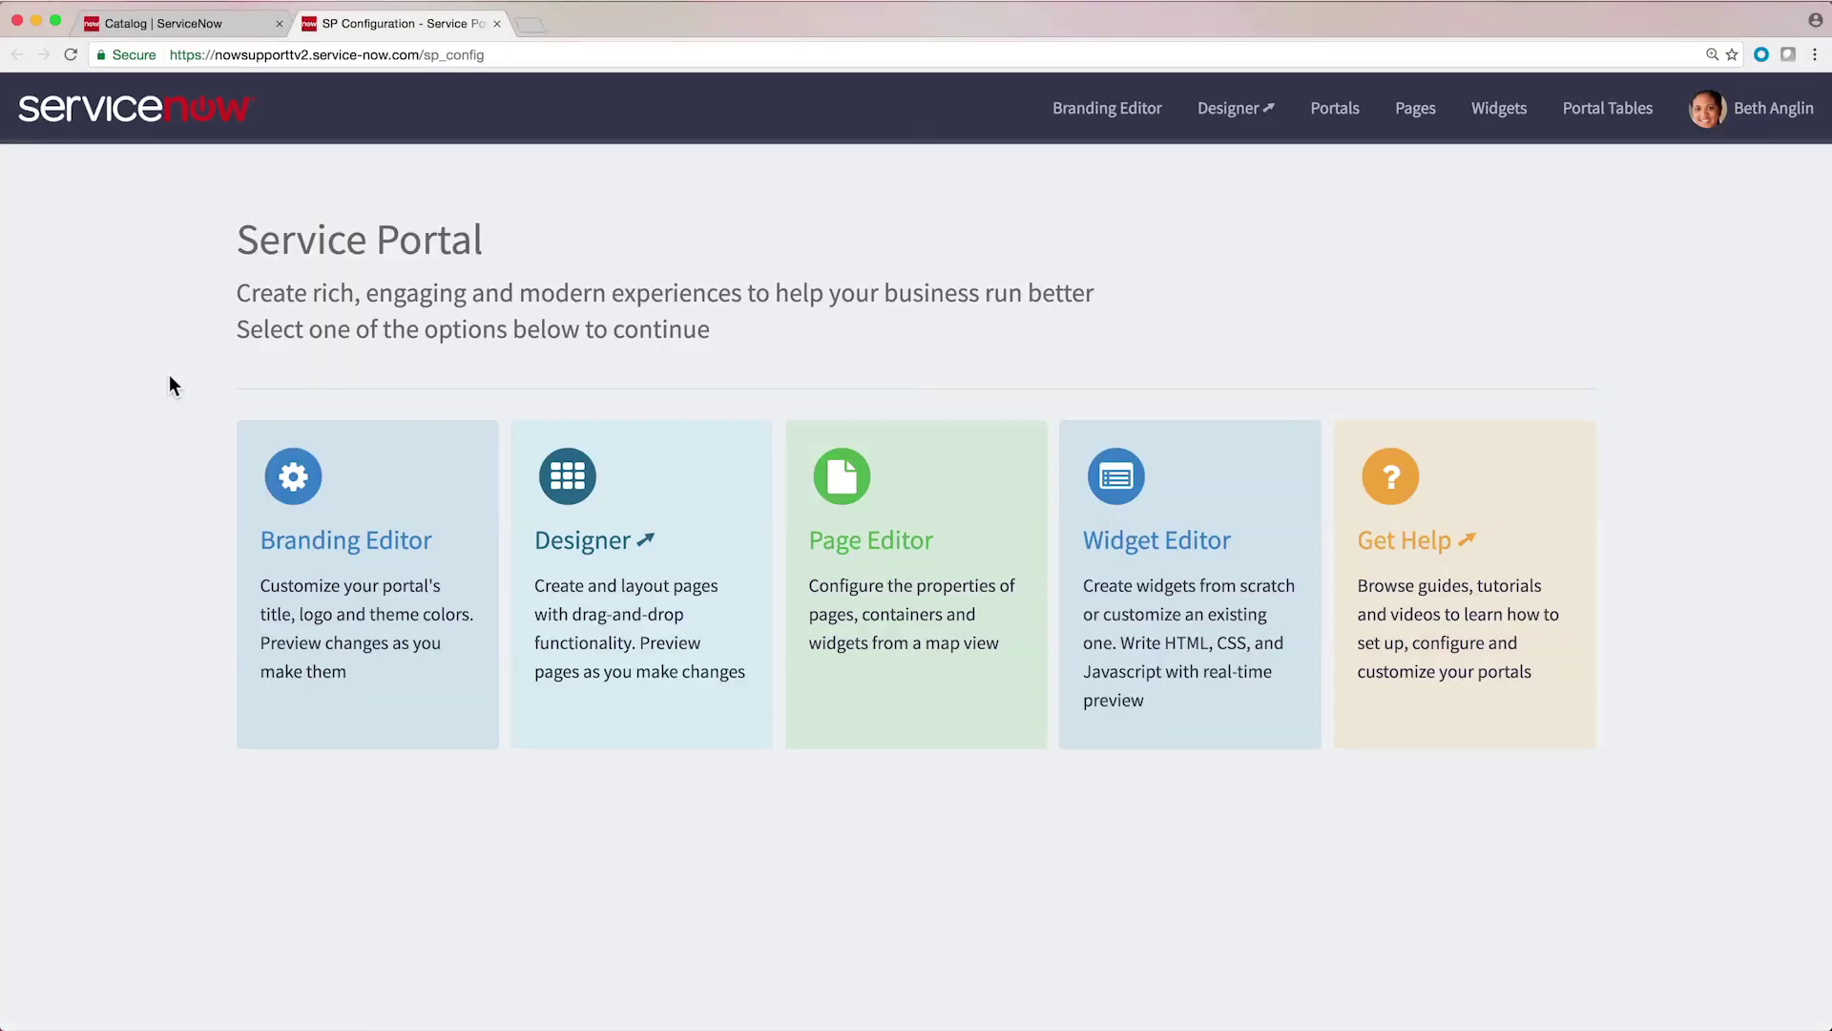
pyautogui.click(1351, 134)
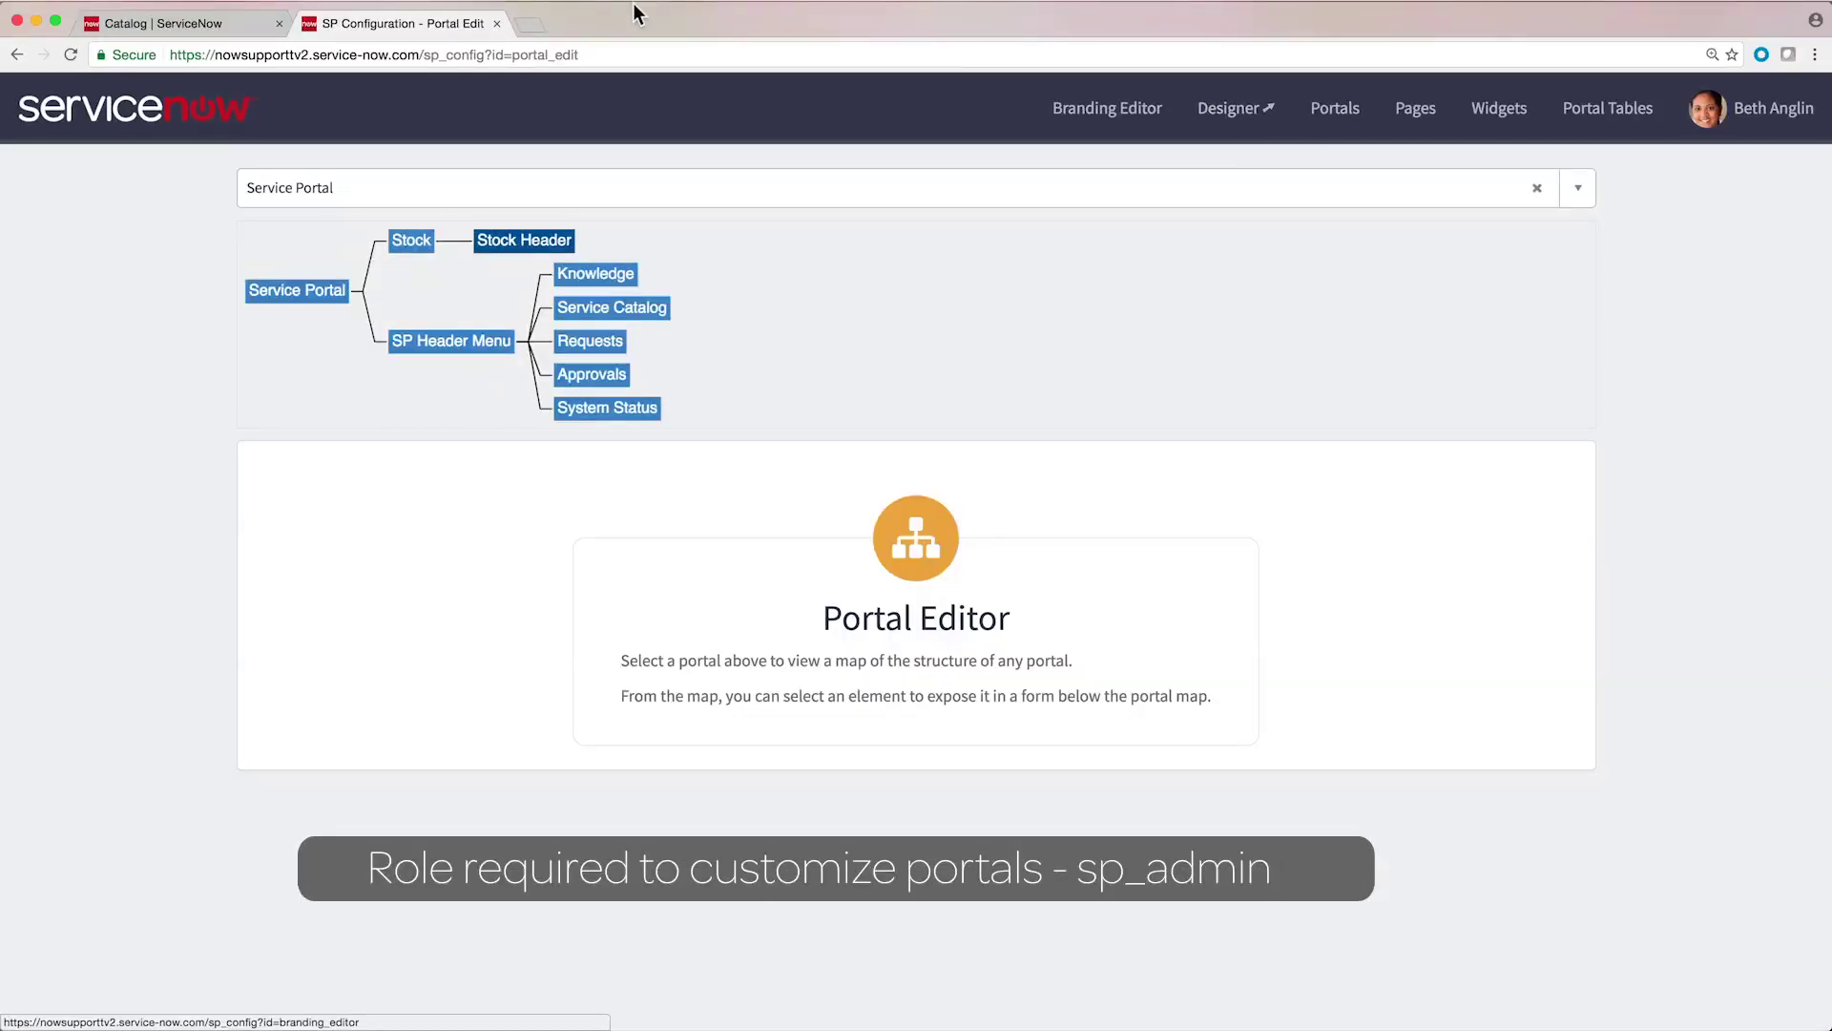
pyautogui.click(496, 24)
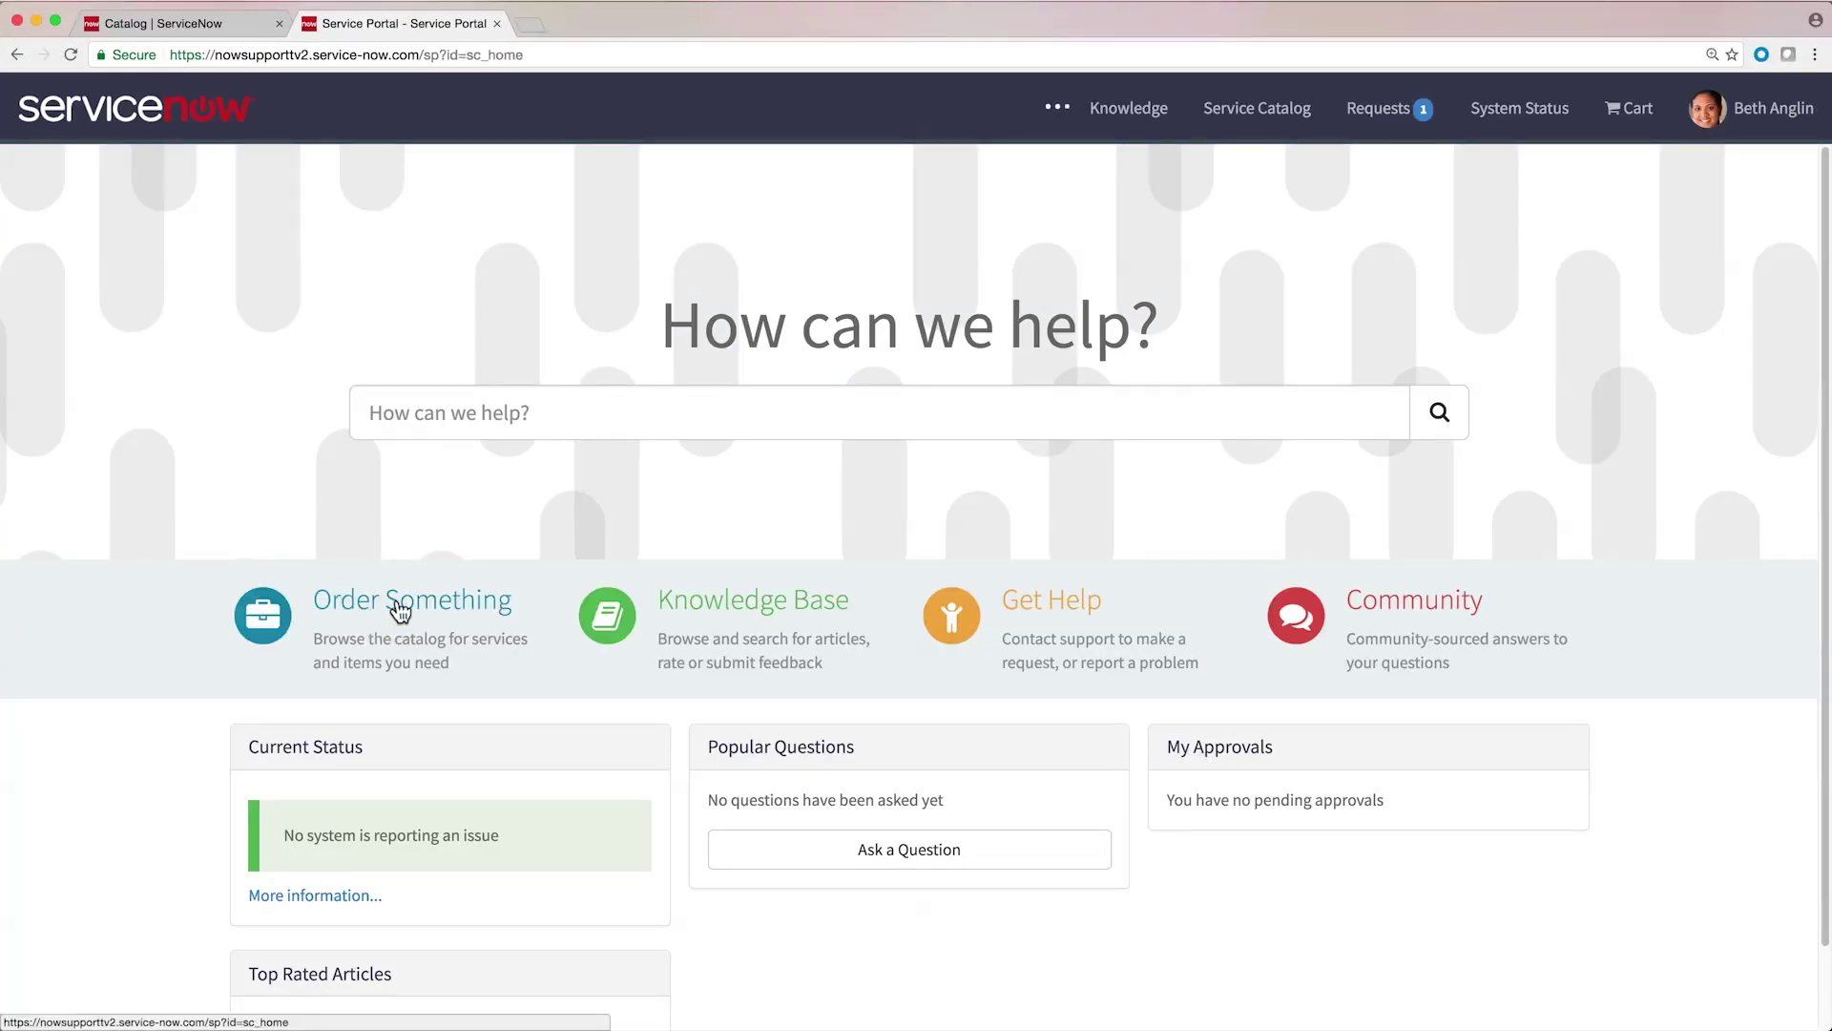
pyautogui.click(399, 611)
# Browse the Hardware category and view the Developer Laptop (Mac) item, then return to portal home.
pyautogui.click(390, 773)
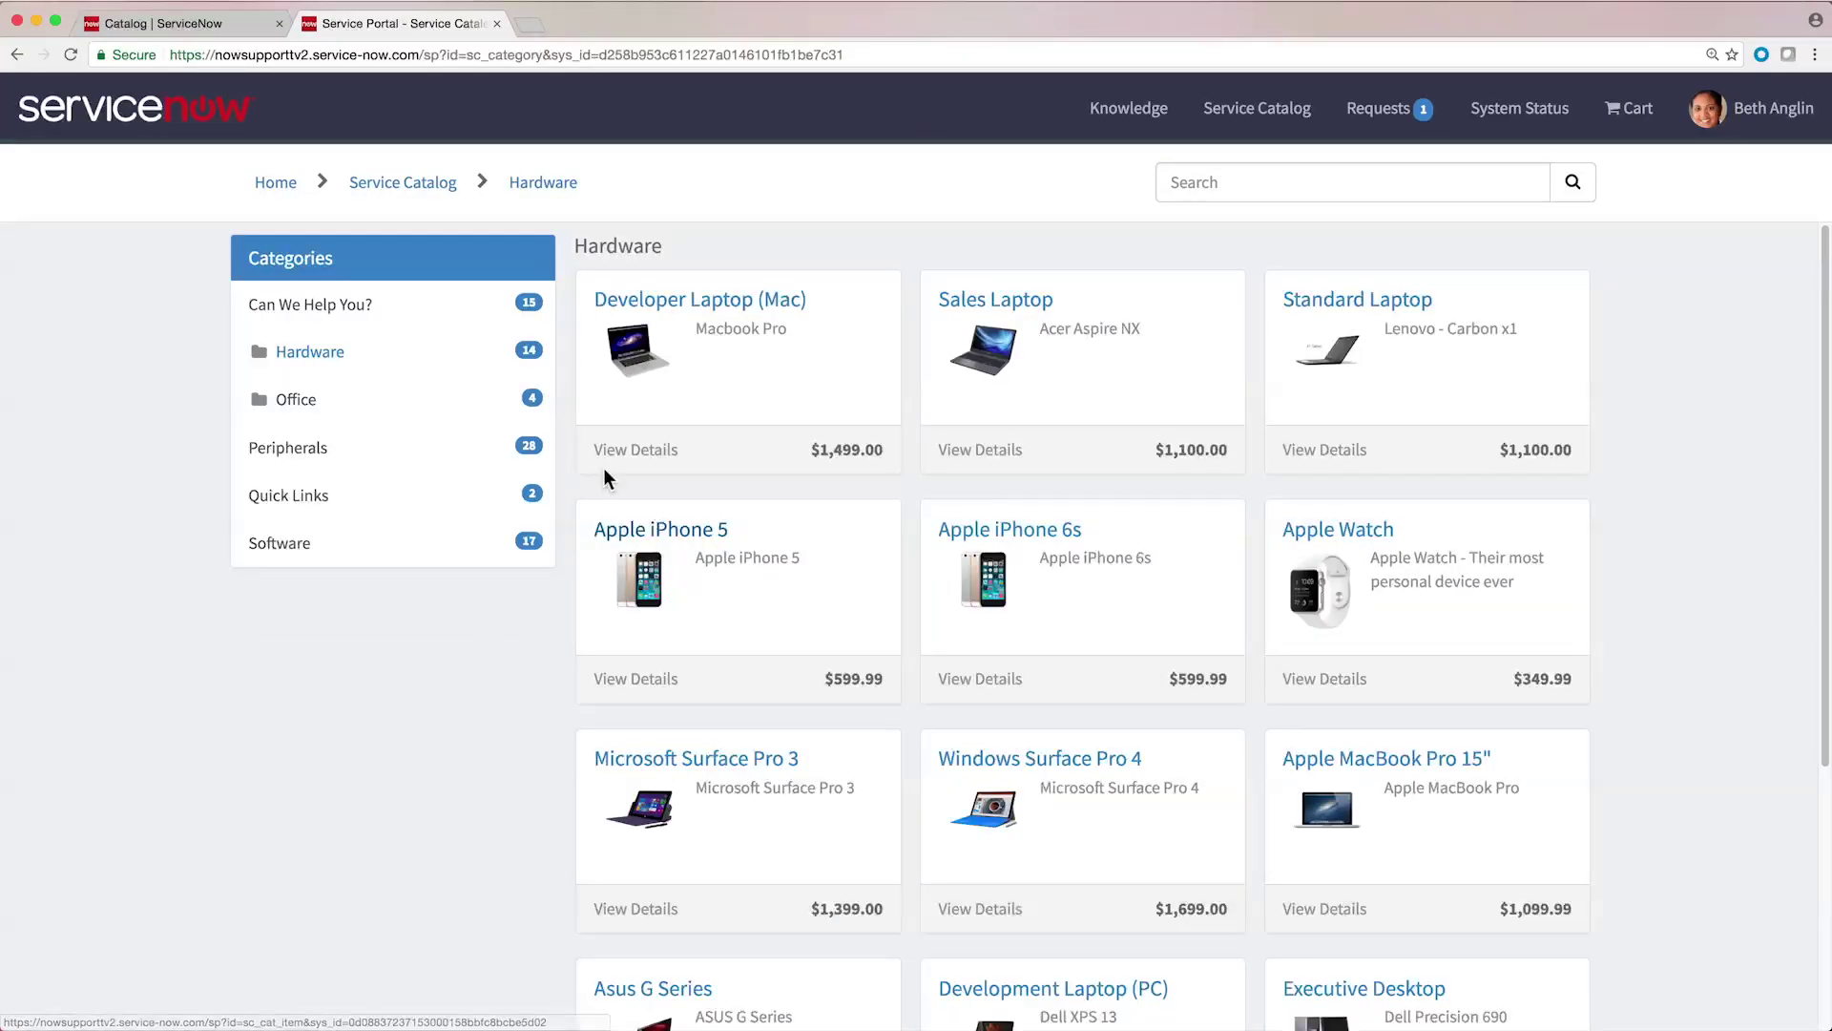
pyautogui.click(701, 304)
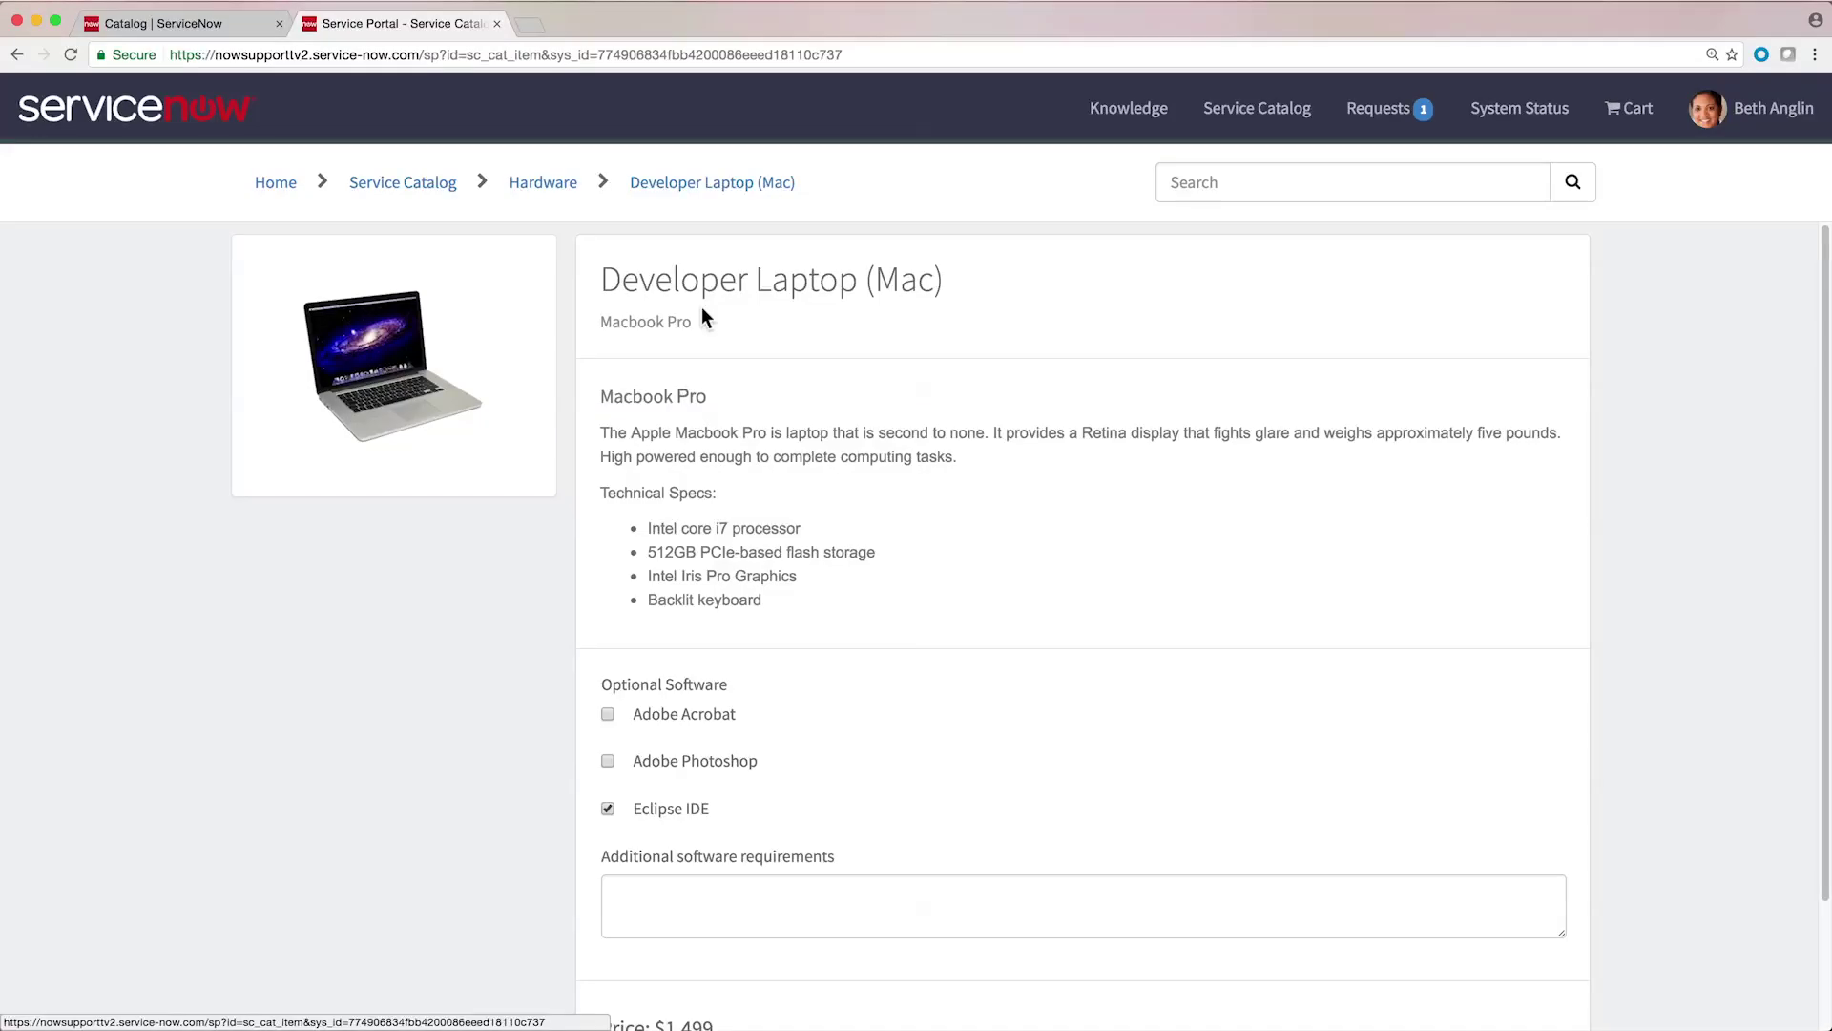
pyautogui.click(282, 189)
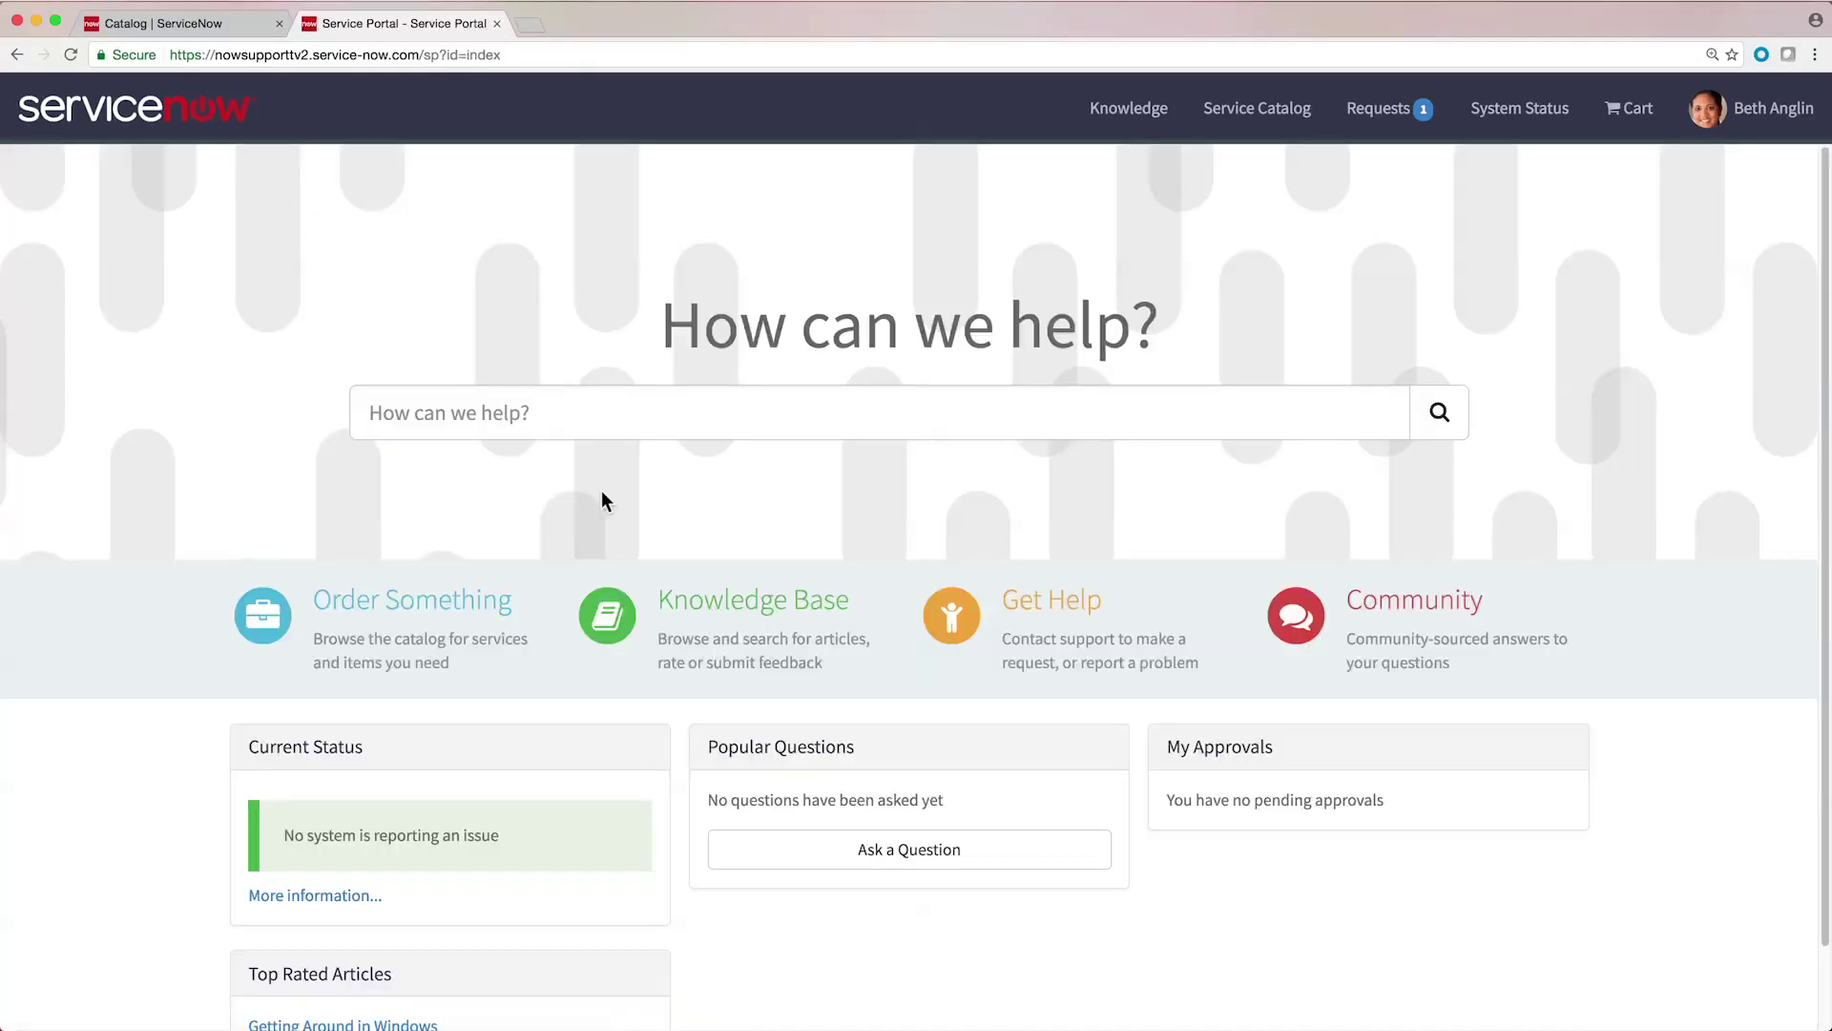
# Read the Excel Functionality article under Knowledge Base > Applications, then close the portal tab.
pyautogui.click(723, 609)
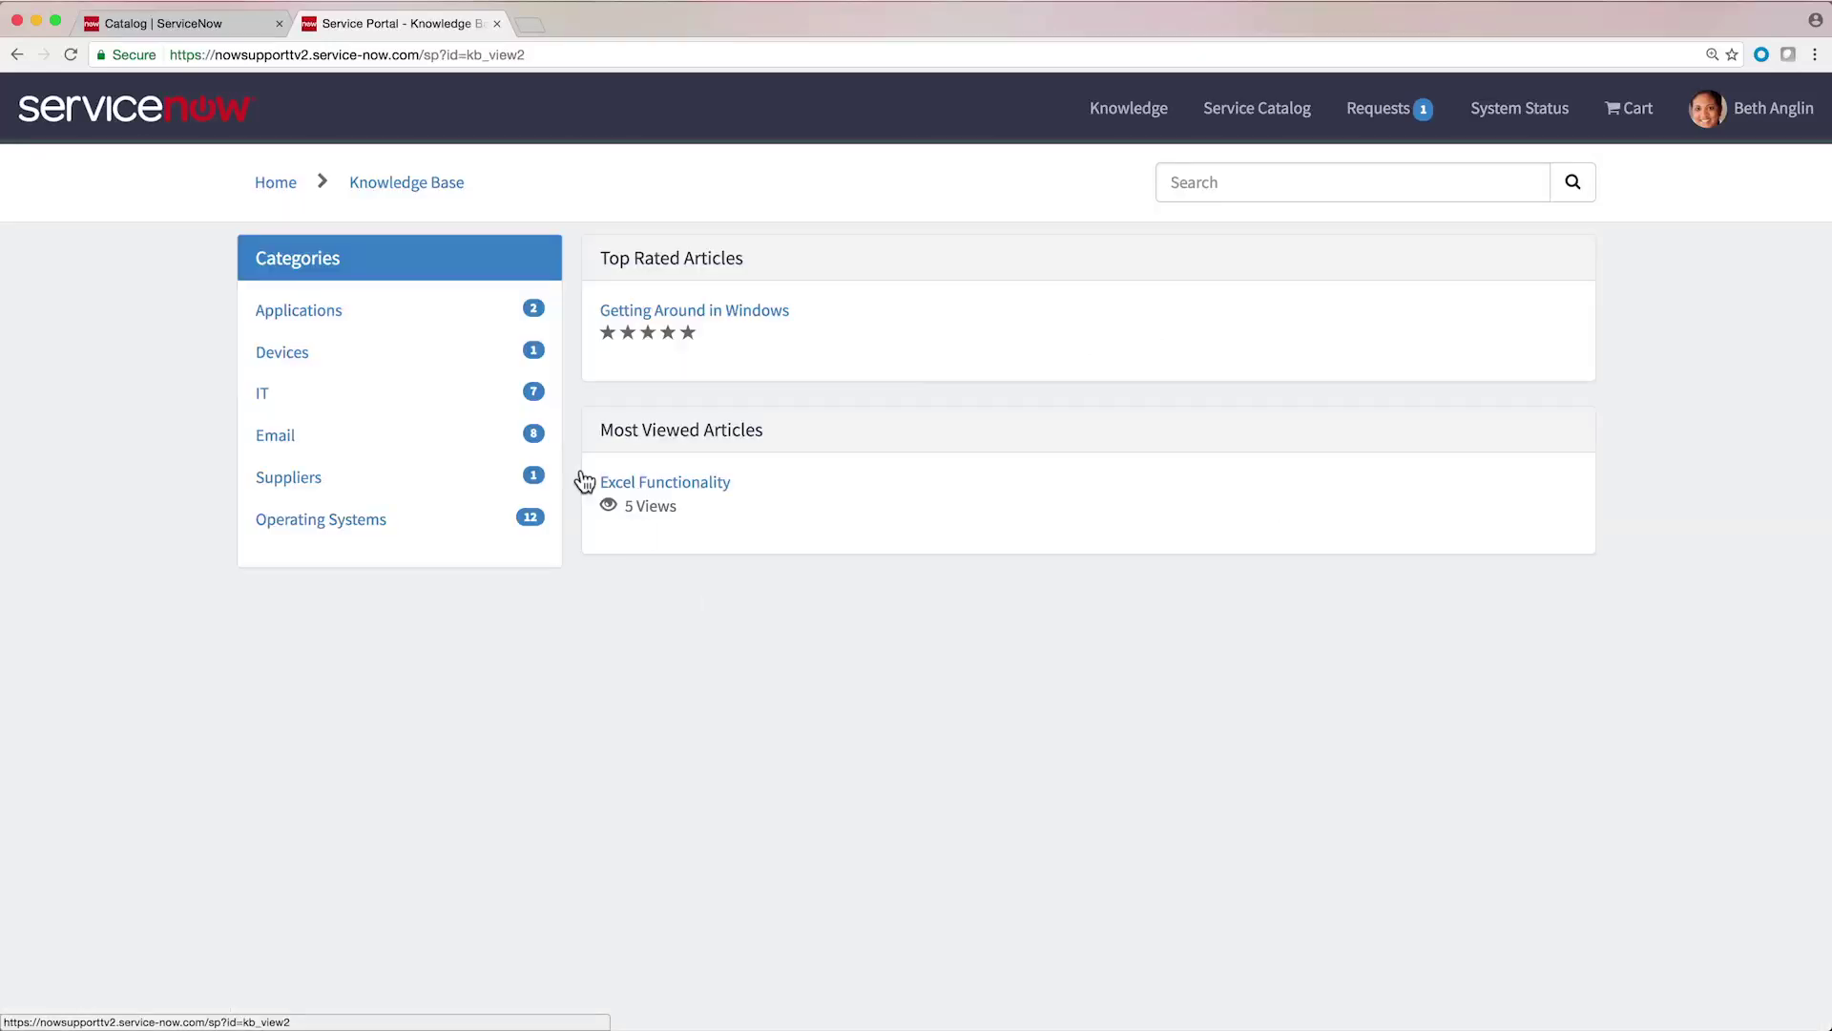
pyautogui.click(336, 308)
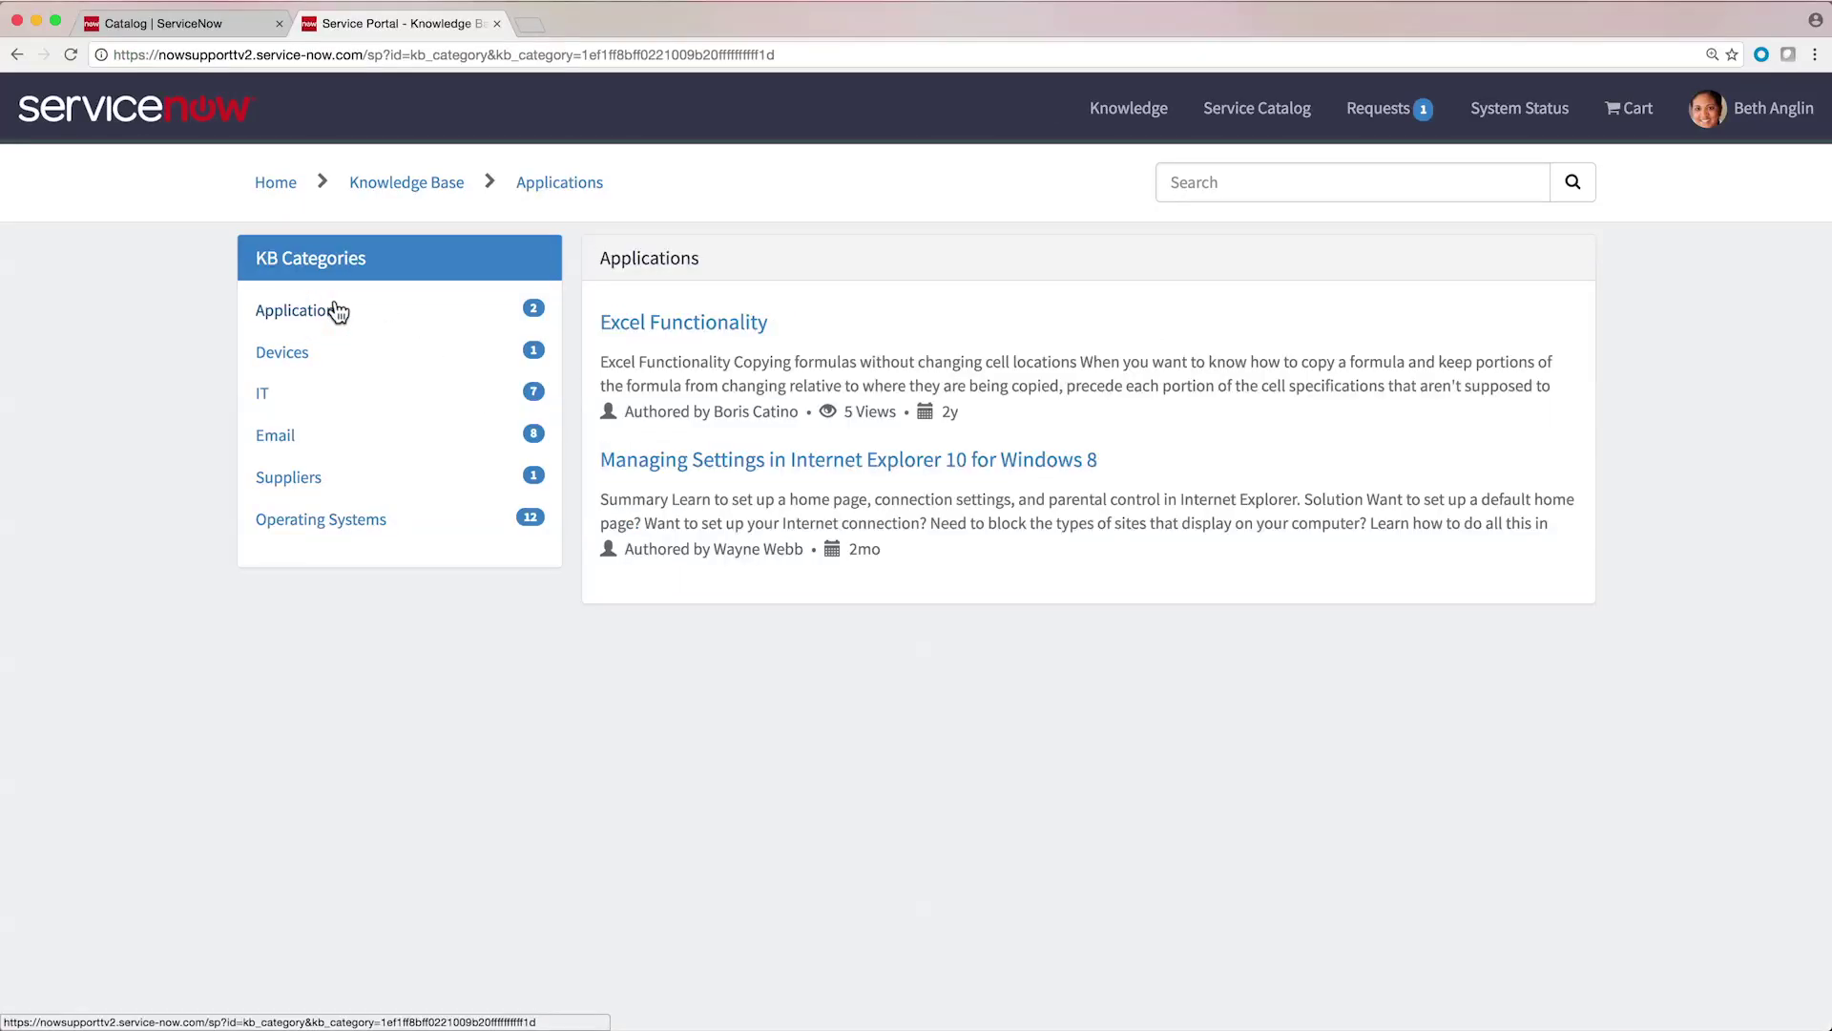
pyautogui.click(667, 329)
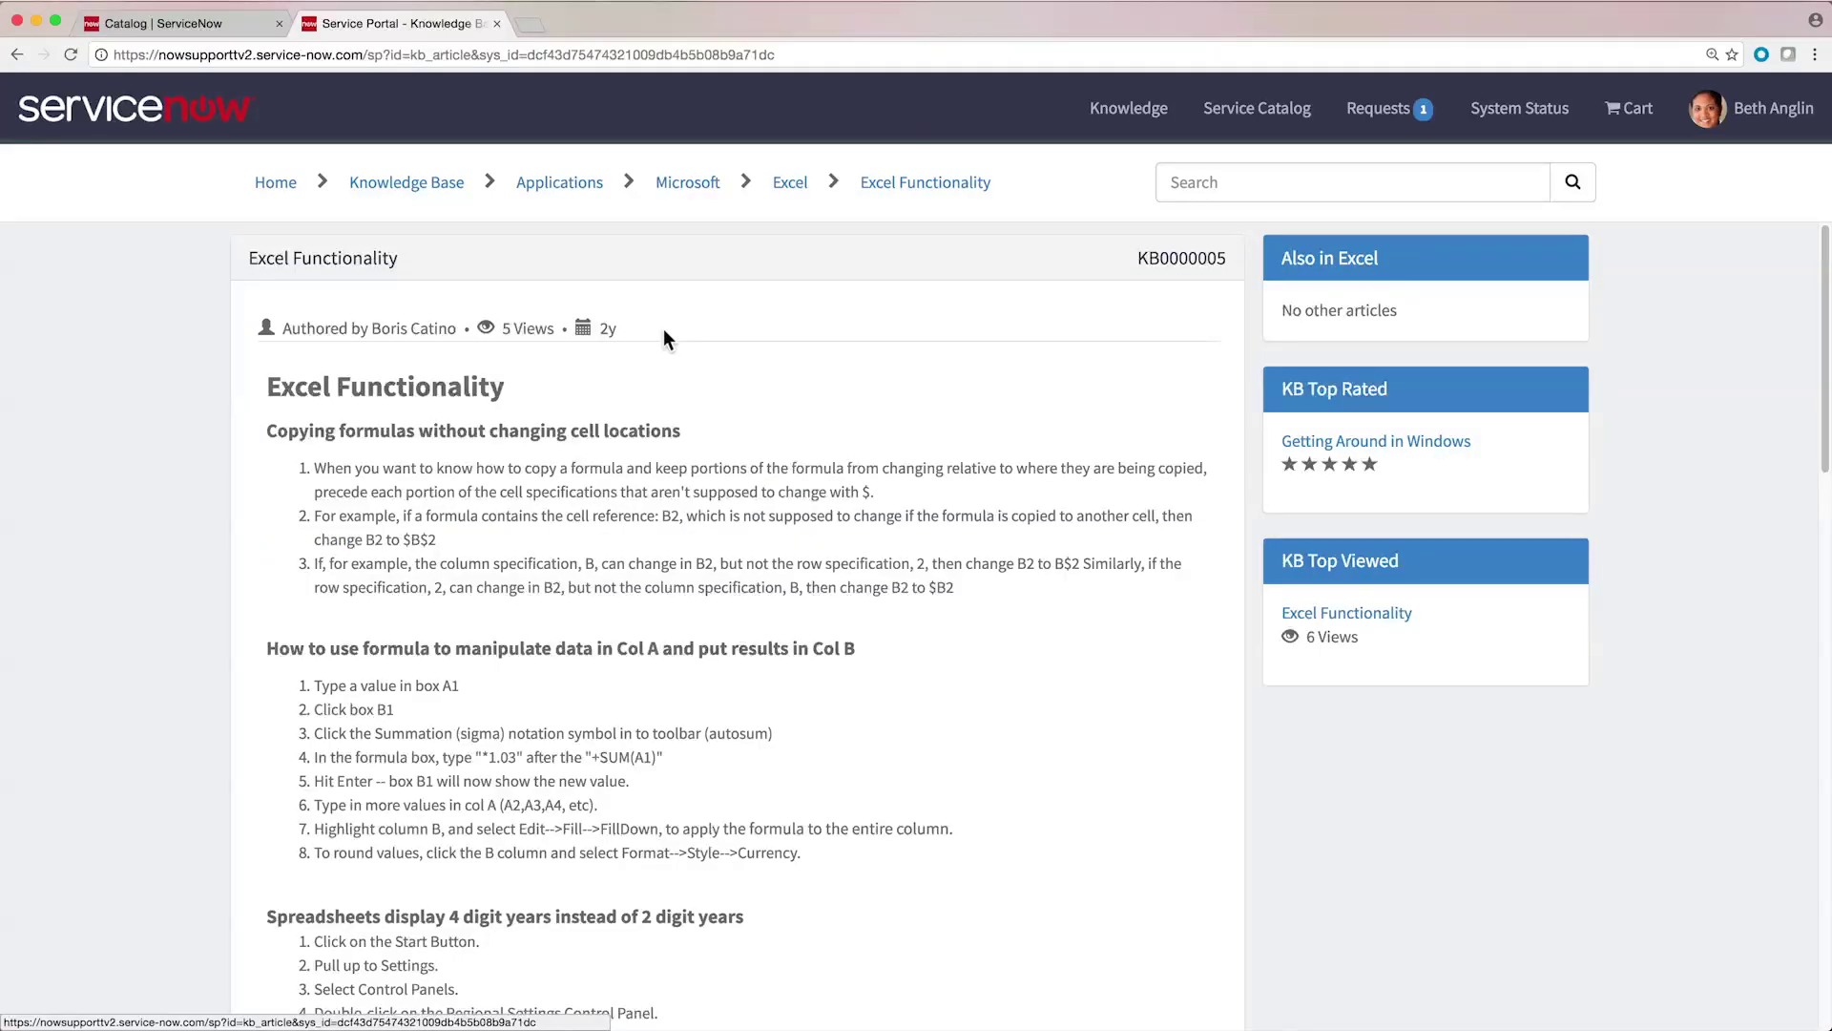
pyautogui.click(497, 23)
# List all incidents and generate a pie chart grouped by Priority from the column header.
pyautogui.click(258, 165)
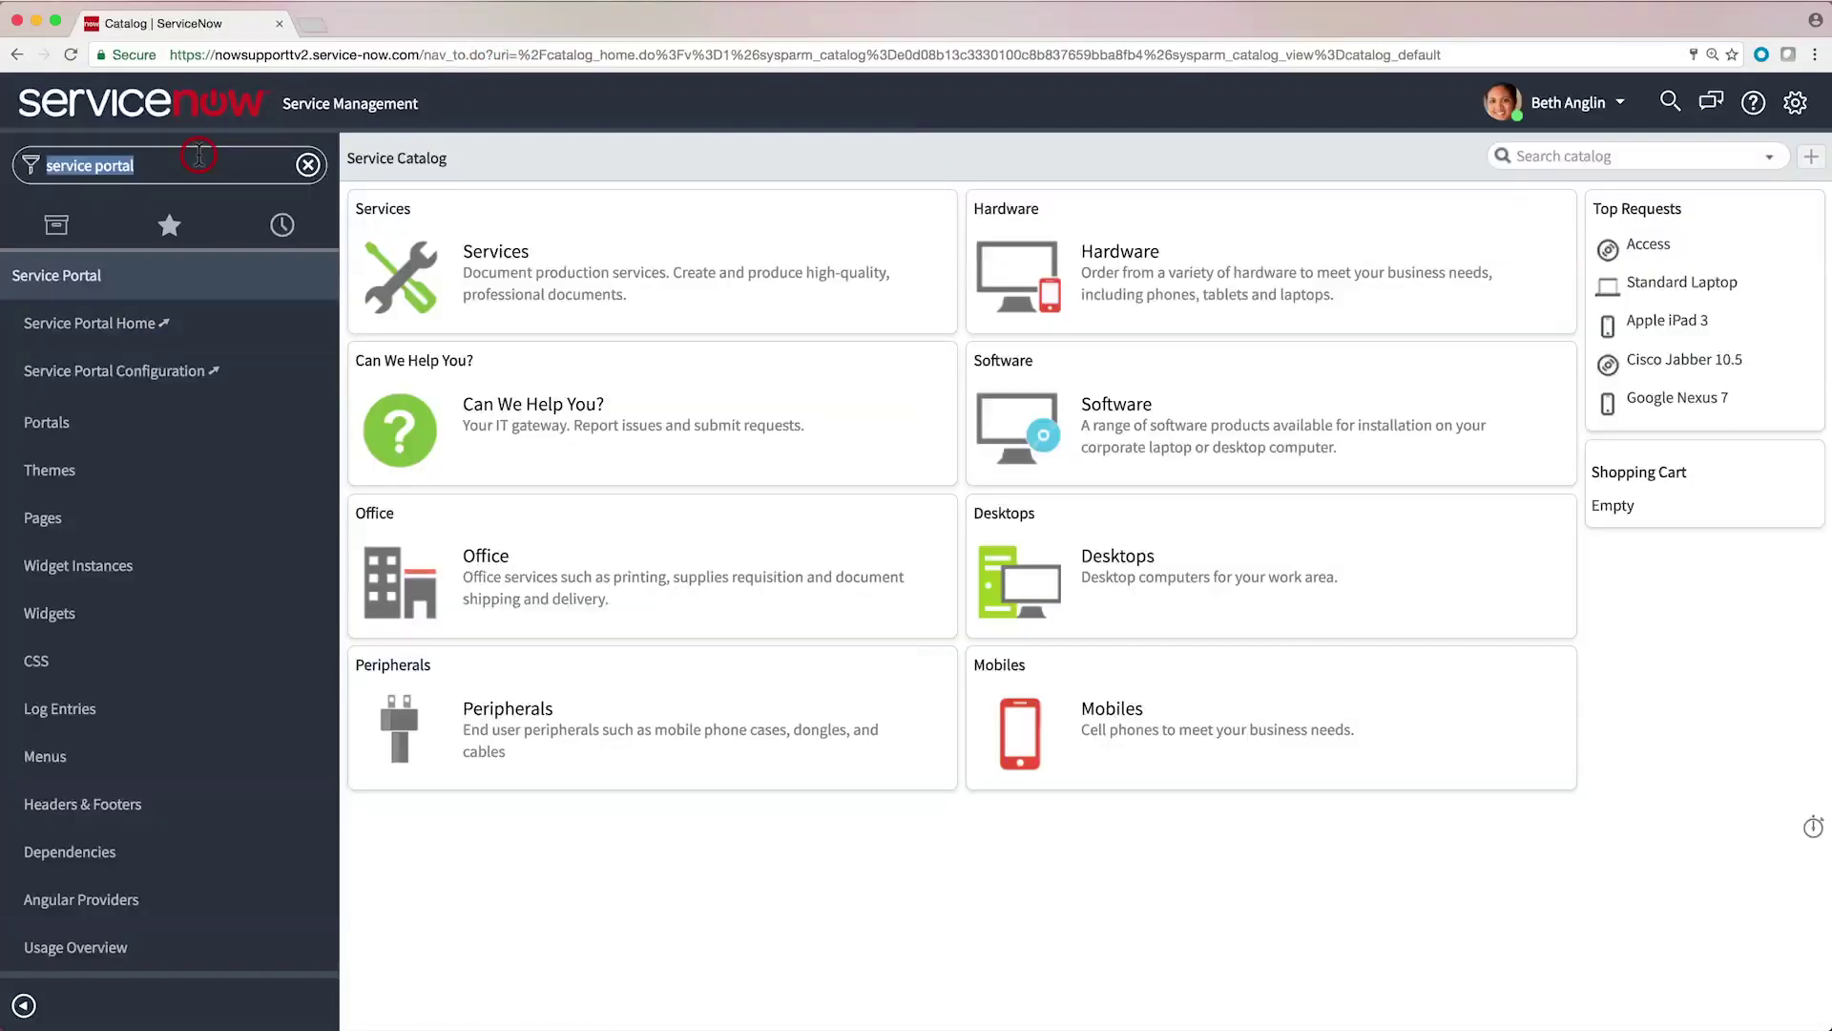
pyautogui.write('incident')
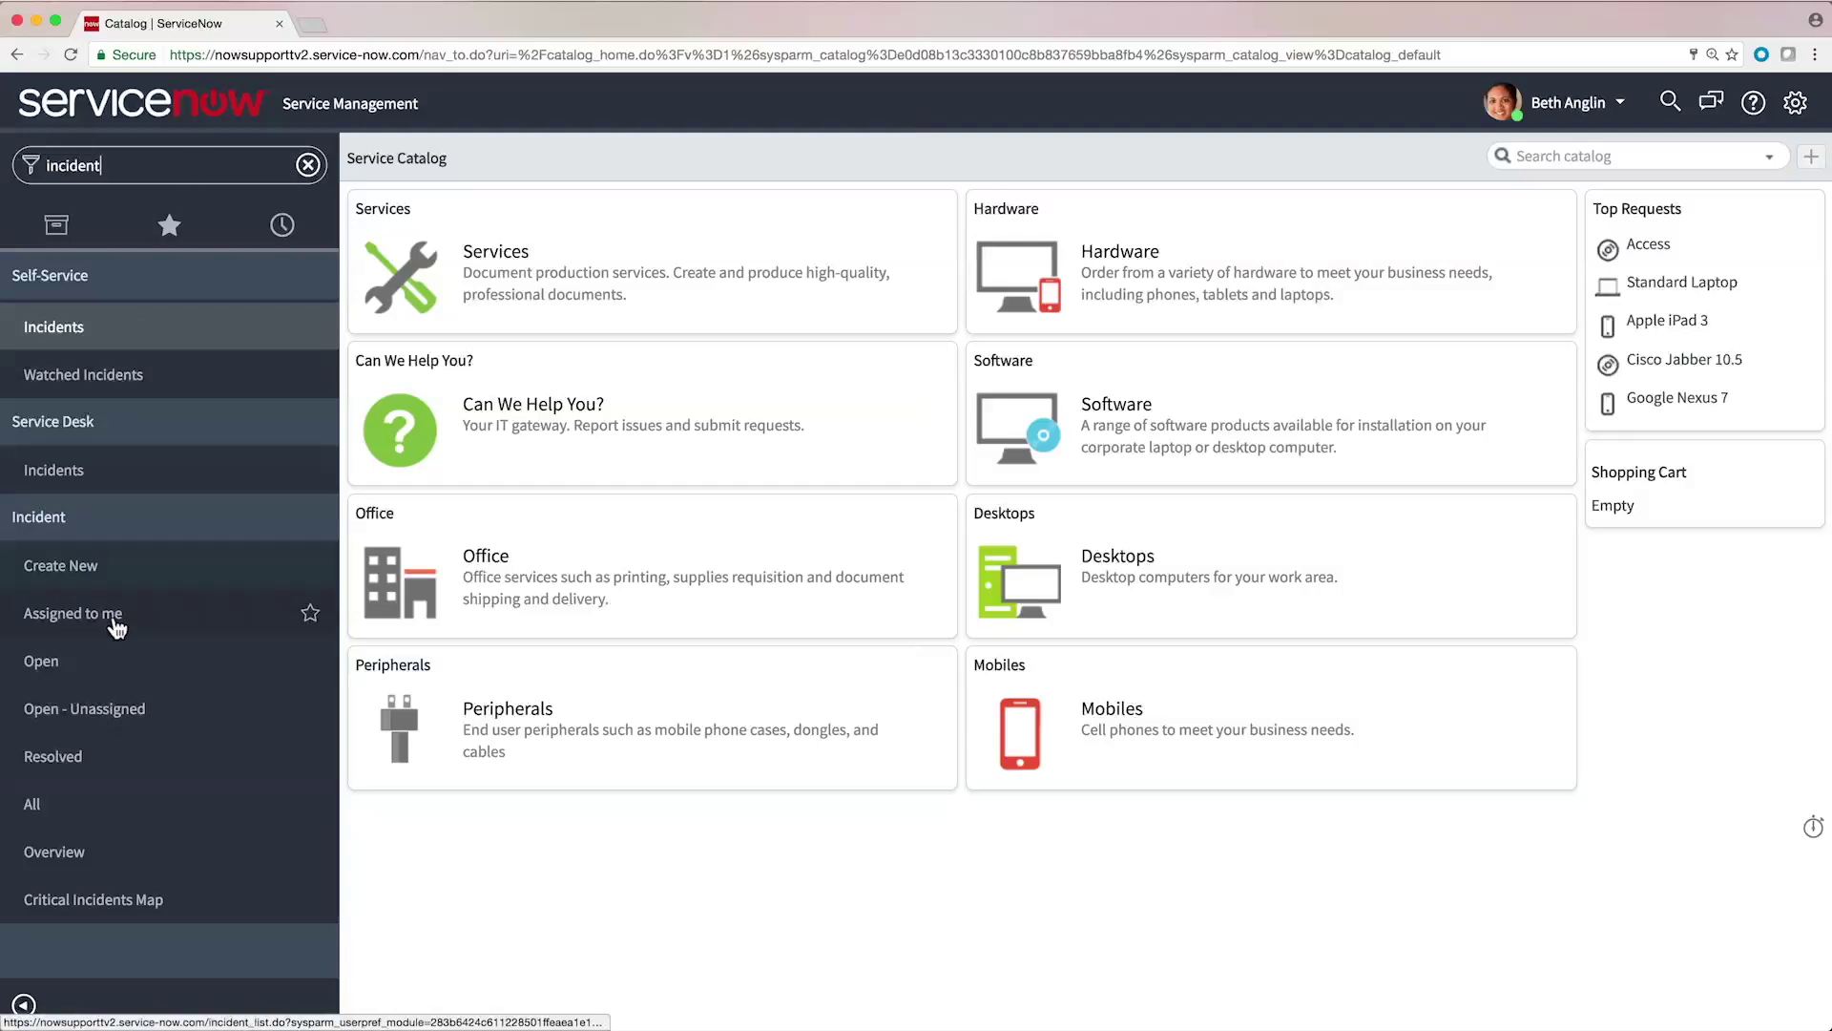
pyautogui.click(97, 820)
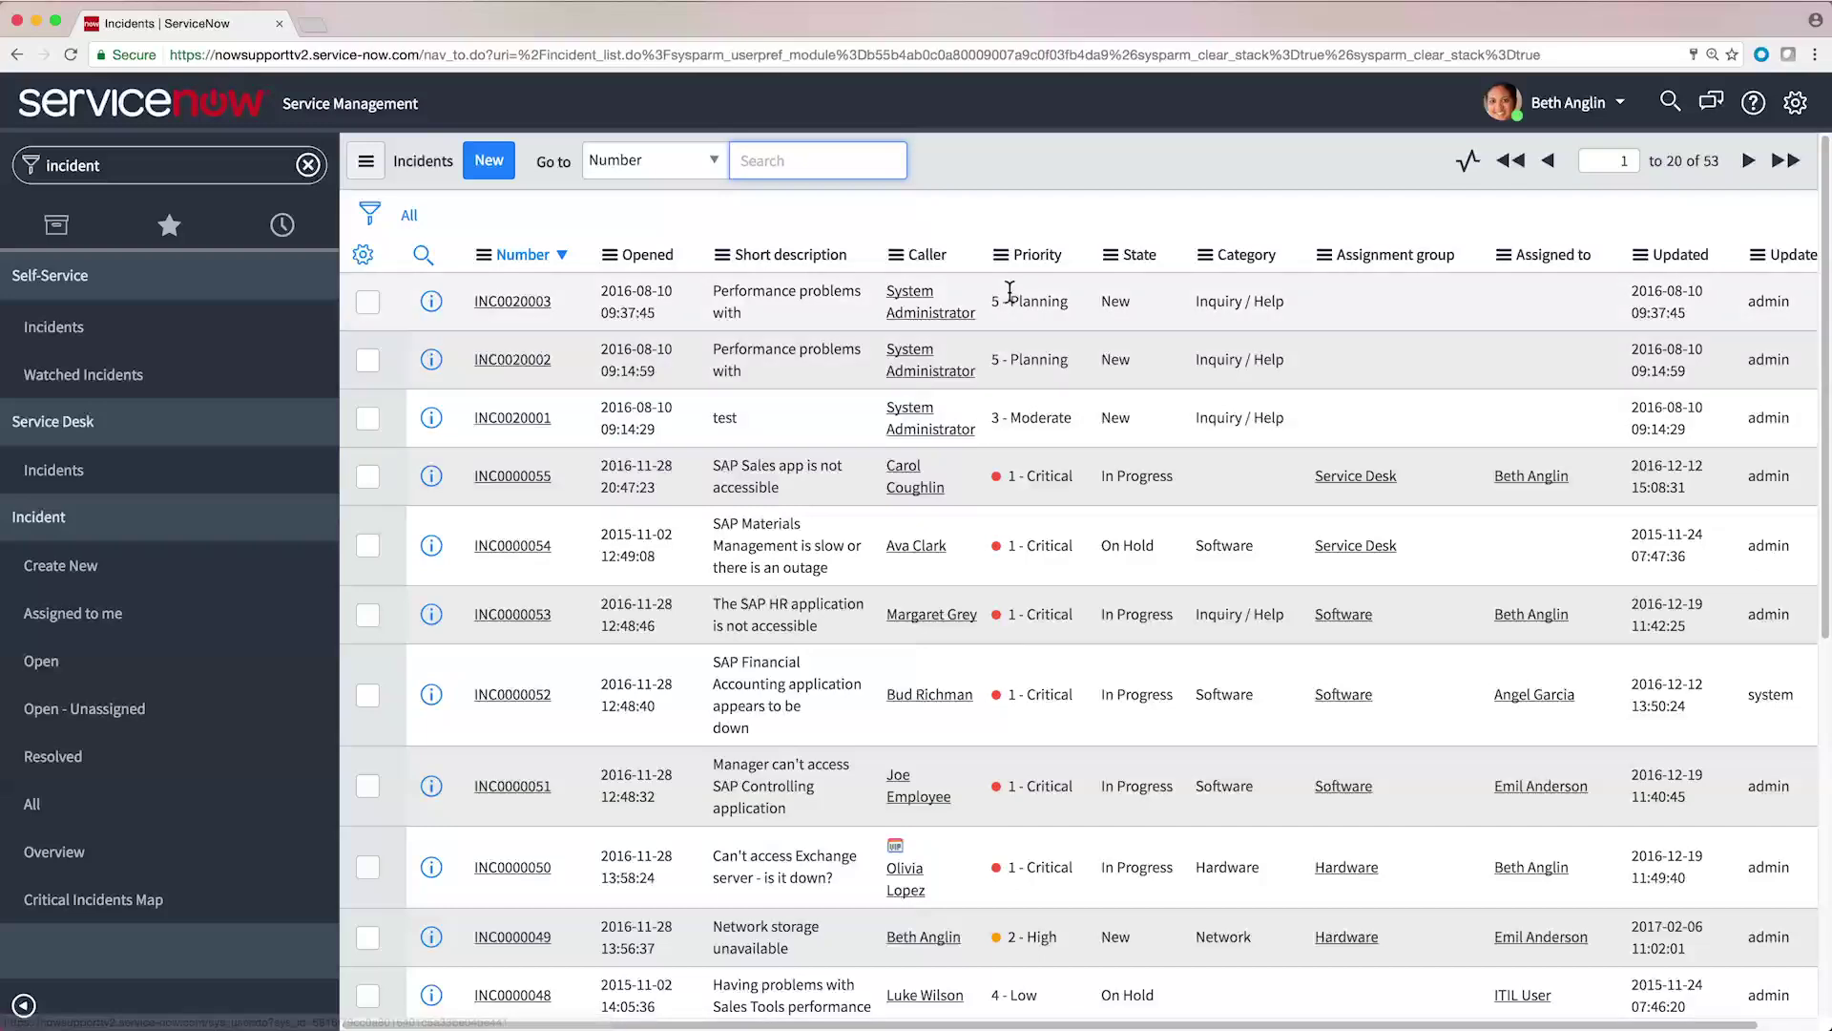
pyautogui.rightClick(1056, 263)
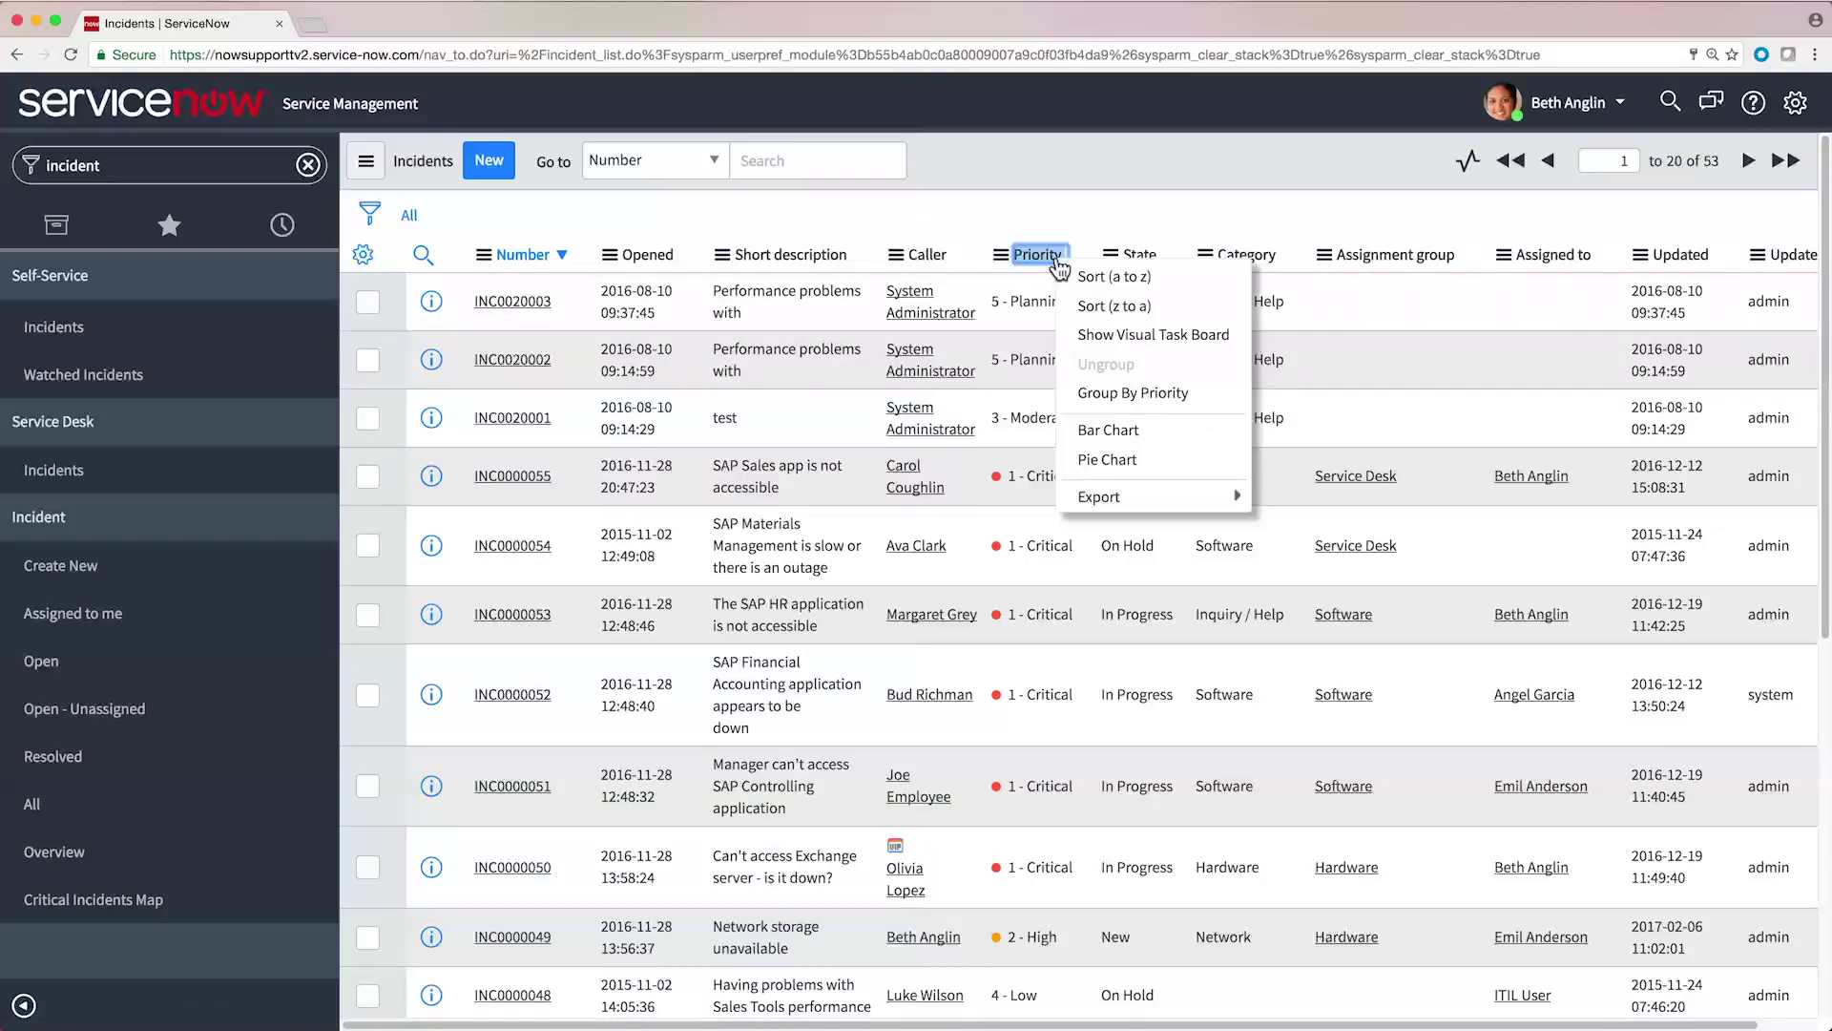
pyautogui.click(1176, 460)
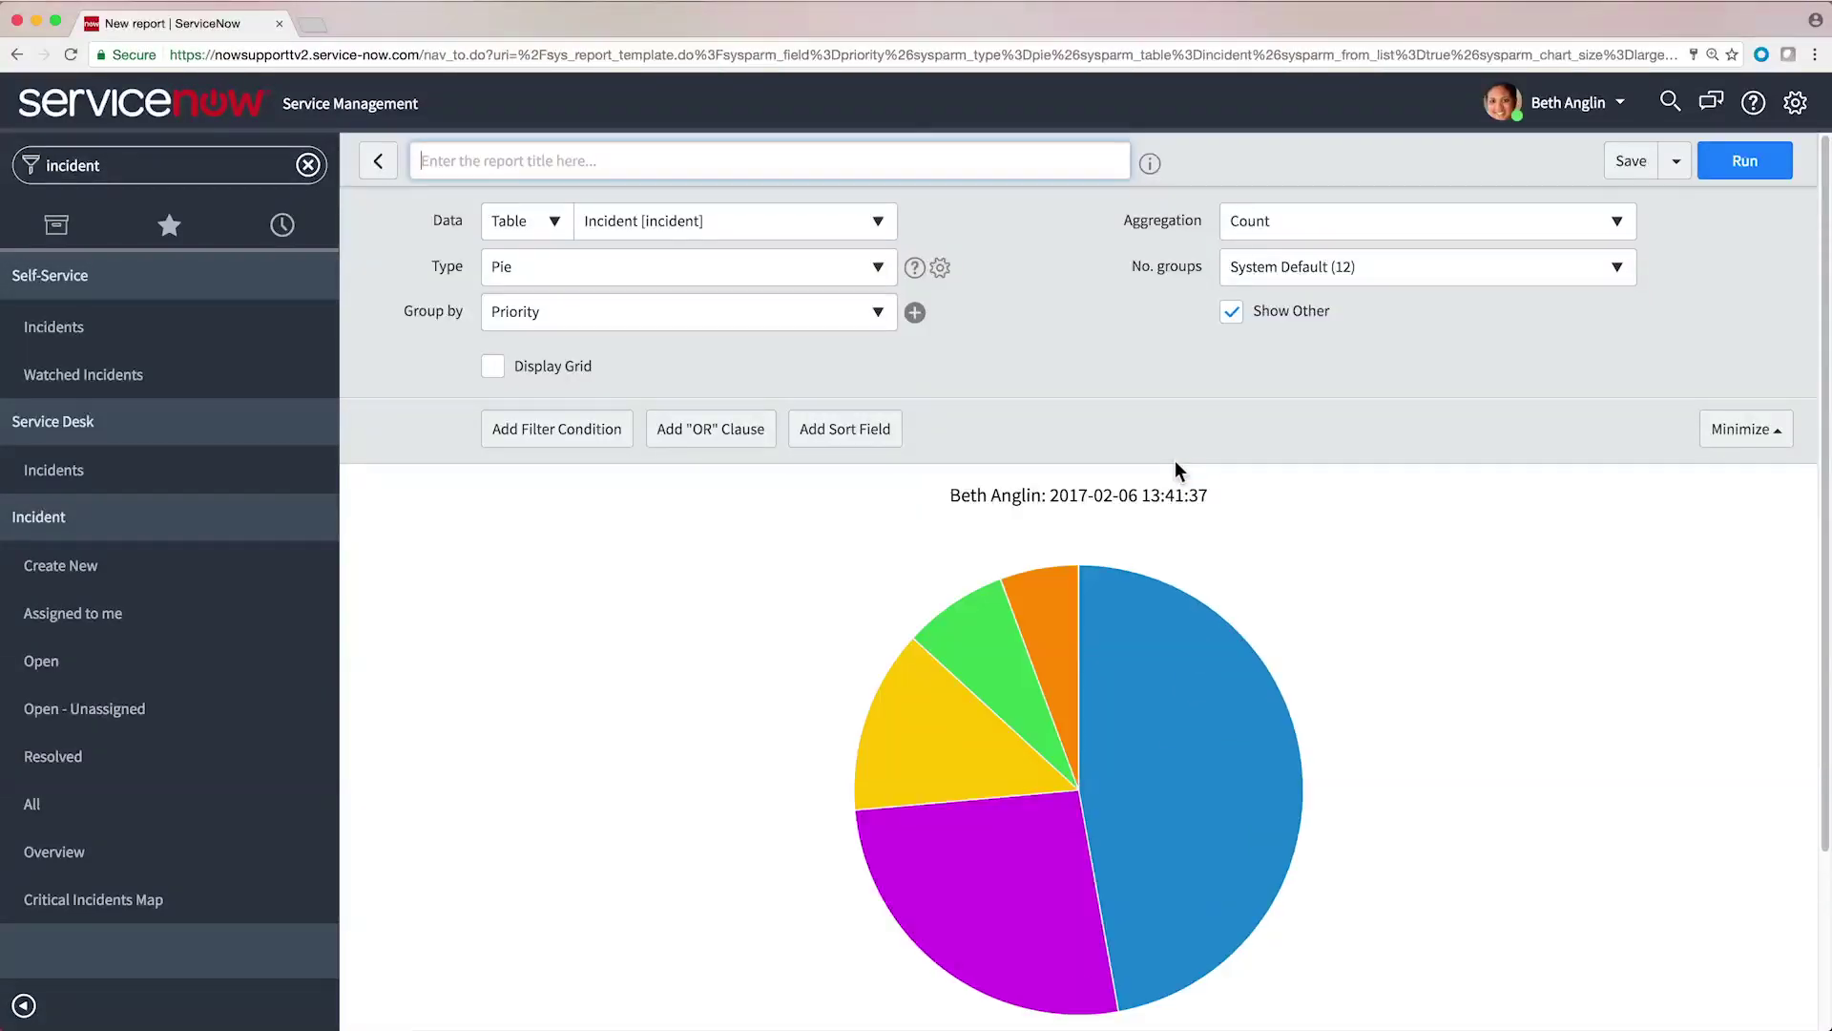
pyautogui.doubleClick(146, 156)
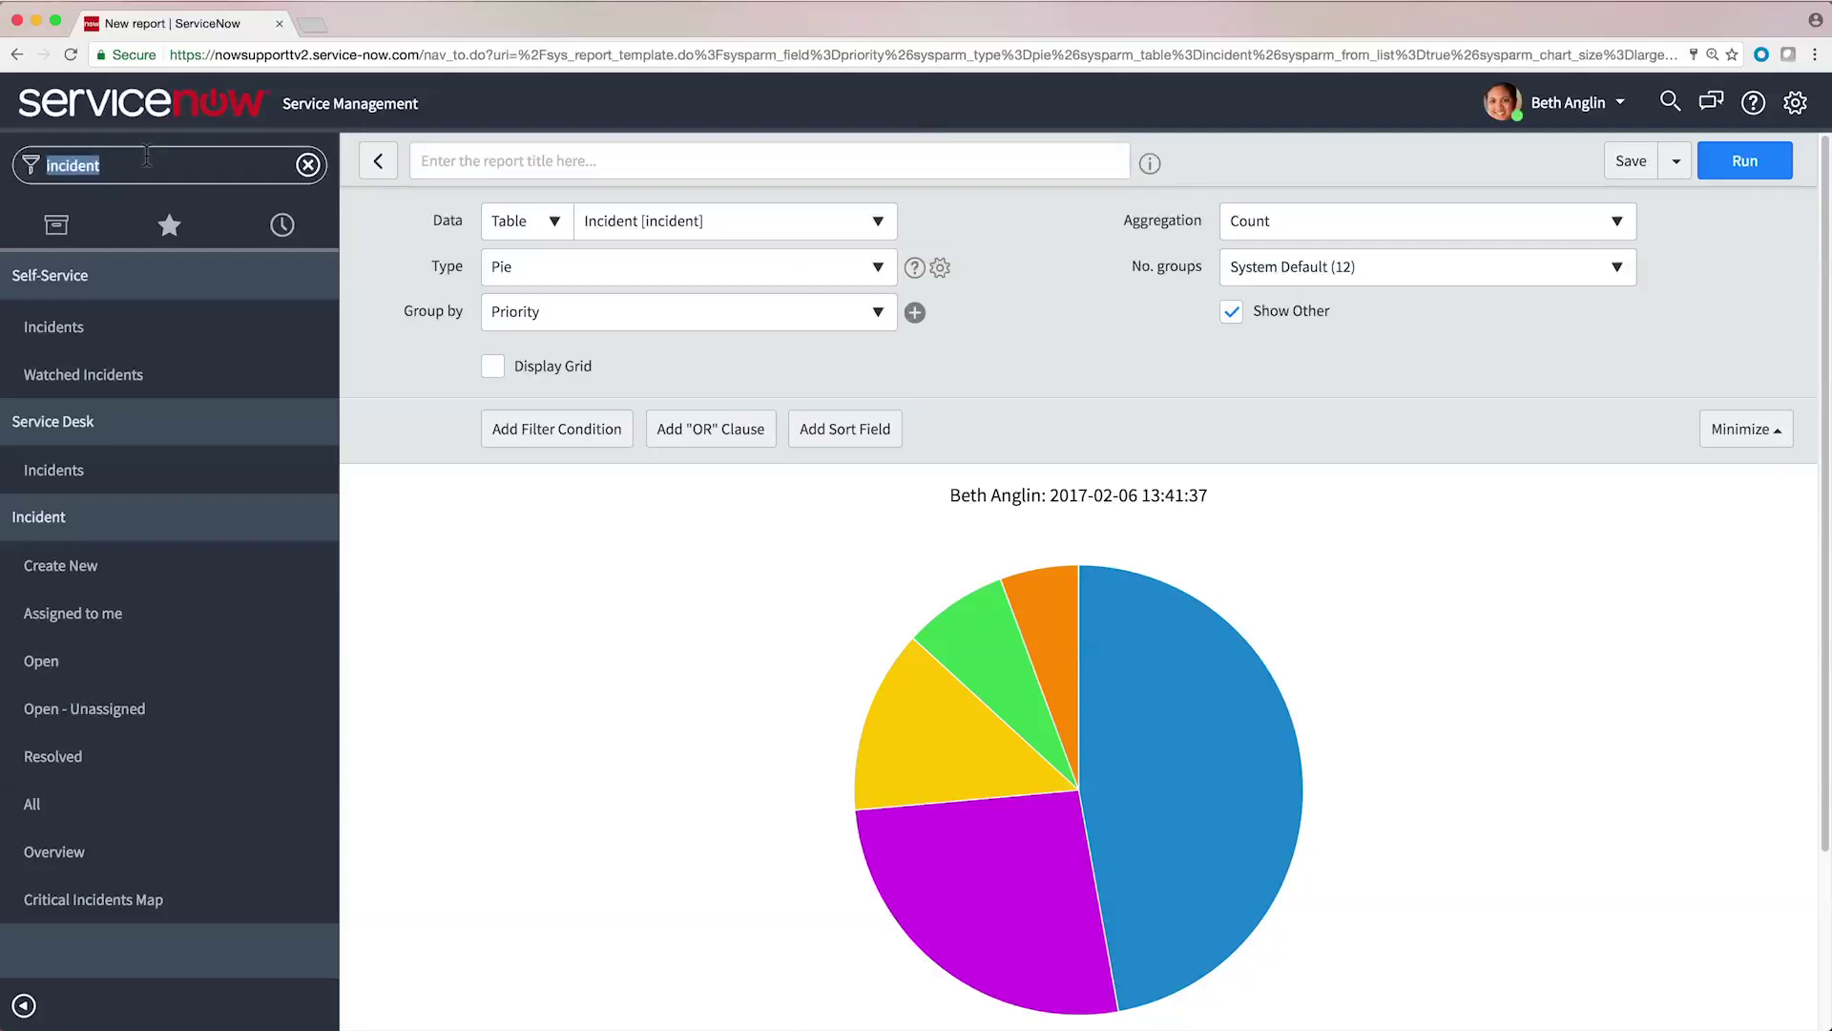
# Run a Business Service report grouped by Business criticality, then start a new scheduled report email.
pyautogui.write('reports')
pyautogui.click(108, 658)
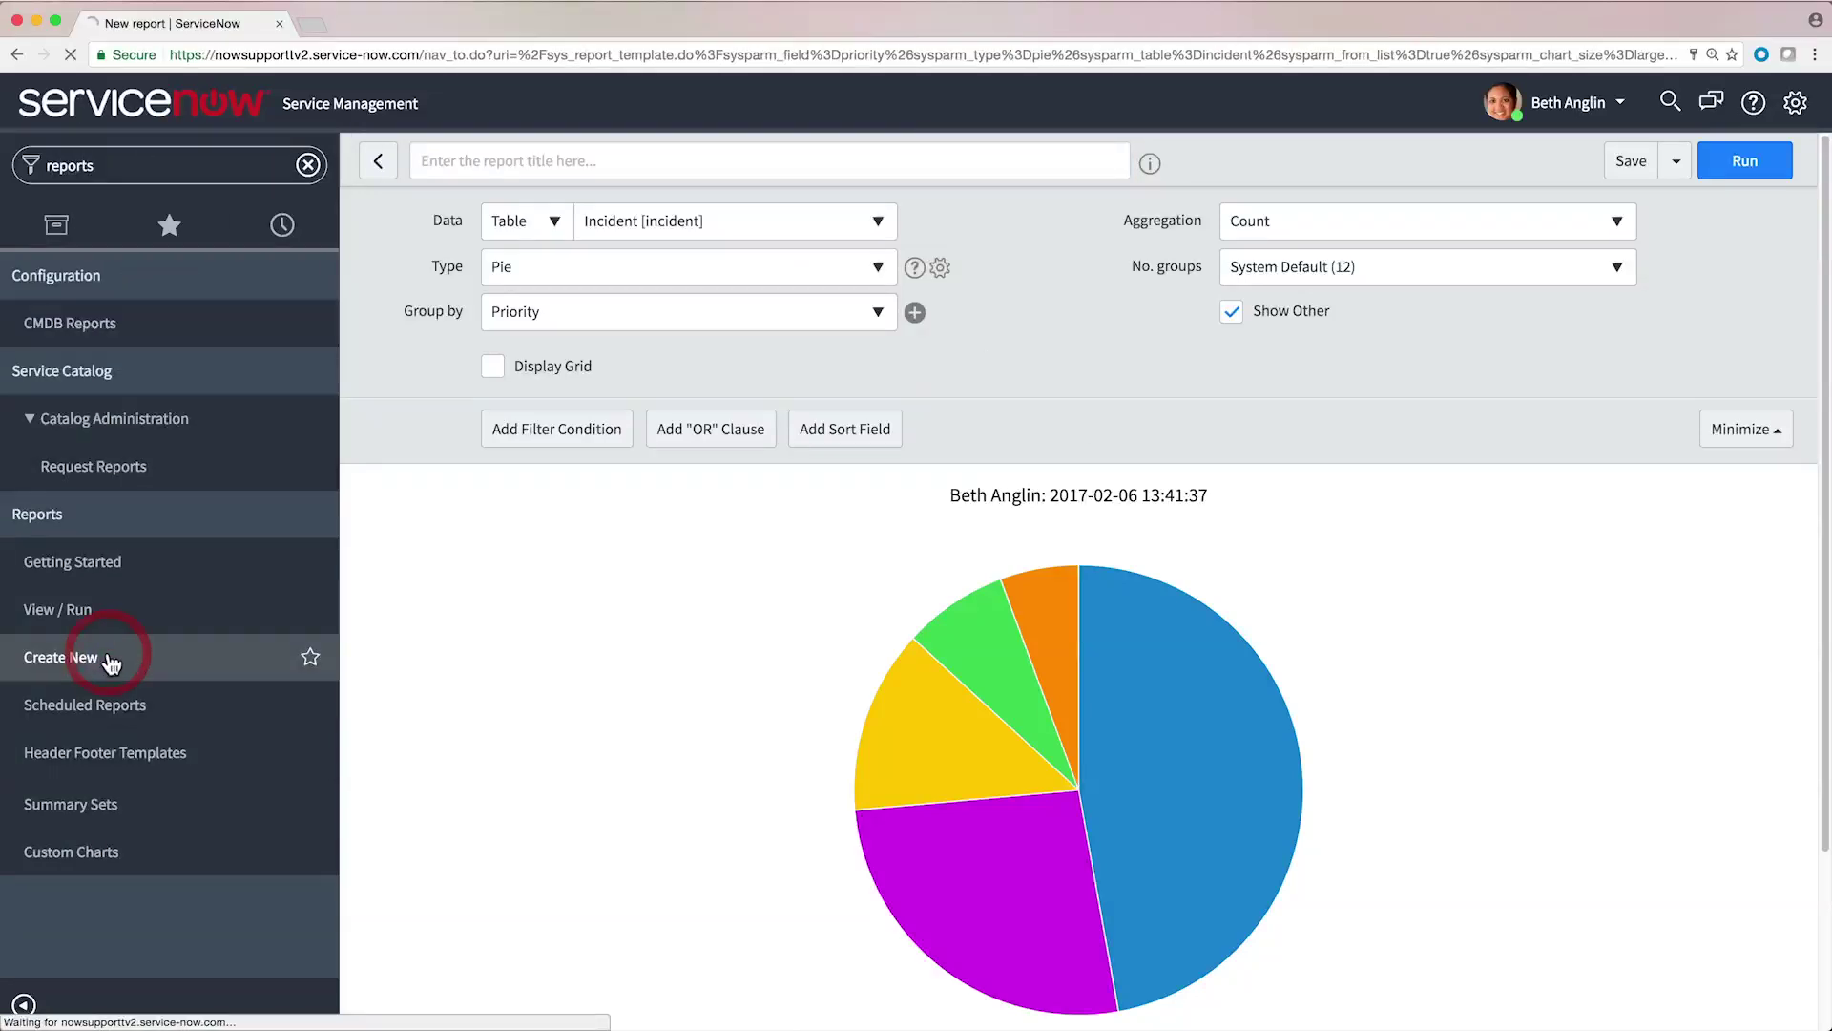
pyautogui.click(879, 223)
pyautogui.write('business ser')
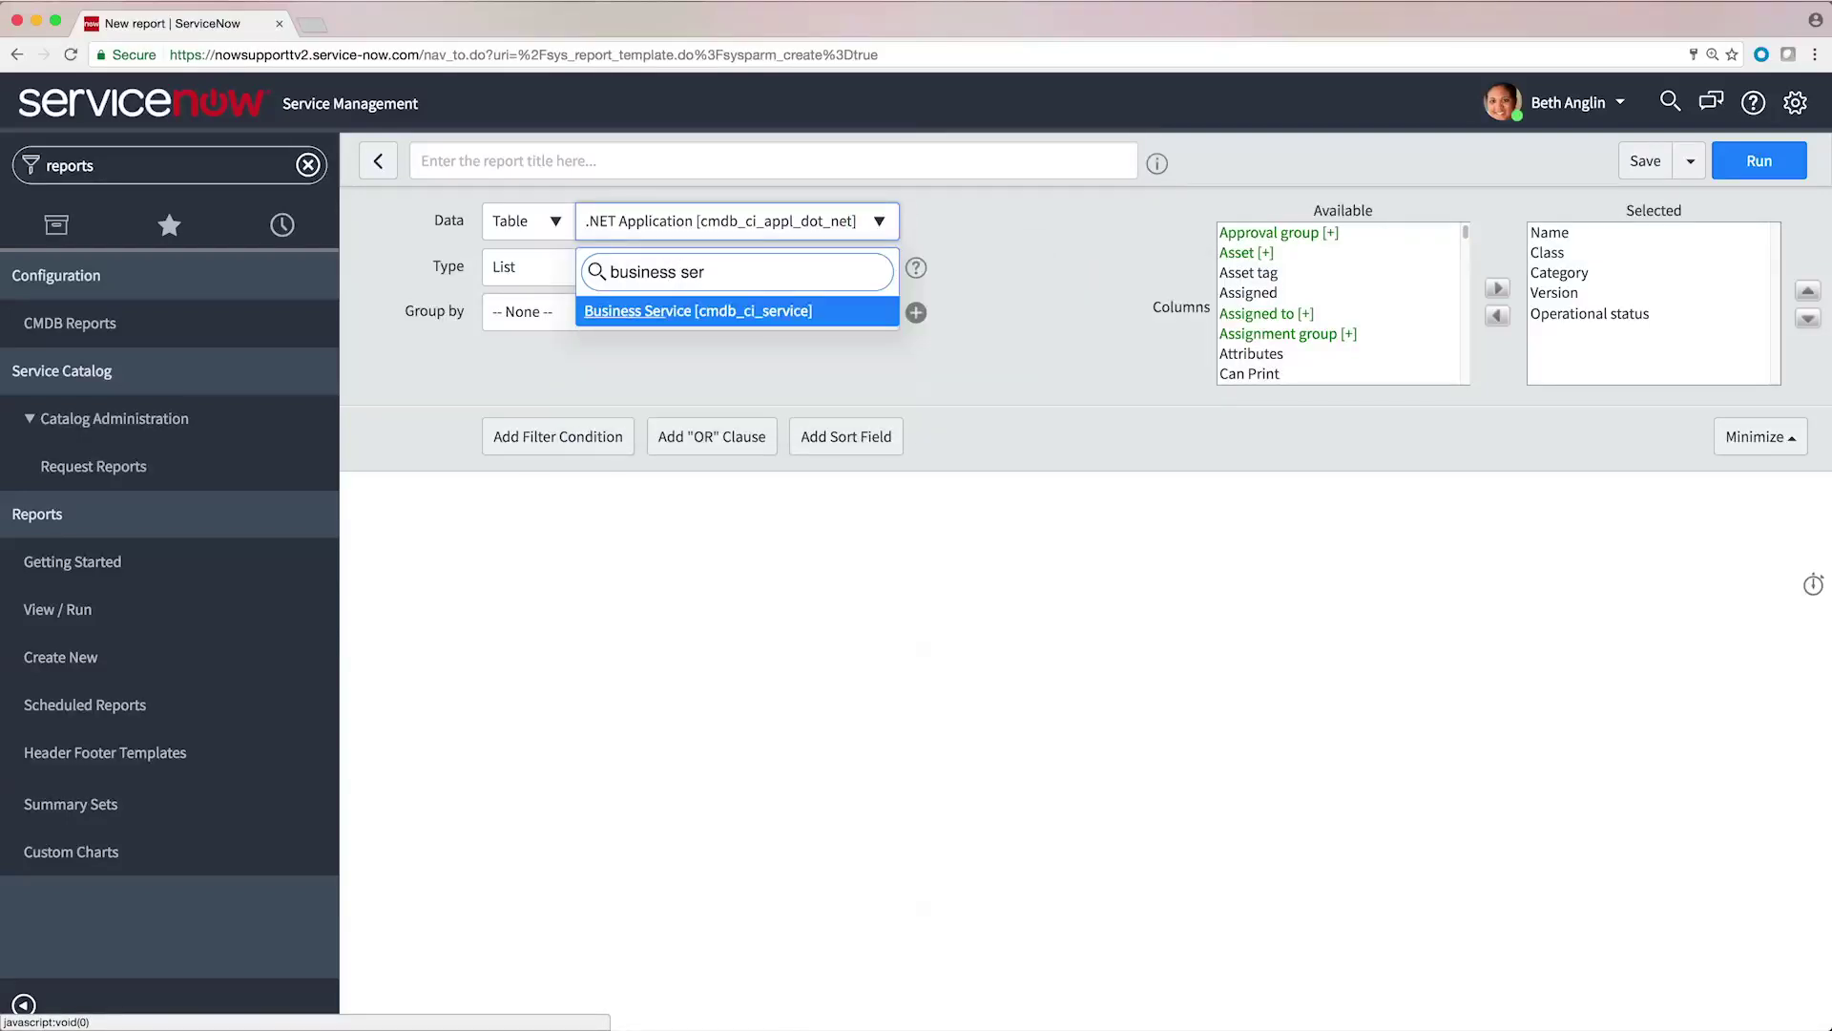
pyautogui.click(827, 318)
pyautogui.click(877, 312)
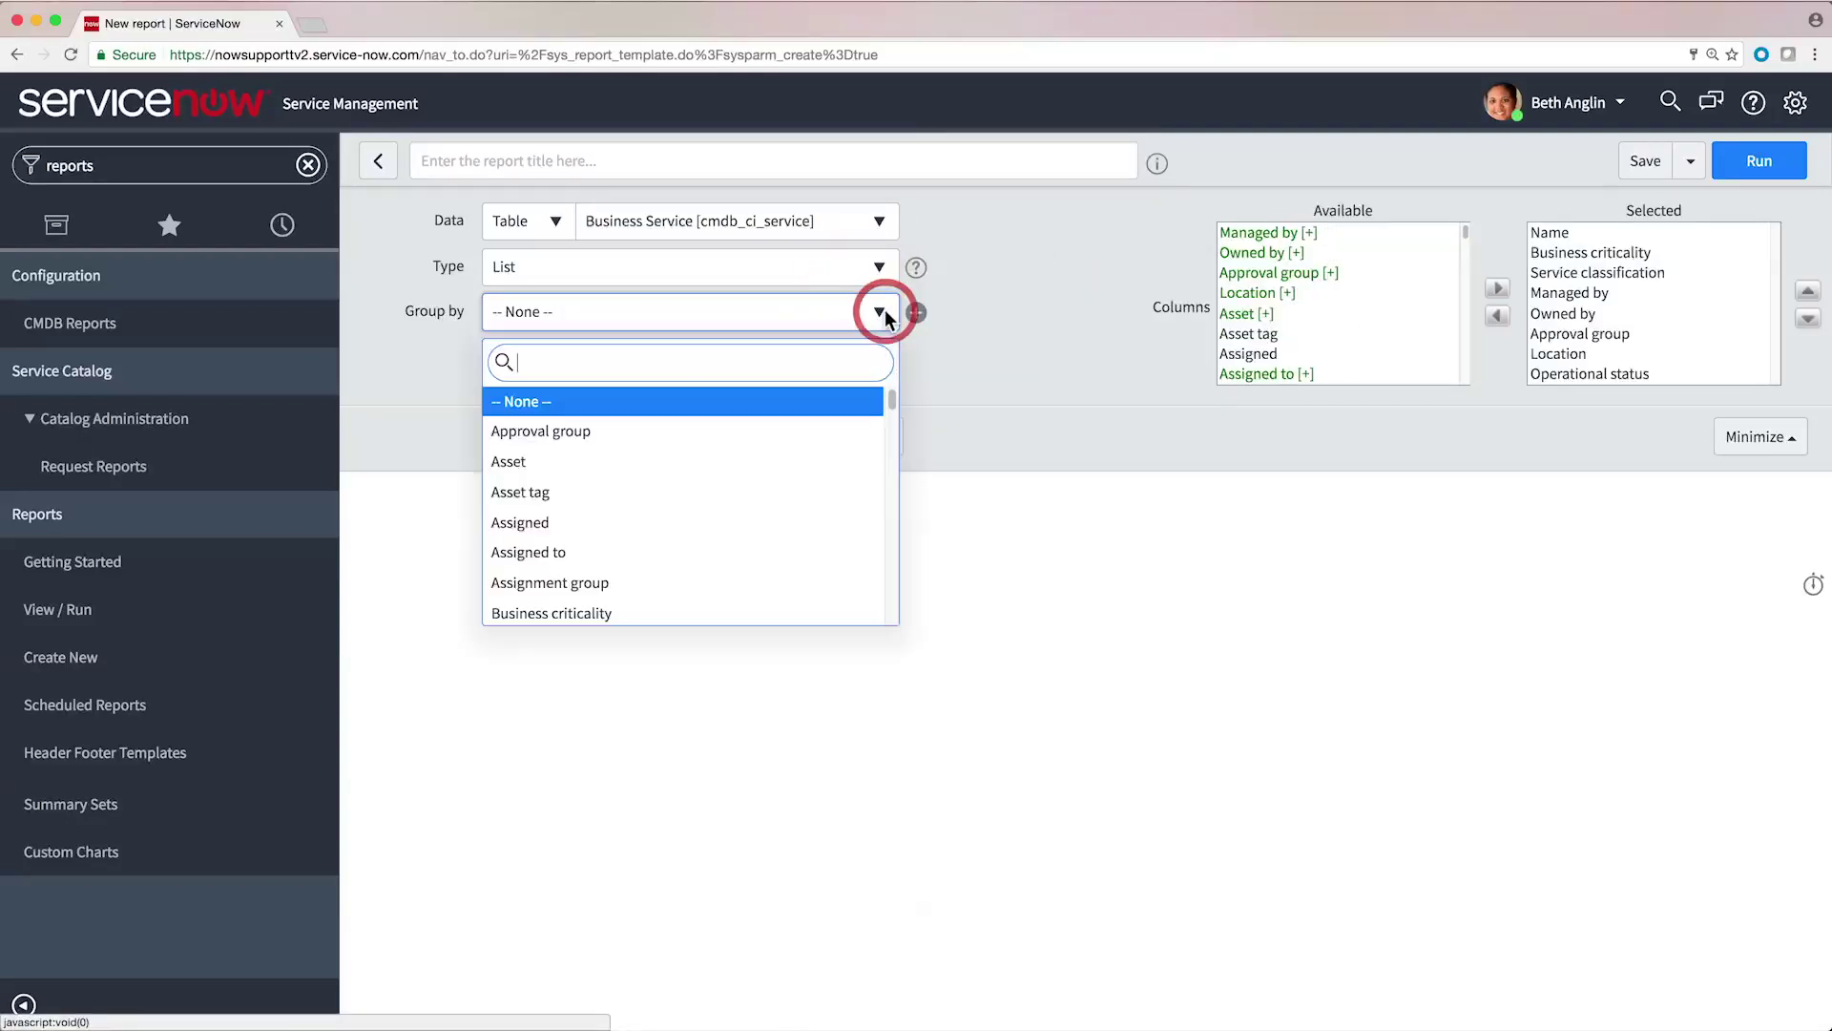
pyautogui.click(792, 615)
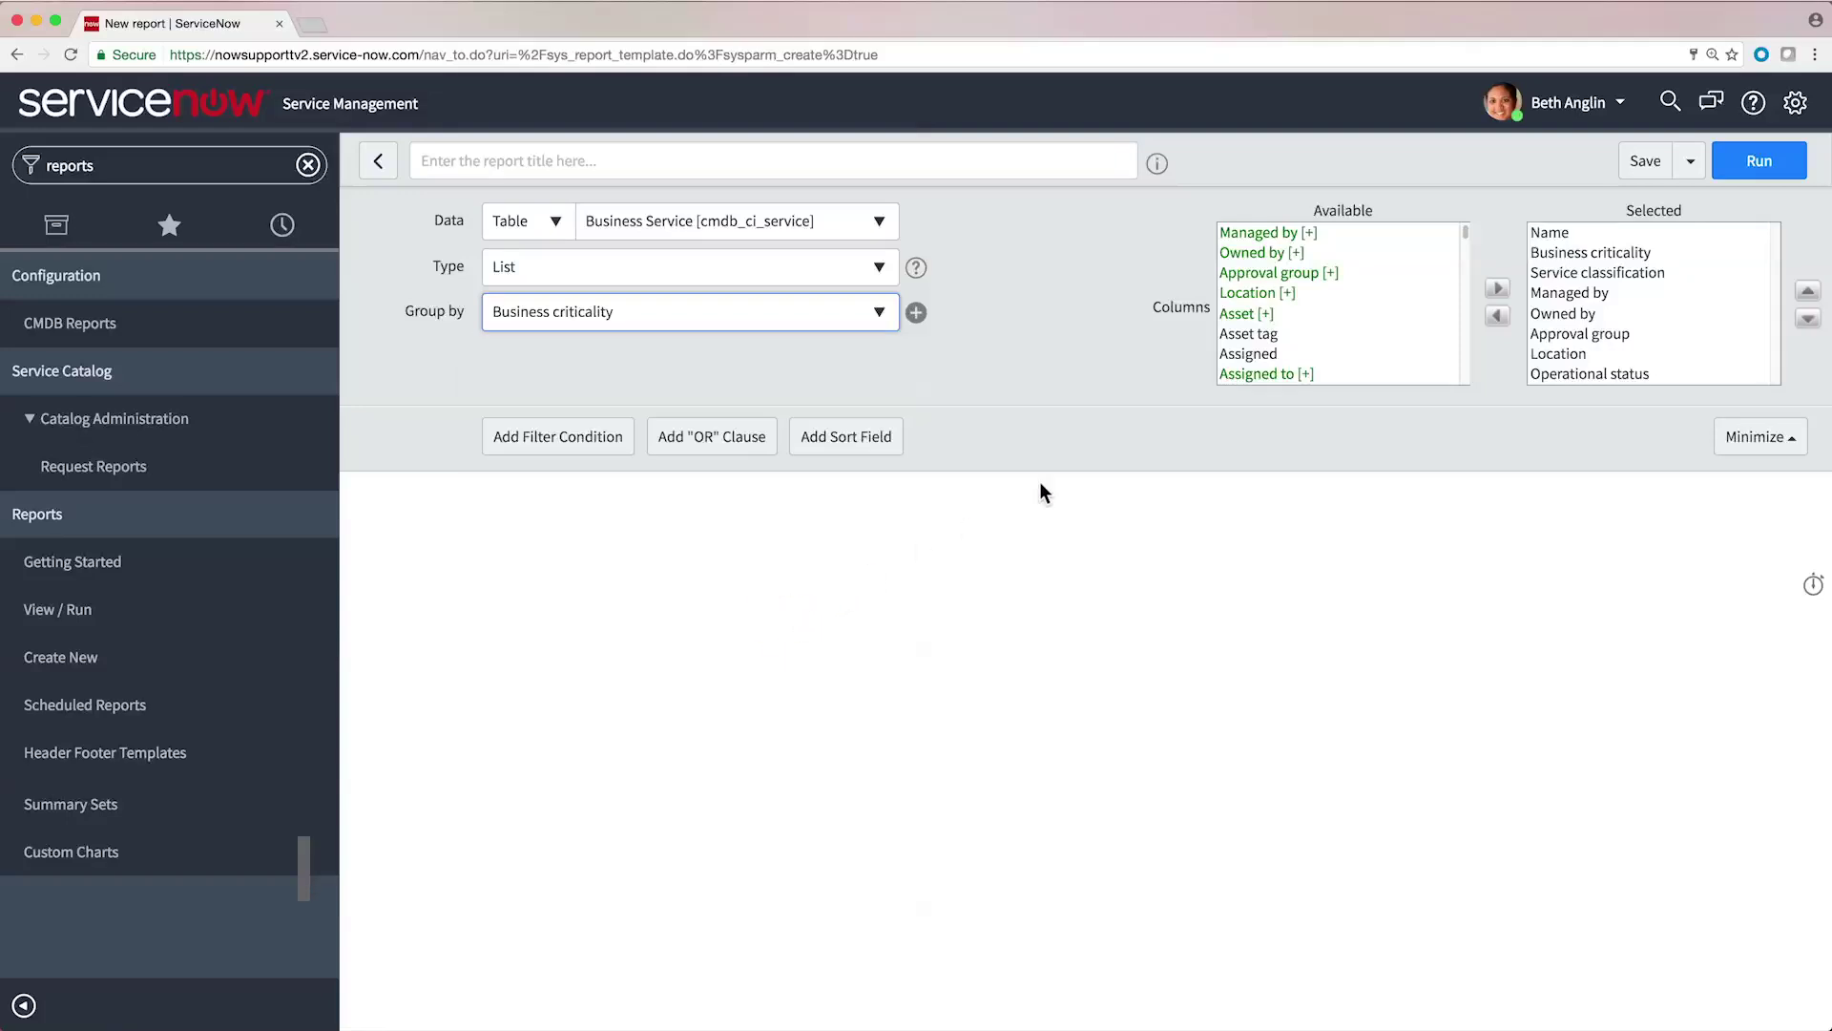
pyautogui.click(1766, 177)
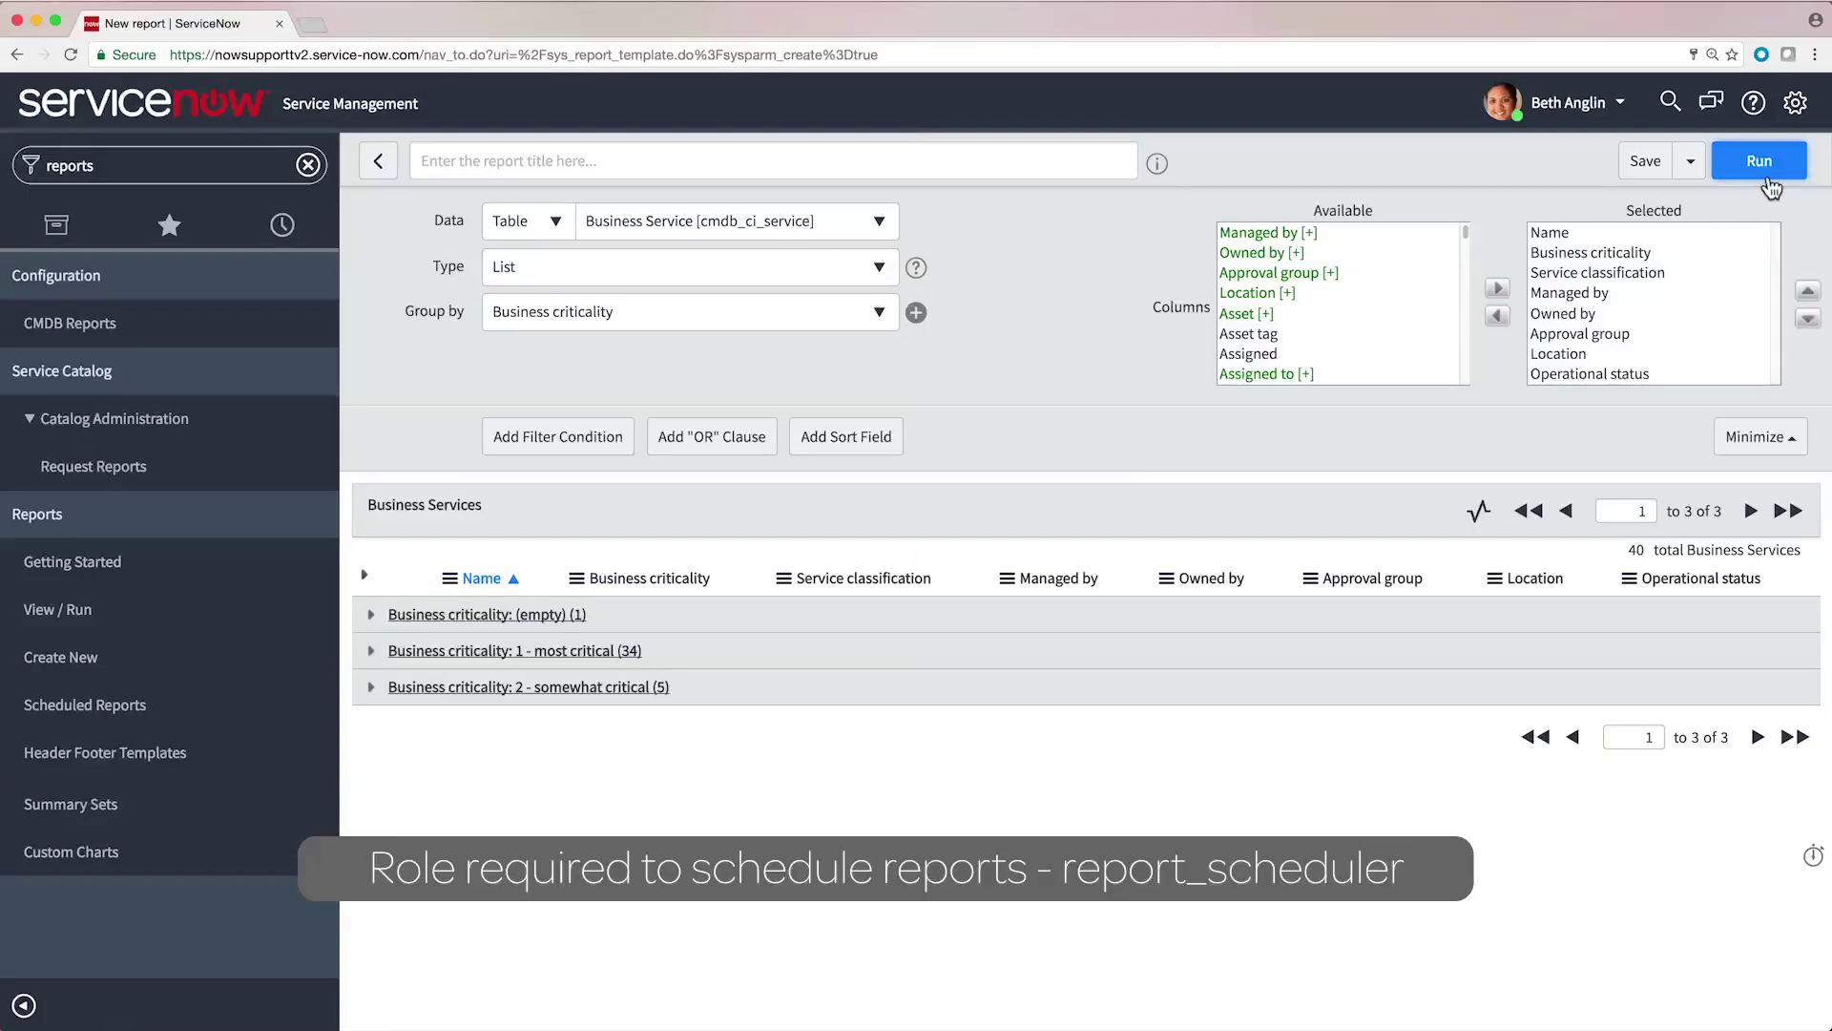
pyautogui.click(144, 708)
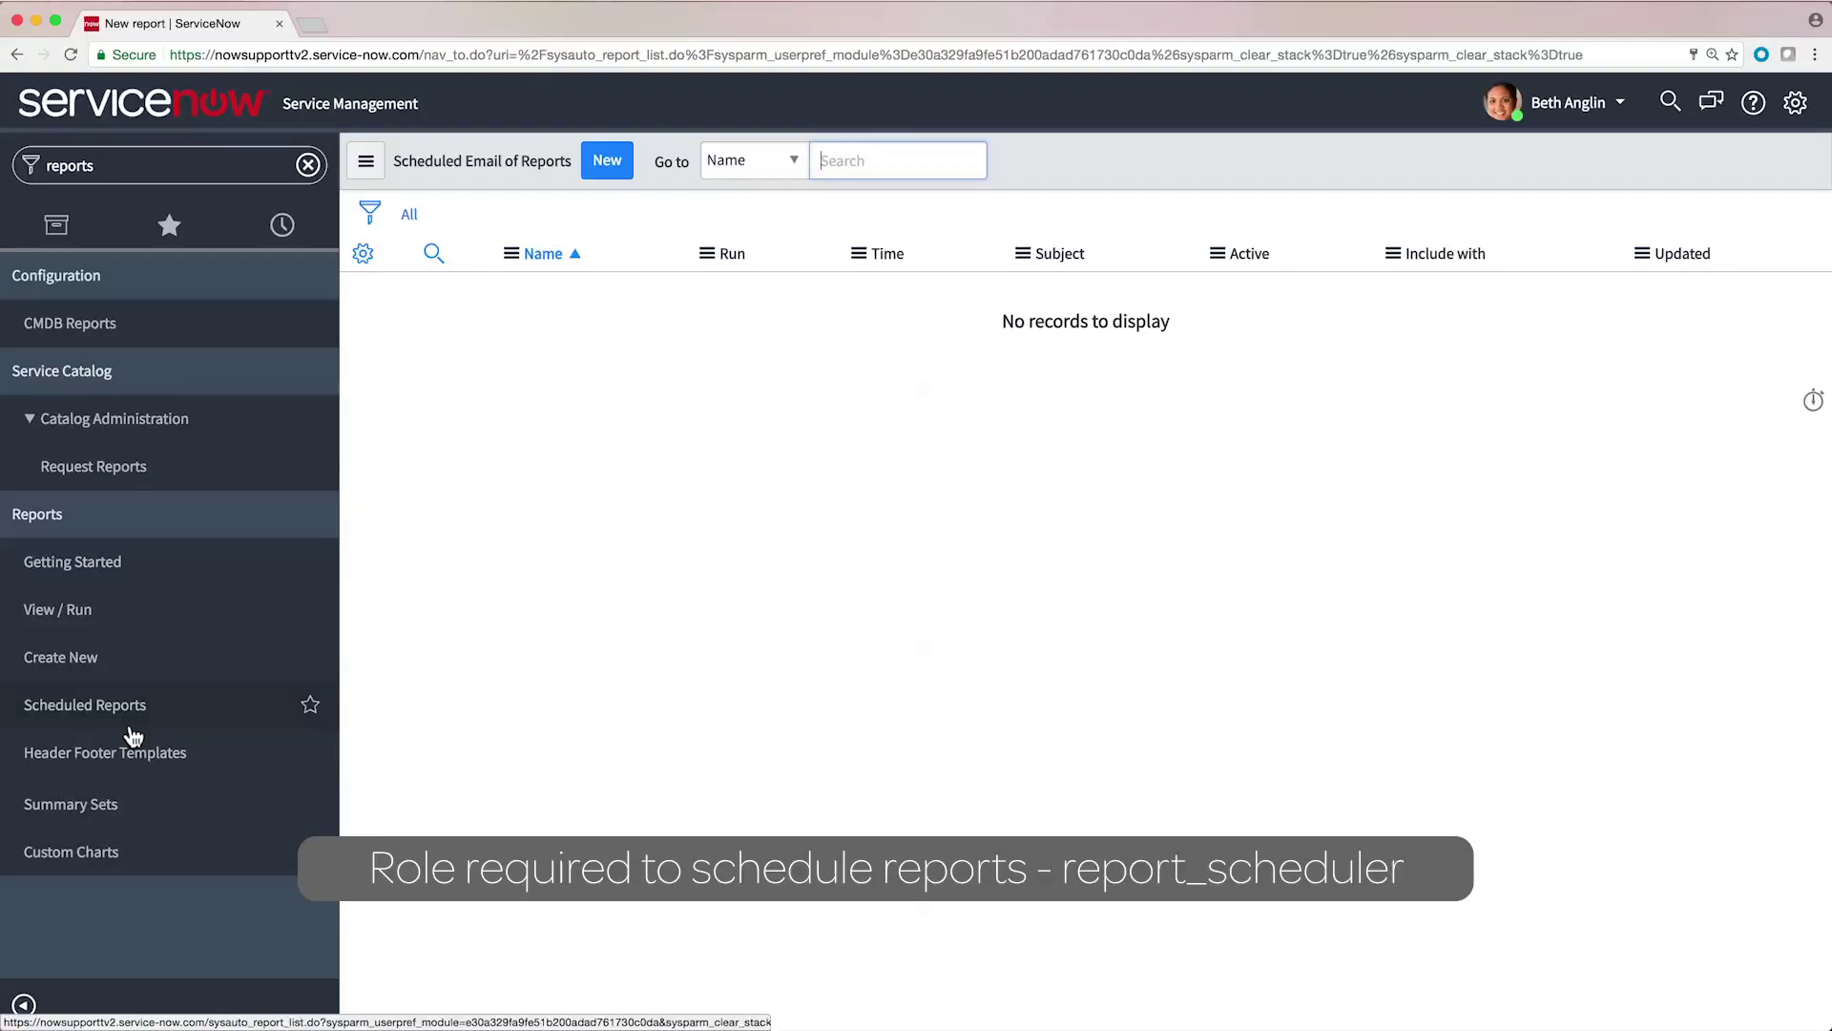
pyautogui.click(616, 172)
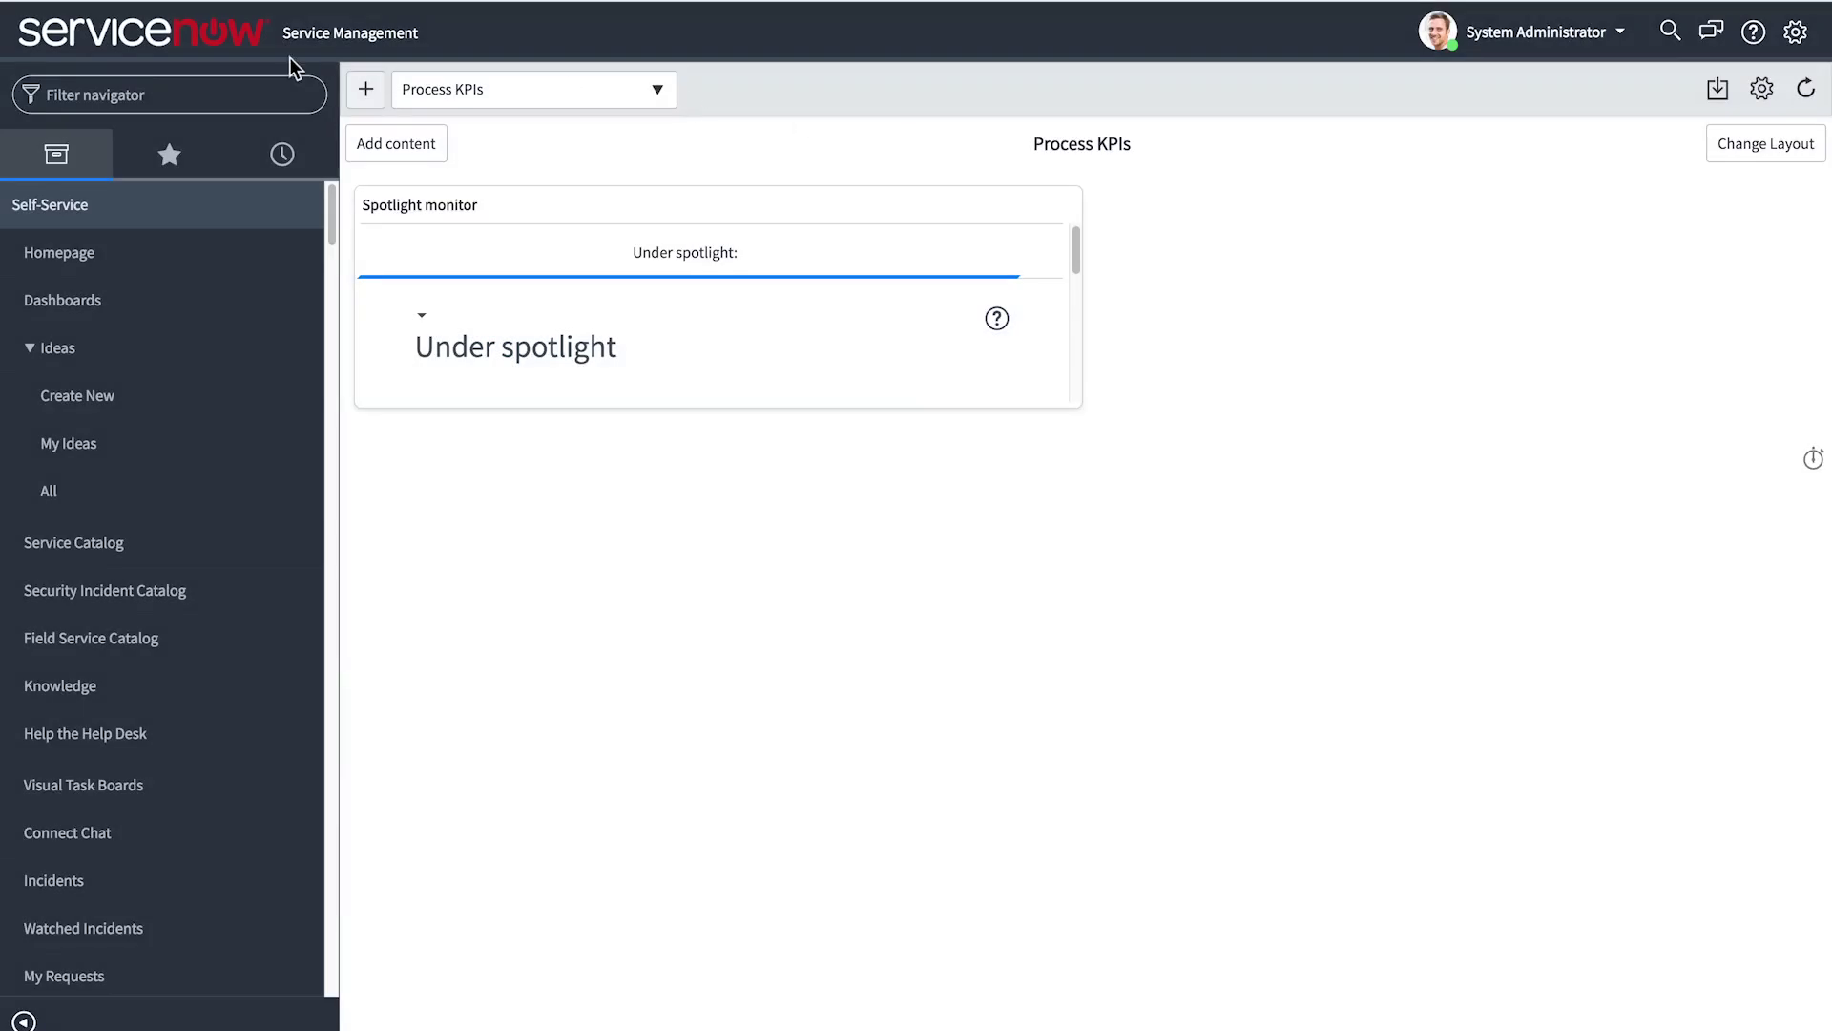
# On the IT Executive dashboard's Performance tab, drill into Planning-priority average age (8.77 d) and view its Breakdowns.
pyautogui.click(67, 91)
pyautogui.write('perform')
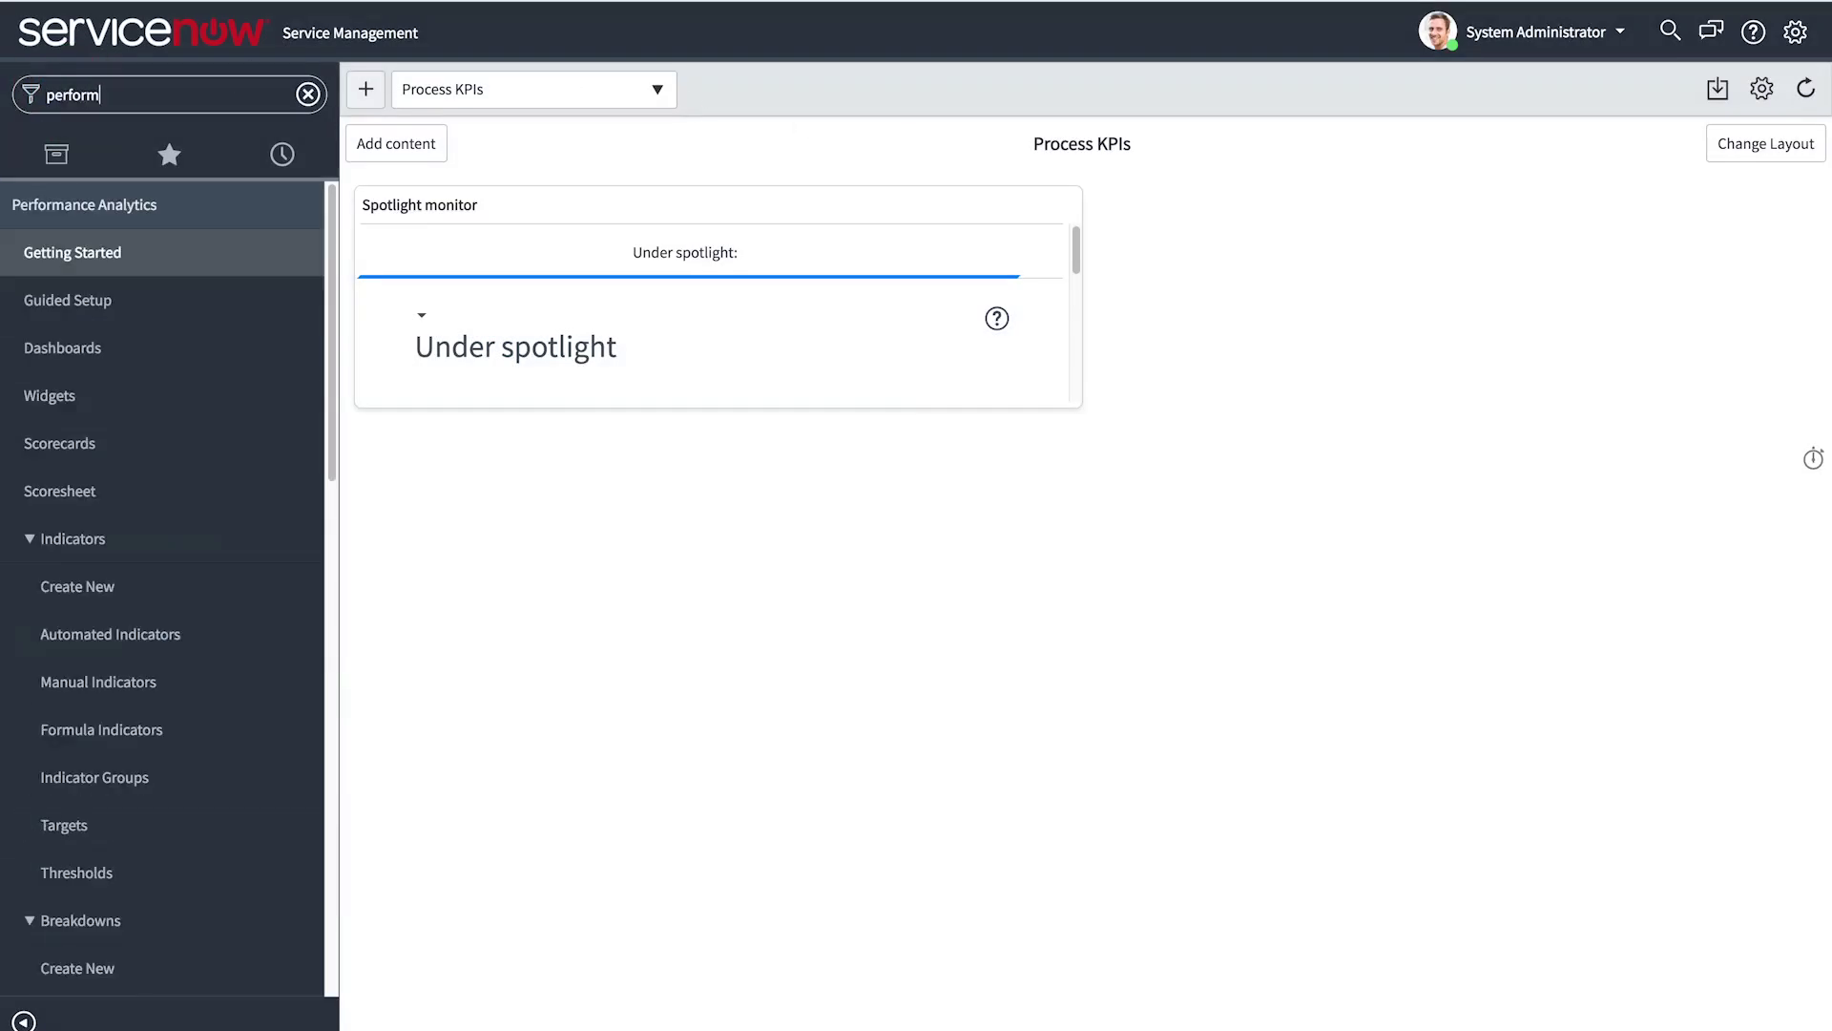
pyautogui.click(145, 372)
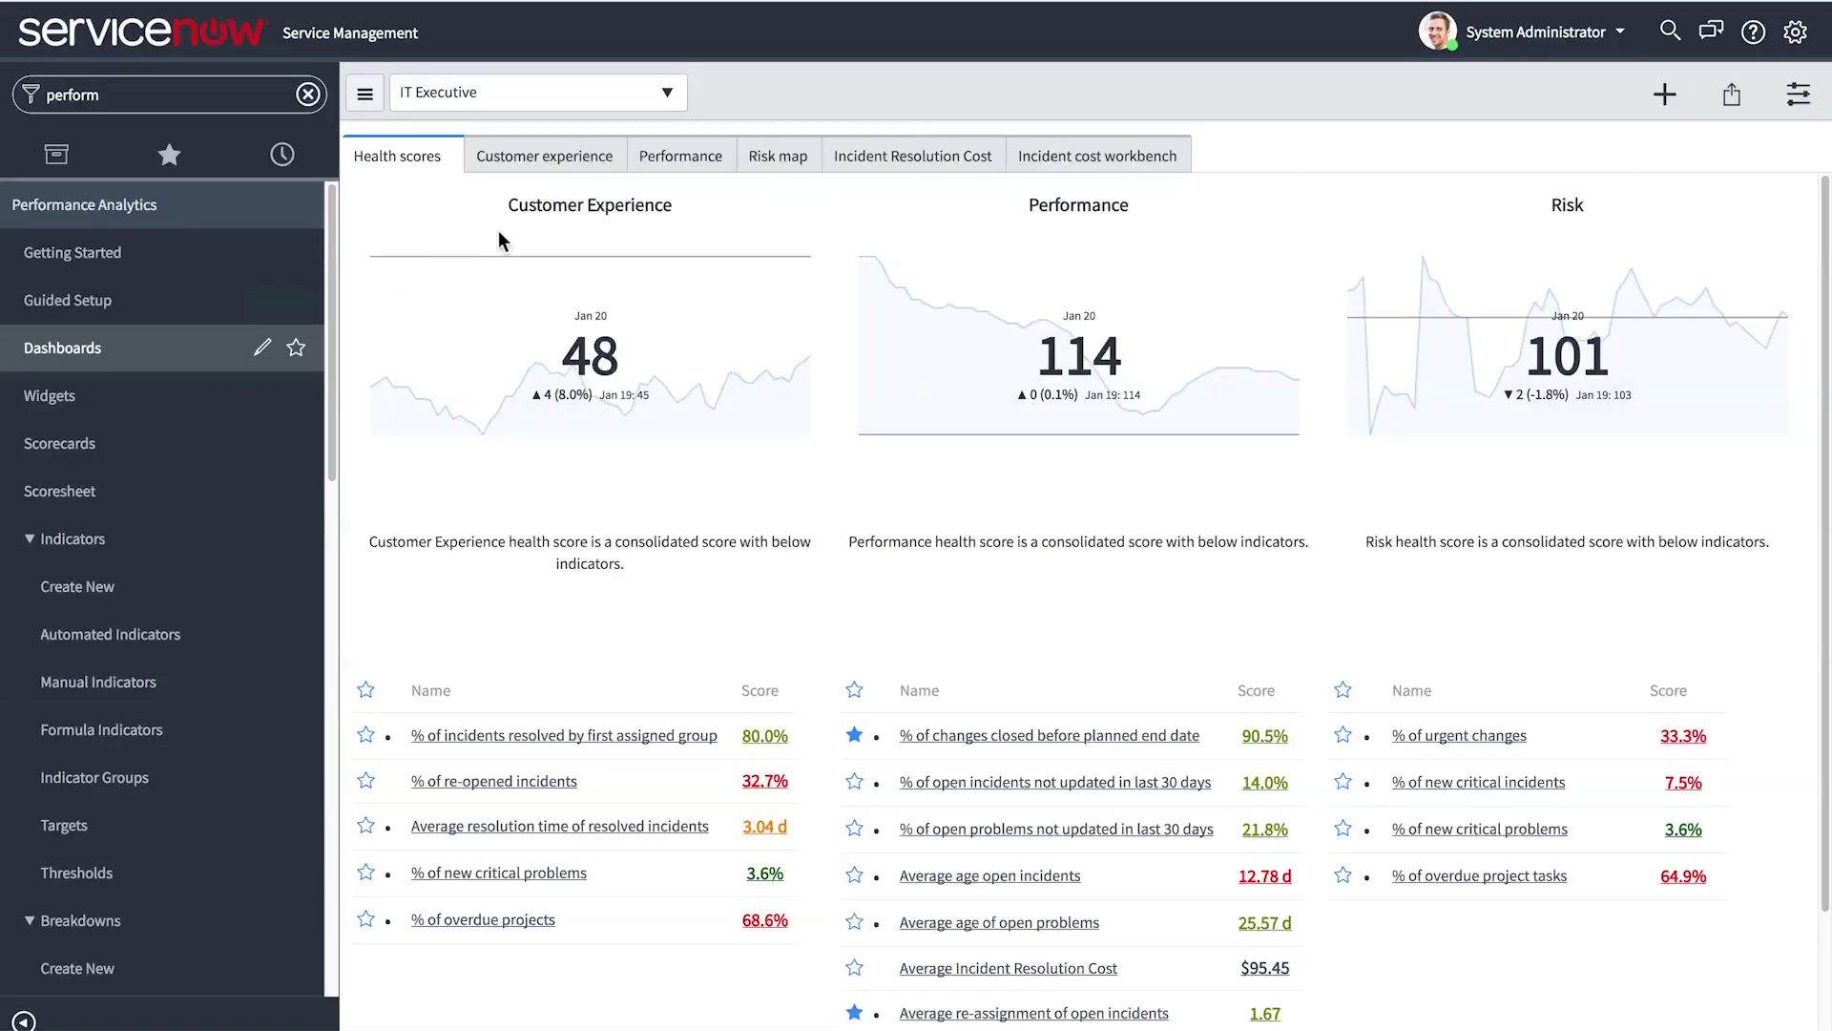
pyautogui.click(697, 161)
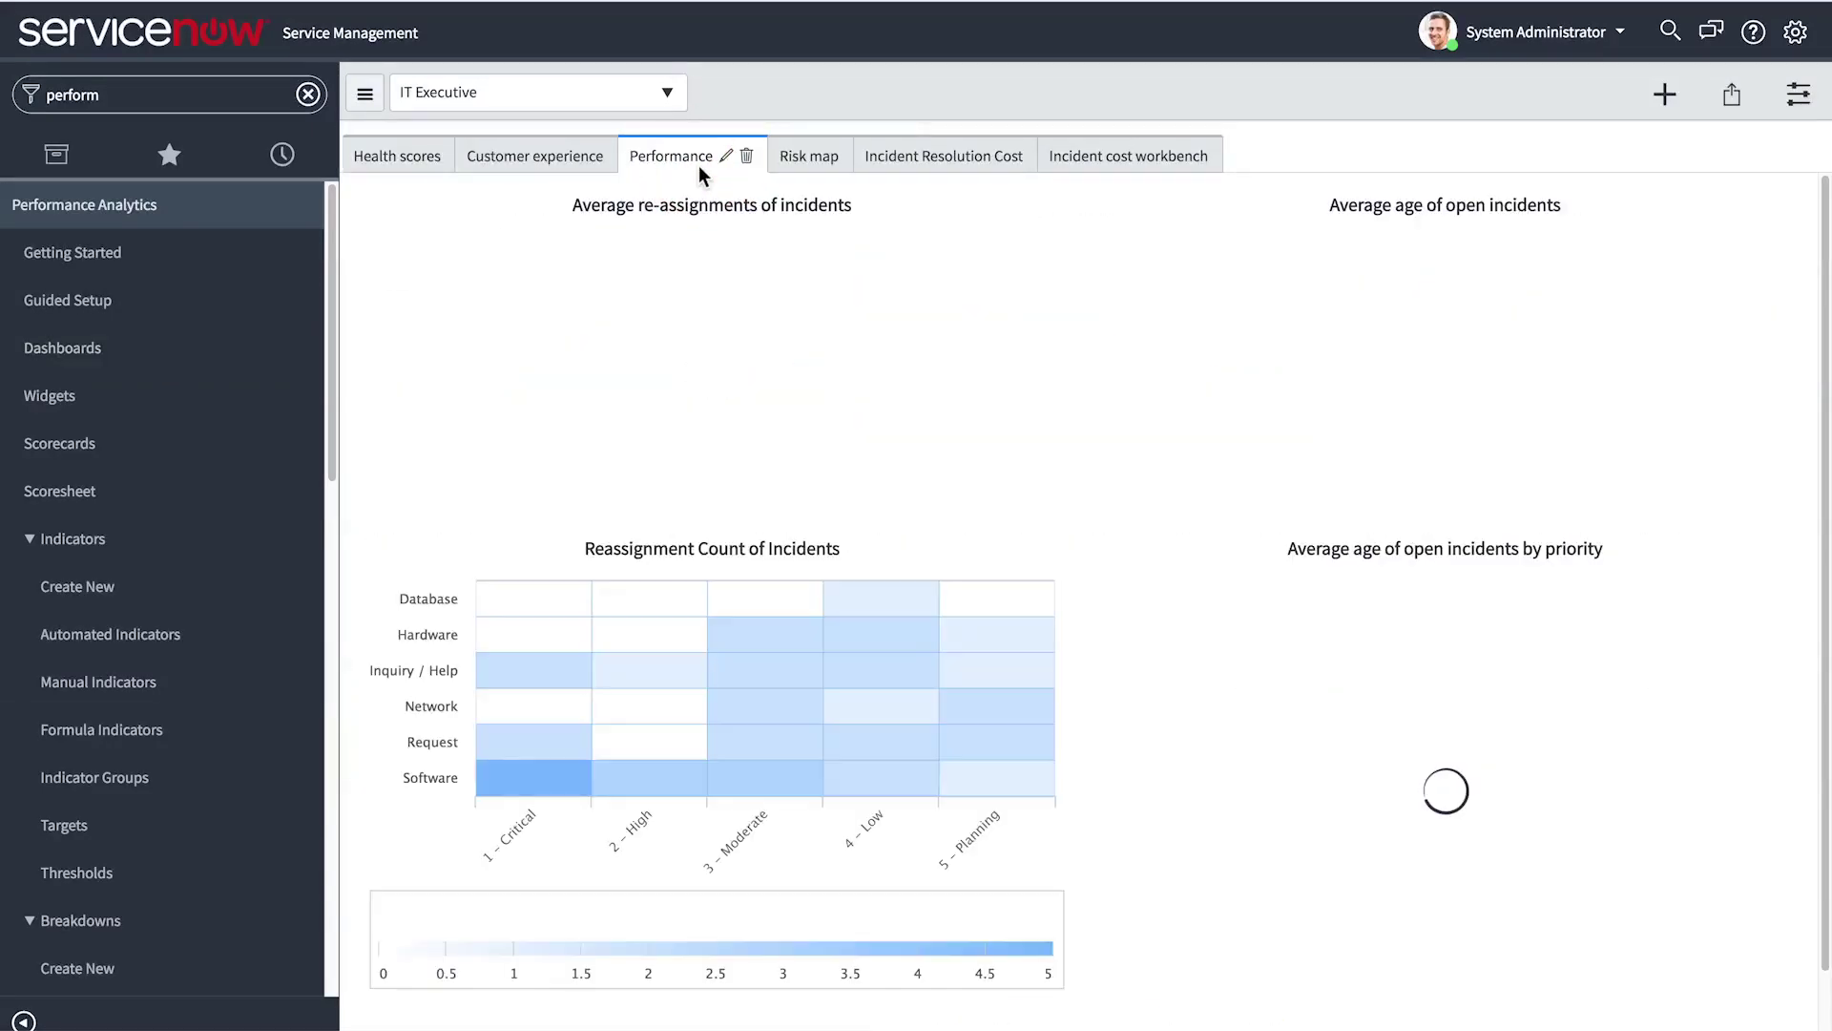
pyautogui.moveTo(1340, 645)
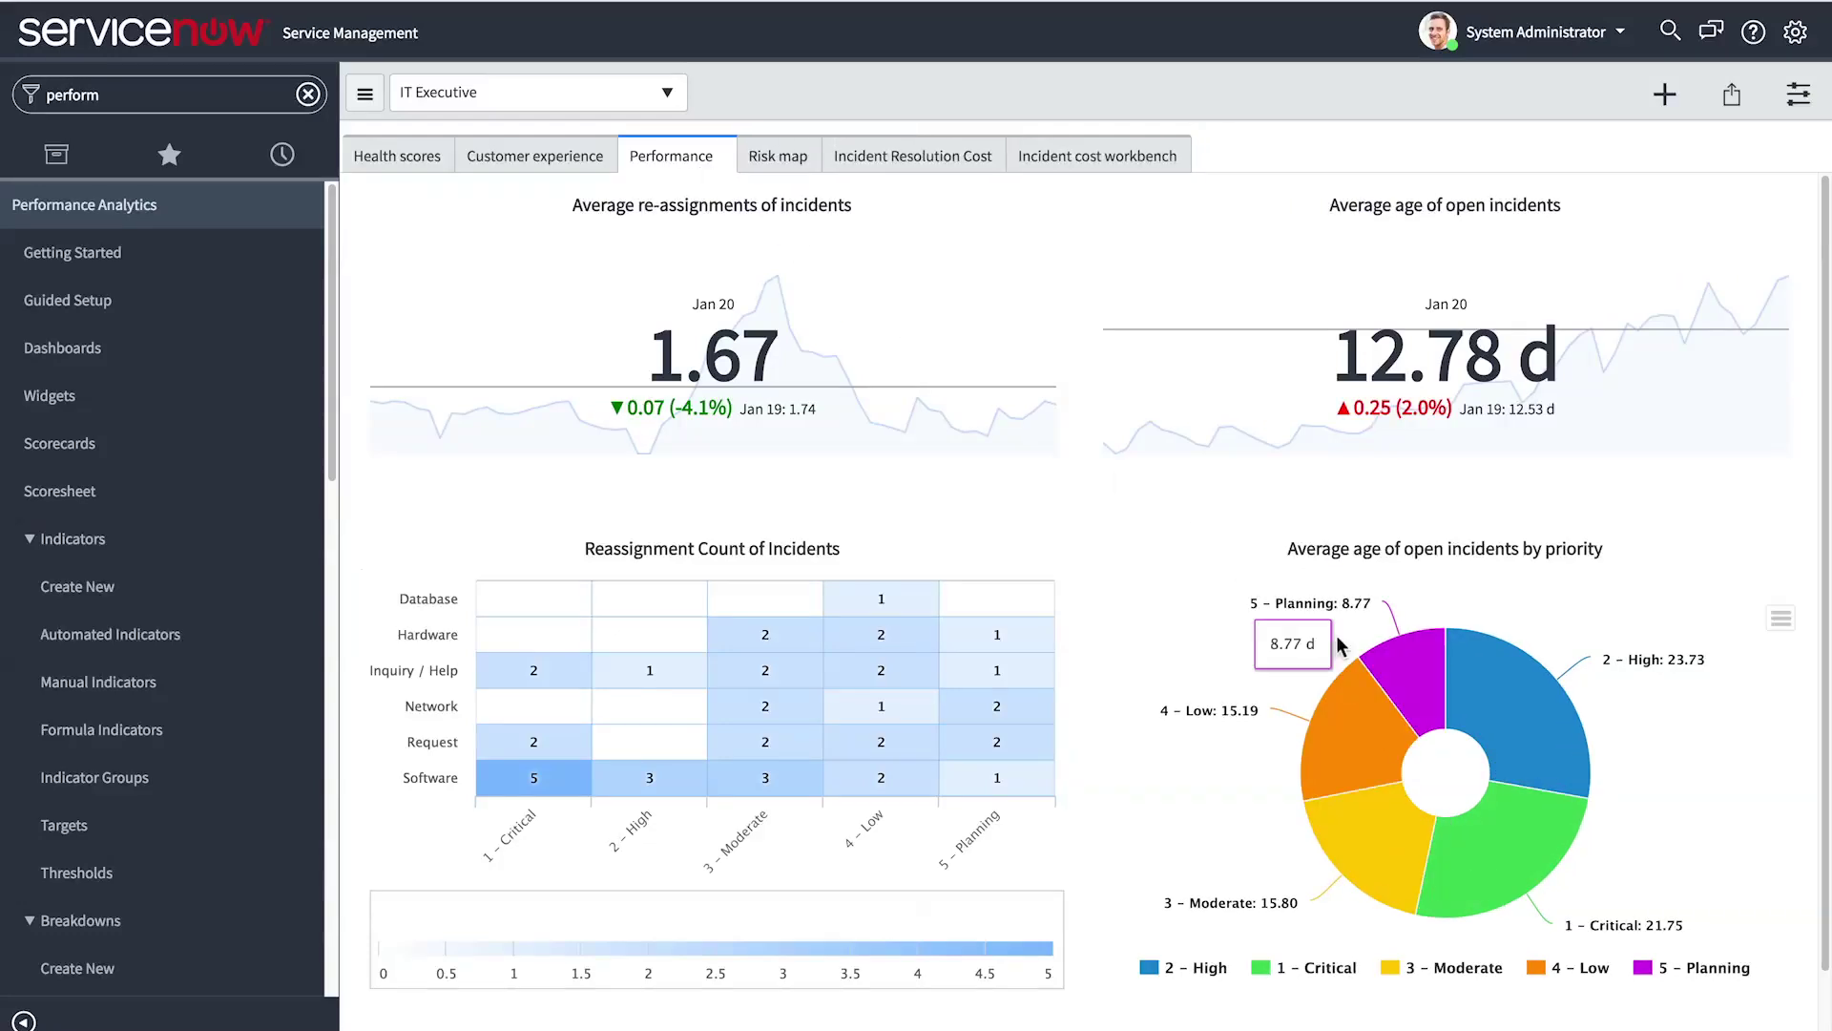
pyautogui.click(1407, 699)
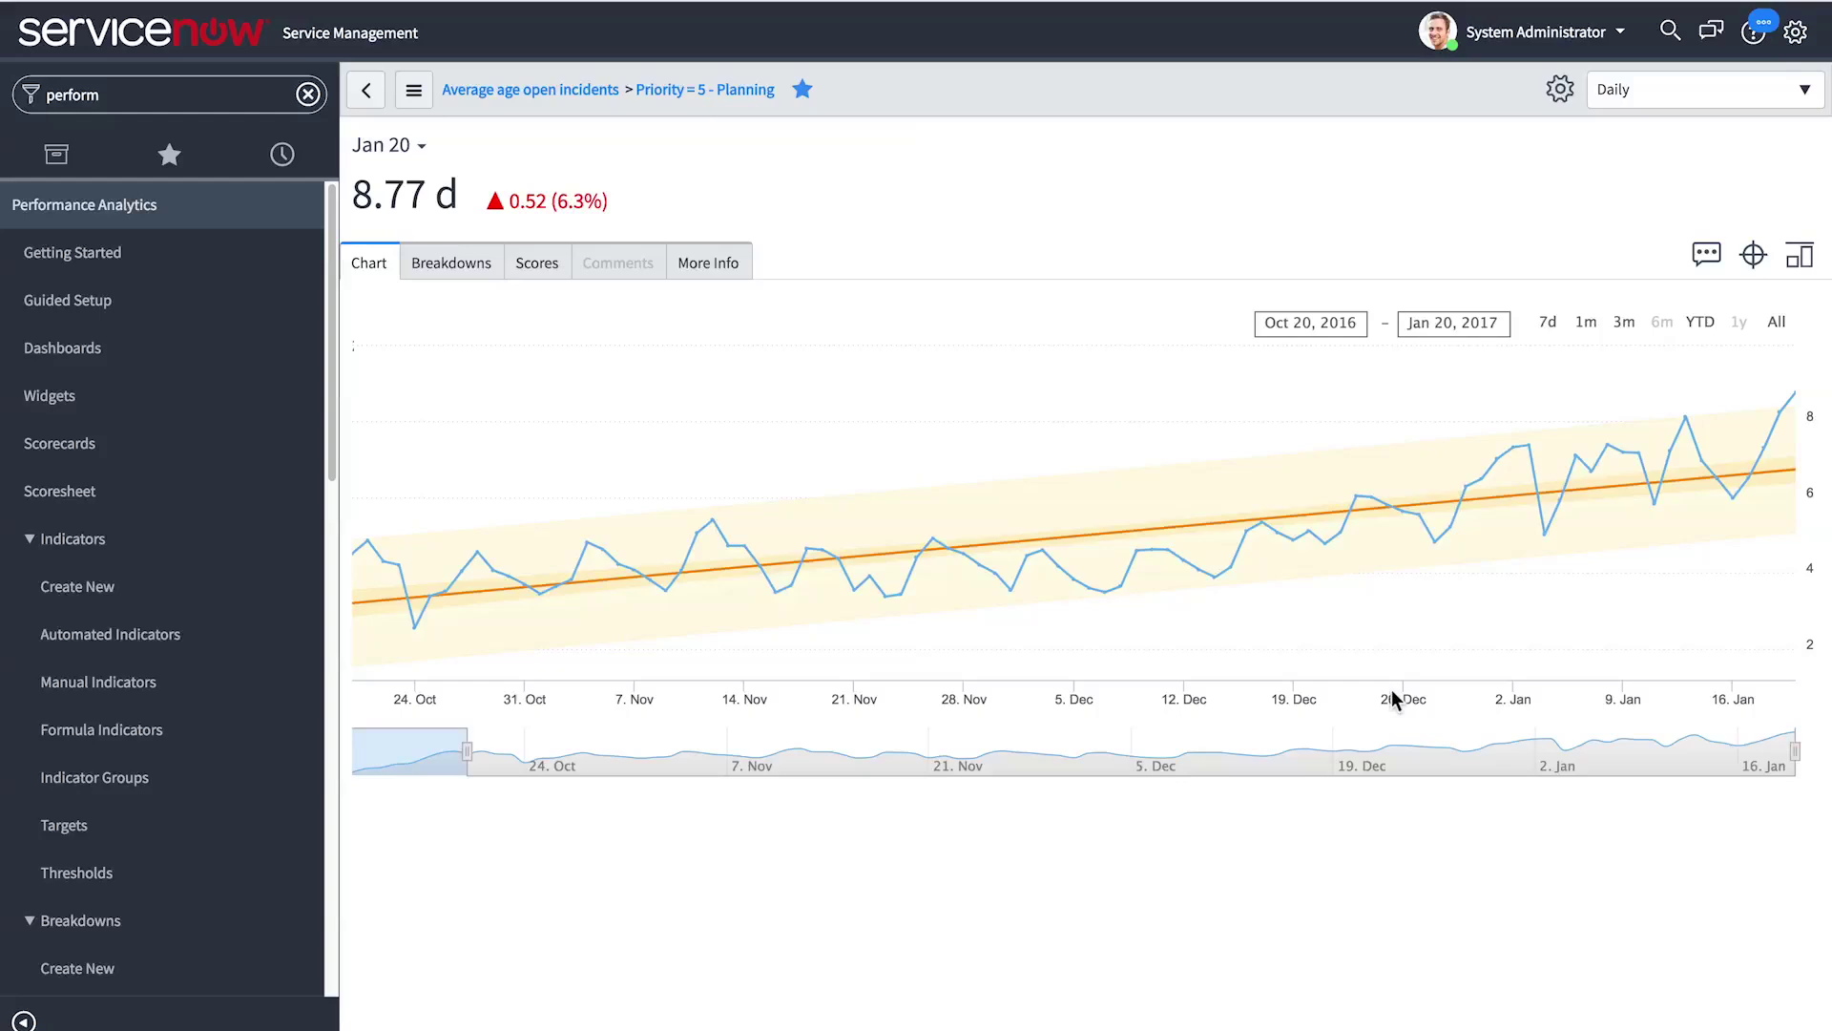
pyautogui.click(490, 260)
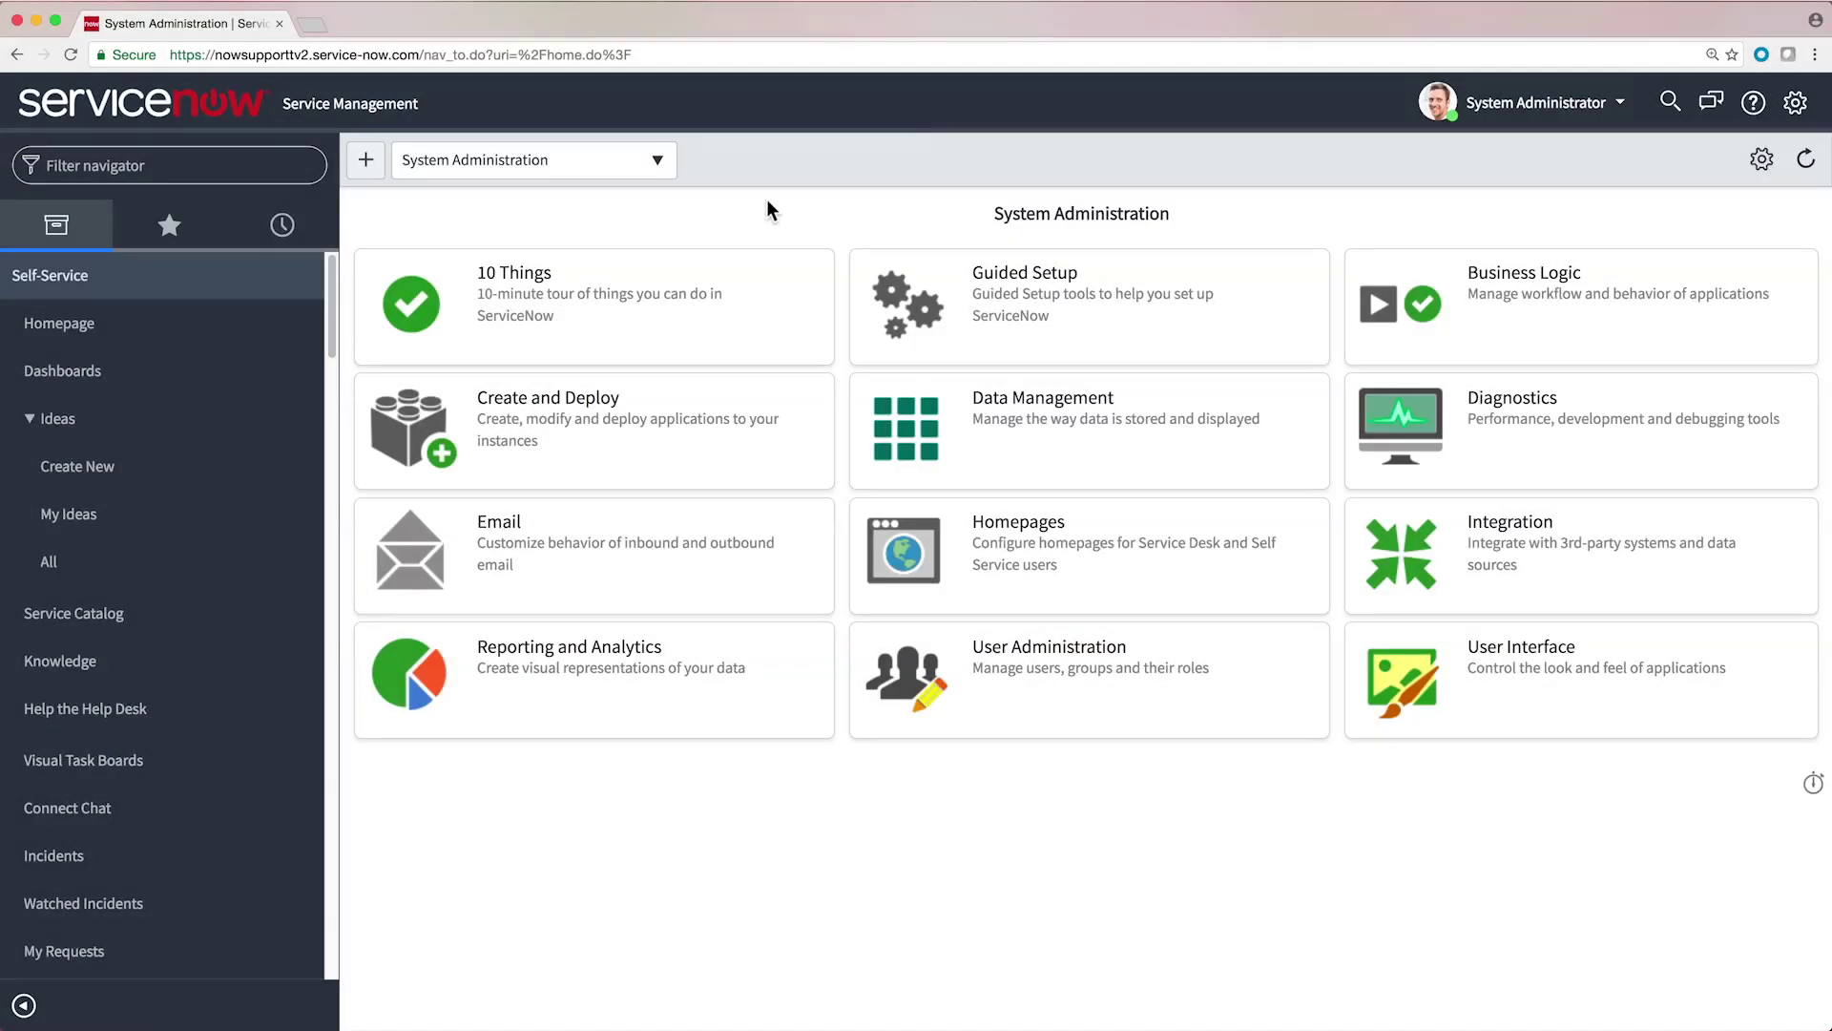
# Switch to My ITIL Homepage and bring up its report content for adding.
pyautogui.click(632, 162)
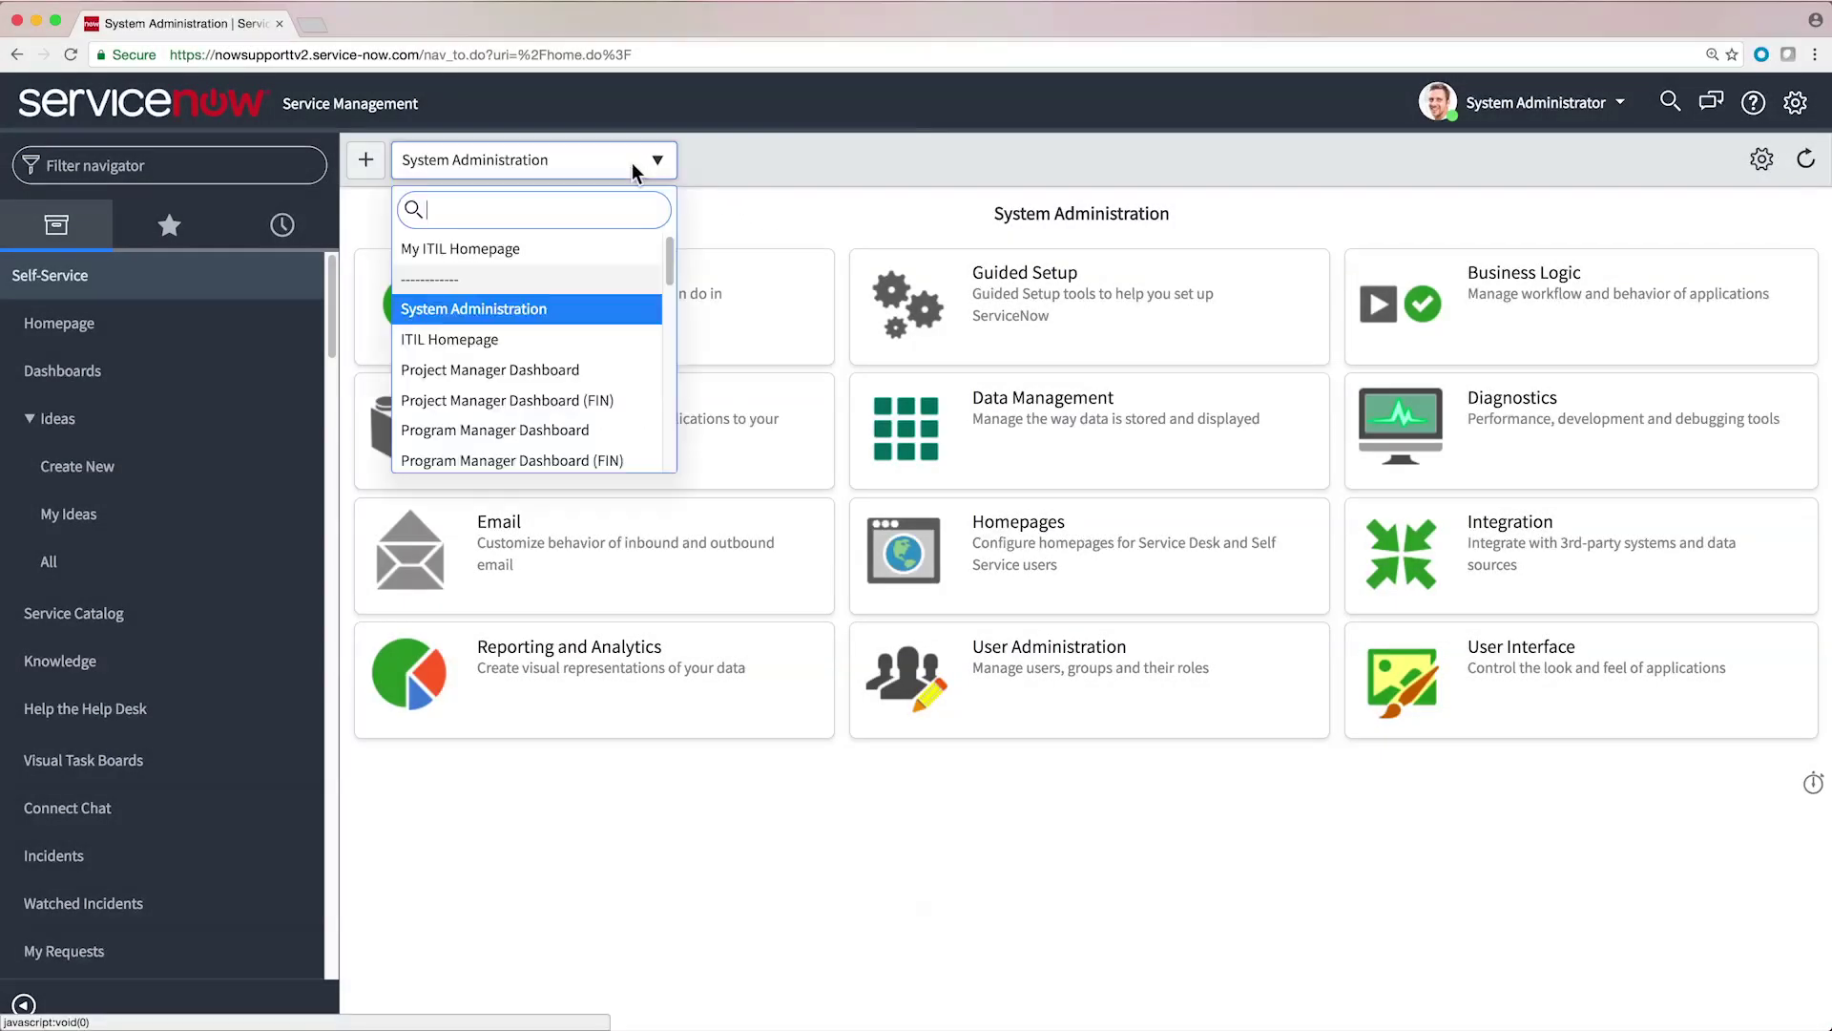
pyautogui.click(618, 252)
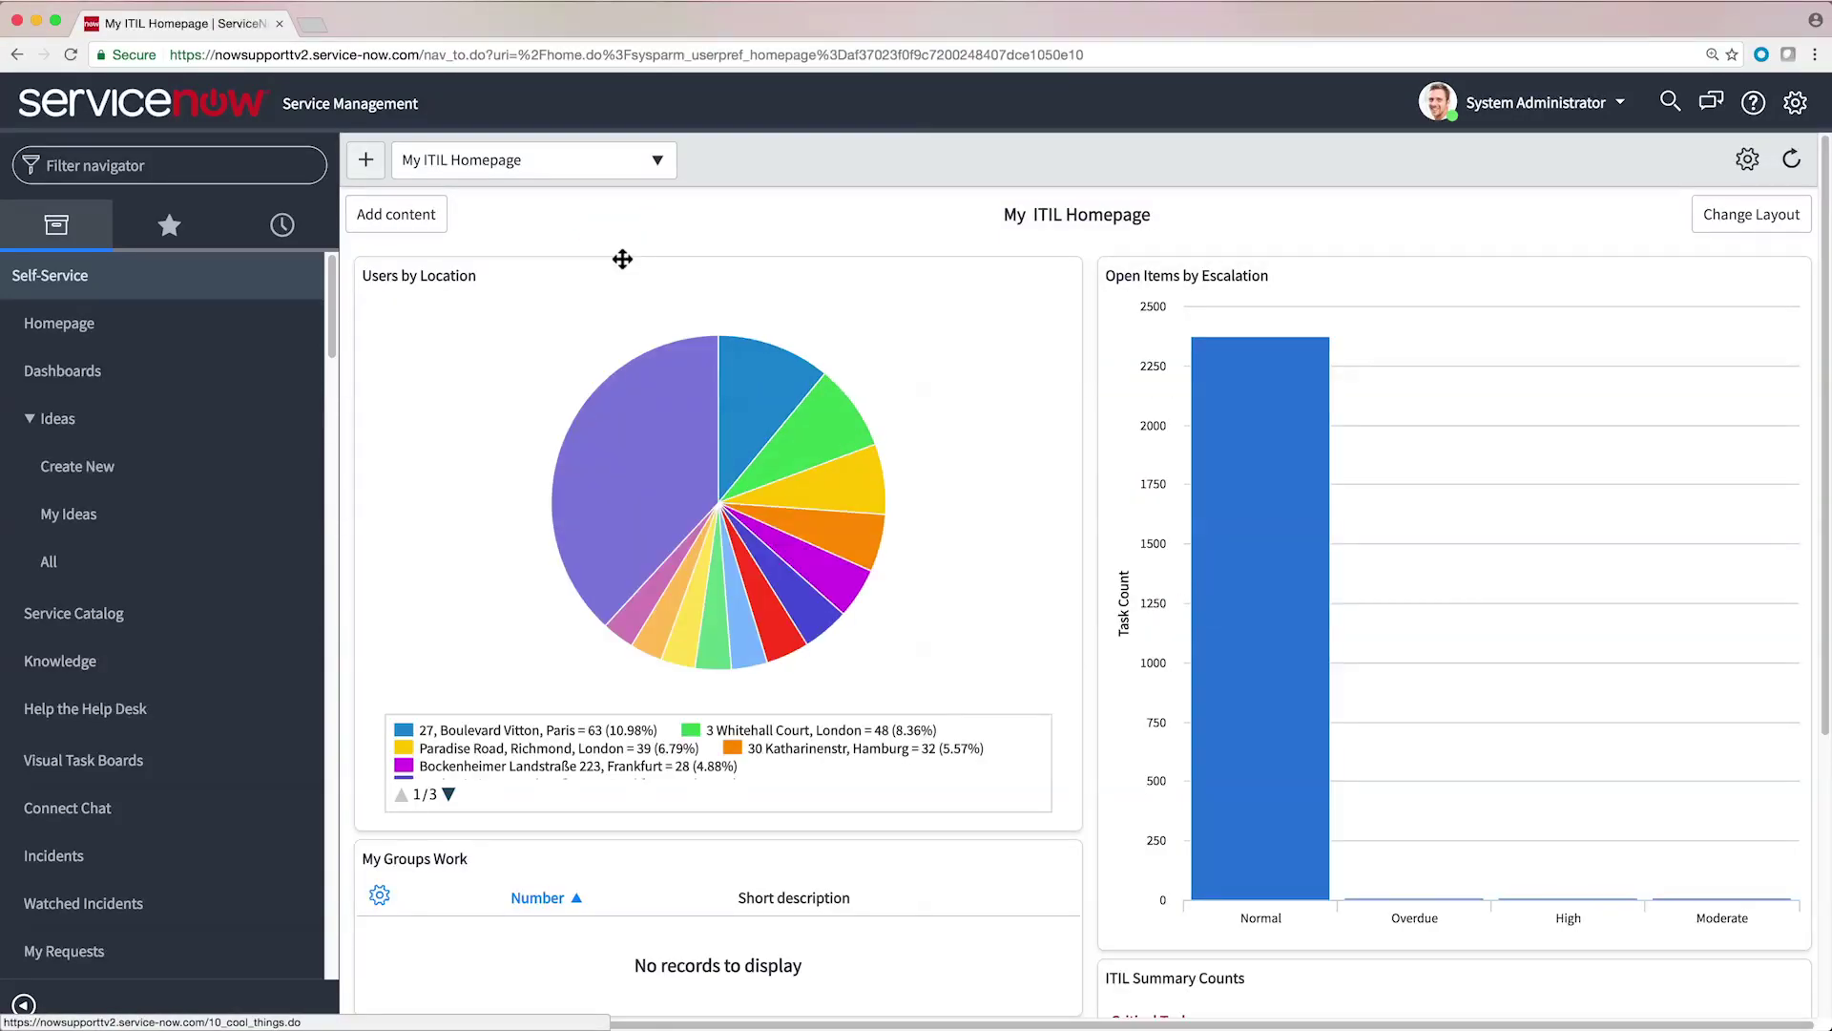
pyautogui.click(423, 218)
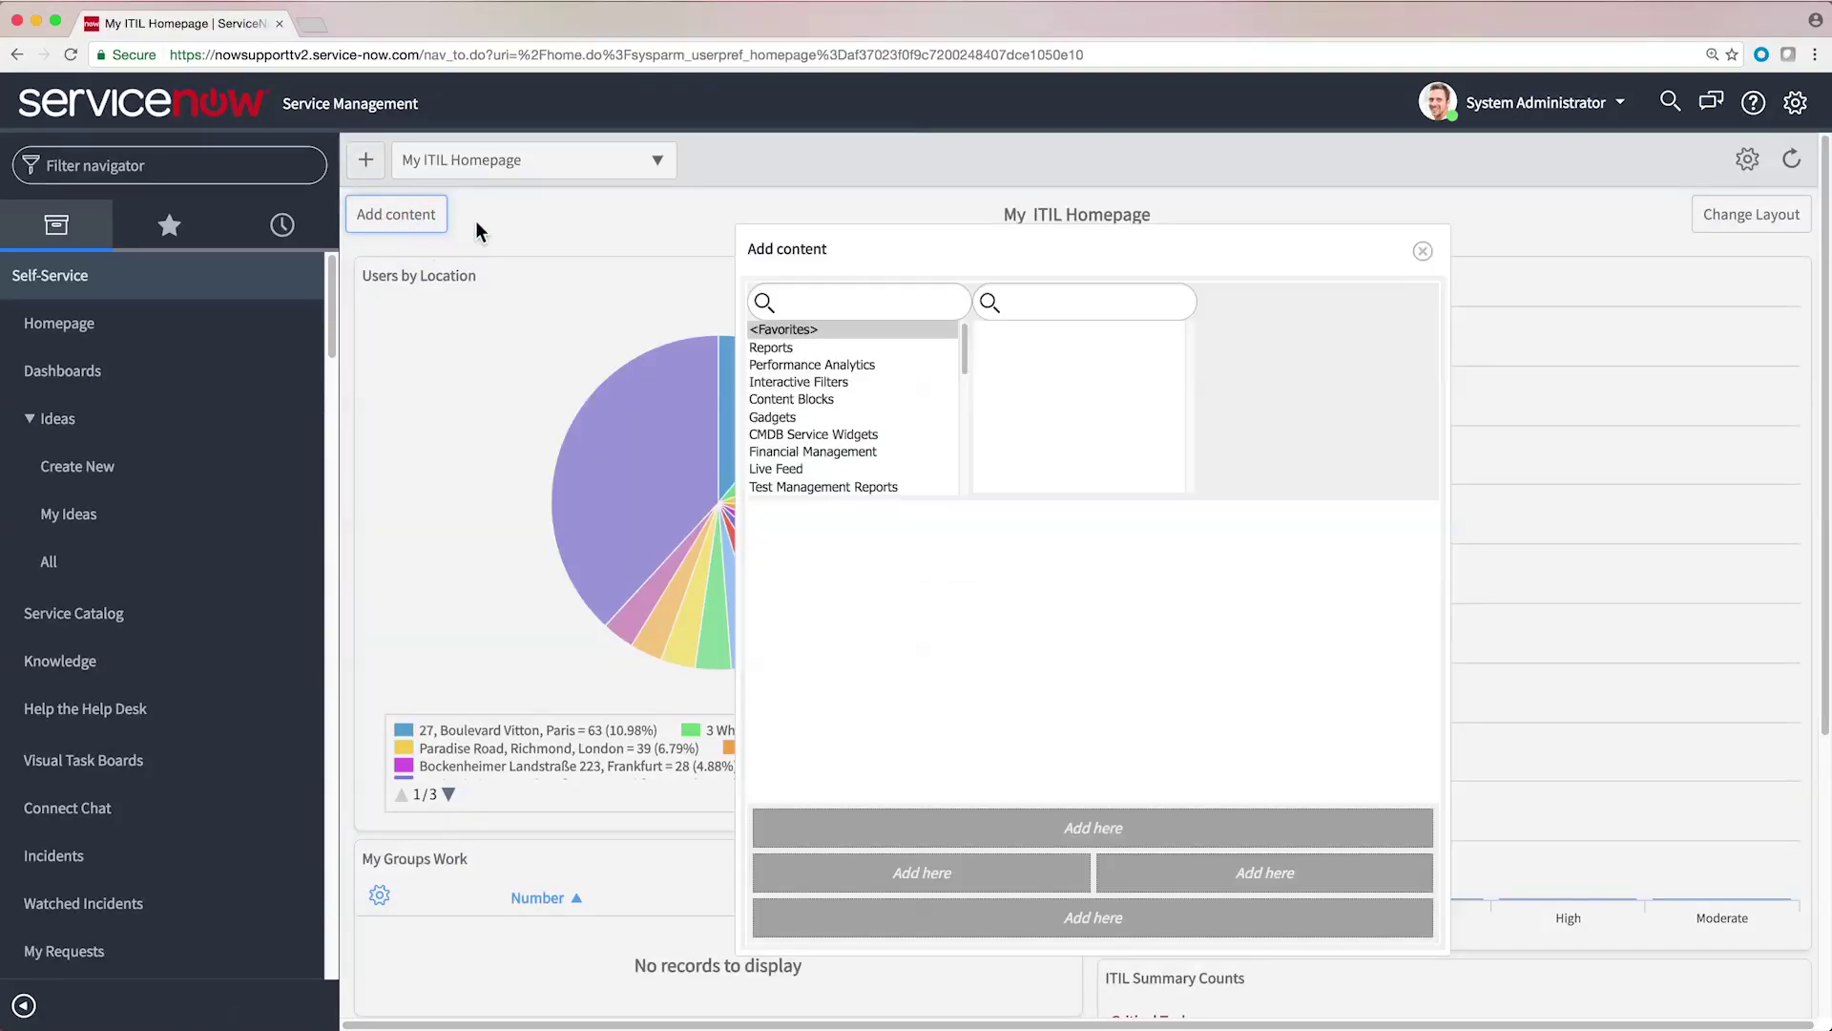
pyautogui.click(793, 347)
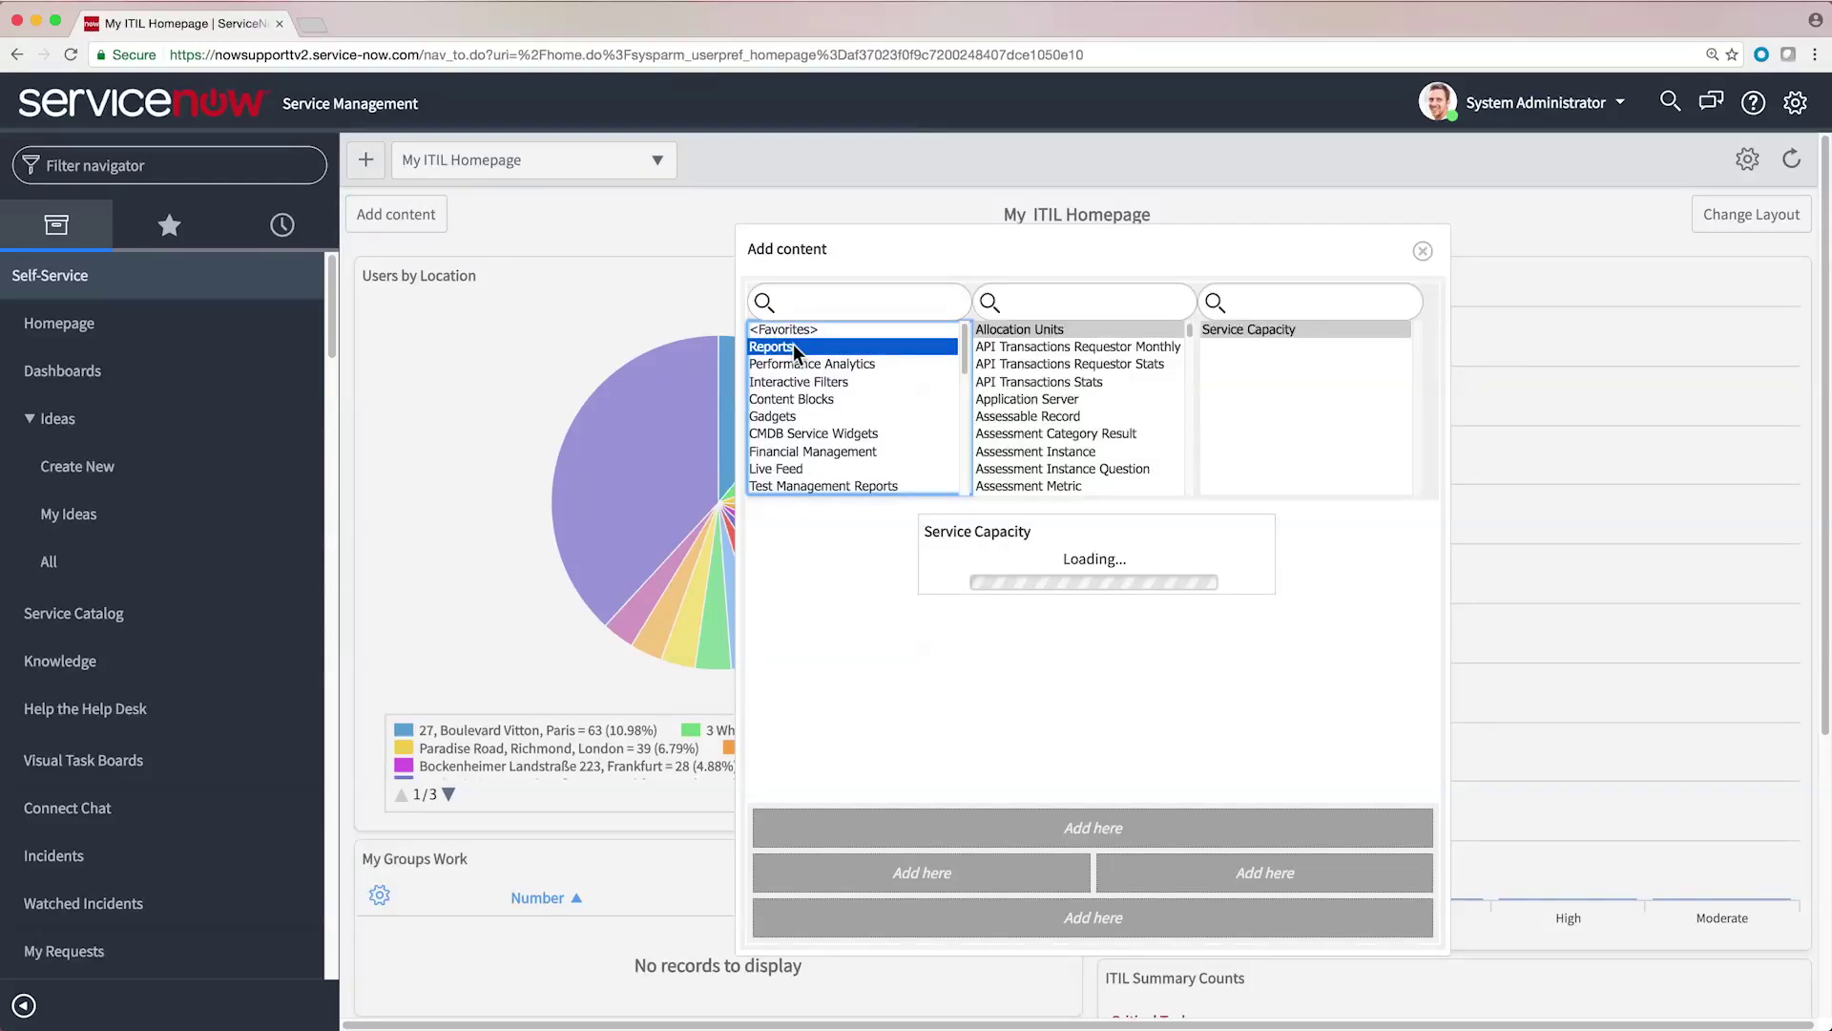
# Place the Computers by amount of RAM chart in the top slot, then filter the navigator for 'project'.
pyautogui.moveTo(1189, 334); pyautogui.dragTo(1190, 372)
pyautogui.click(1043, 429)
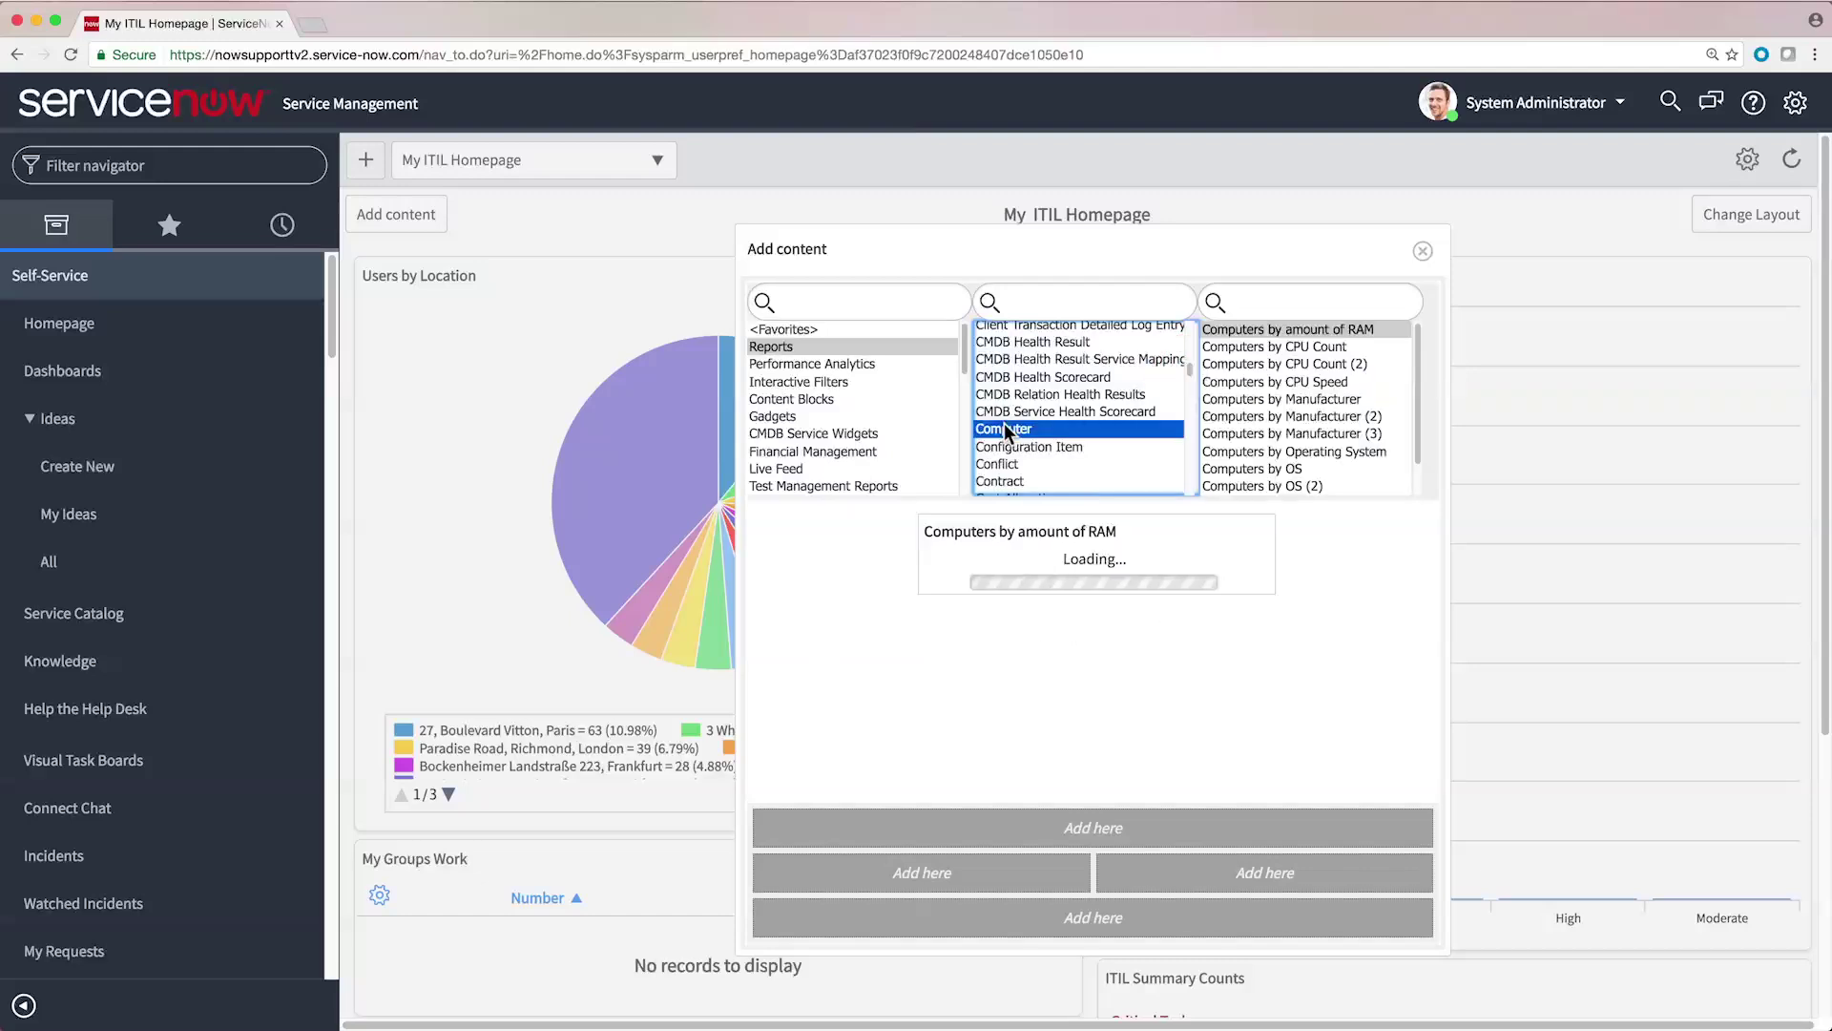
pyautogui.click(1270, 331)
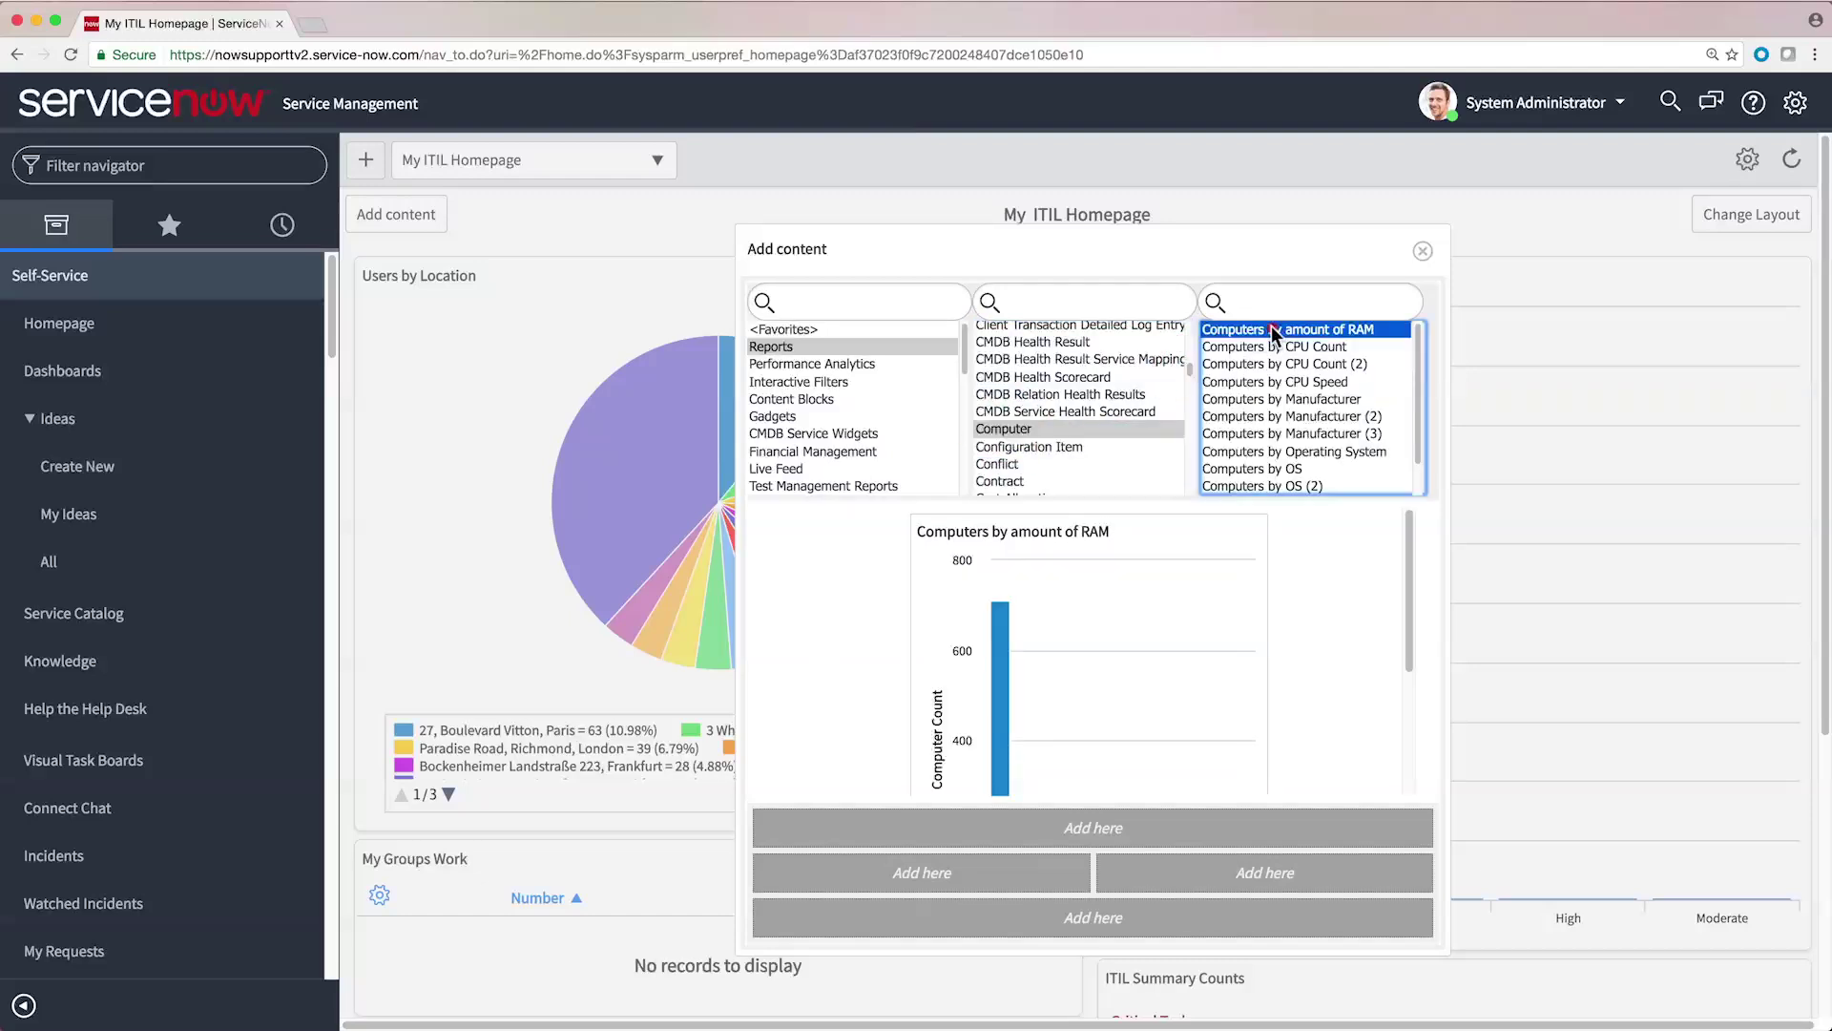
pyautogui.click(1181, 838)
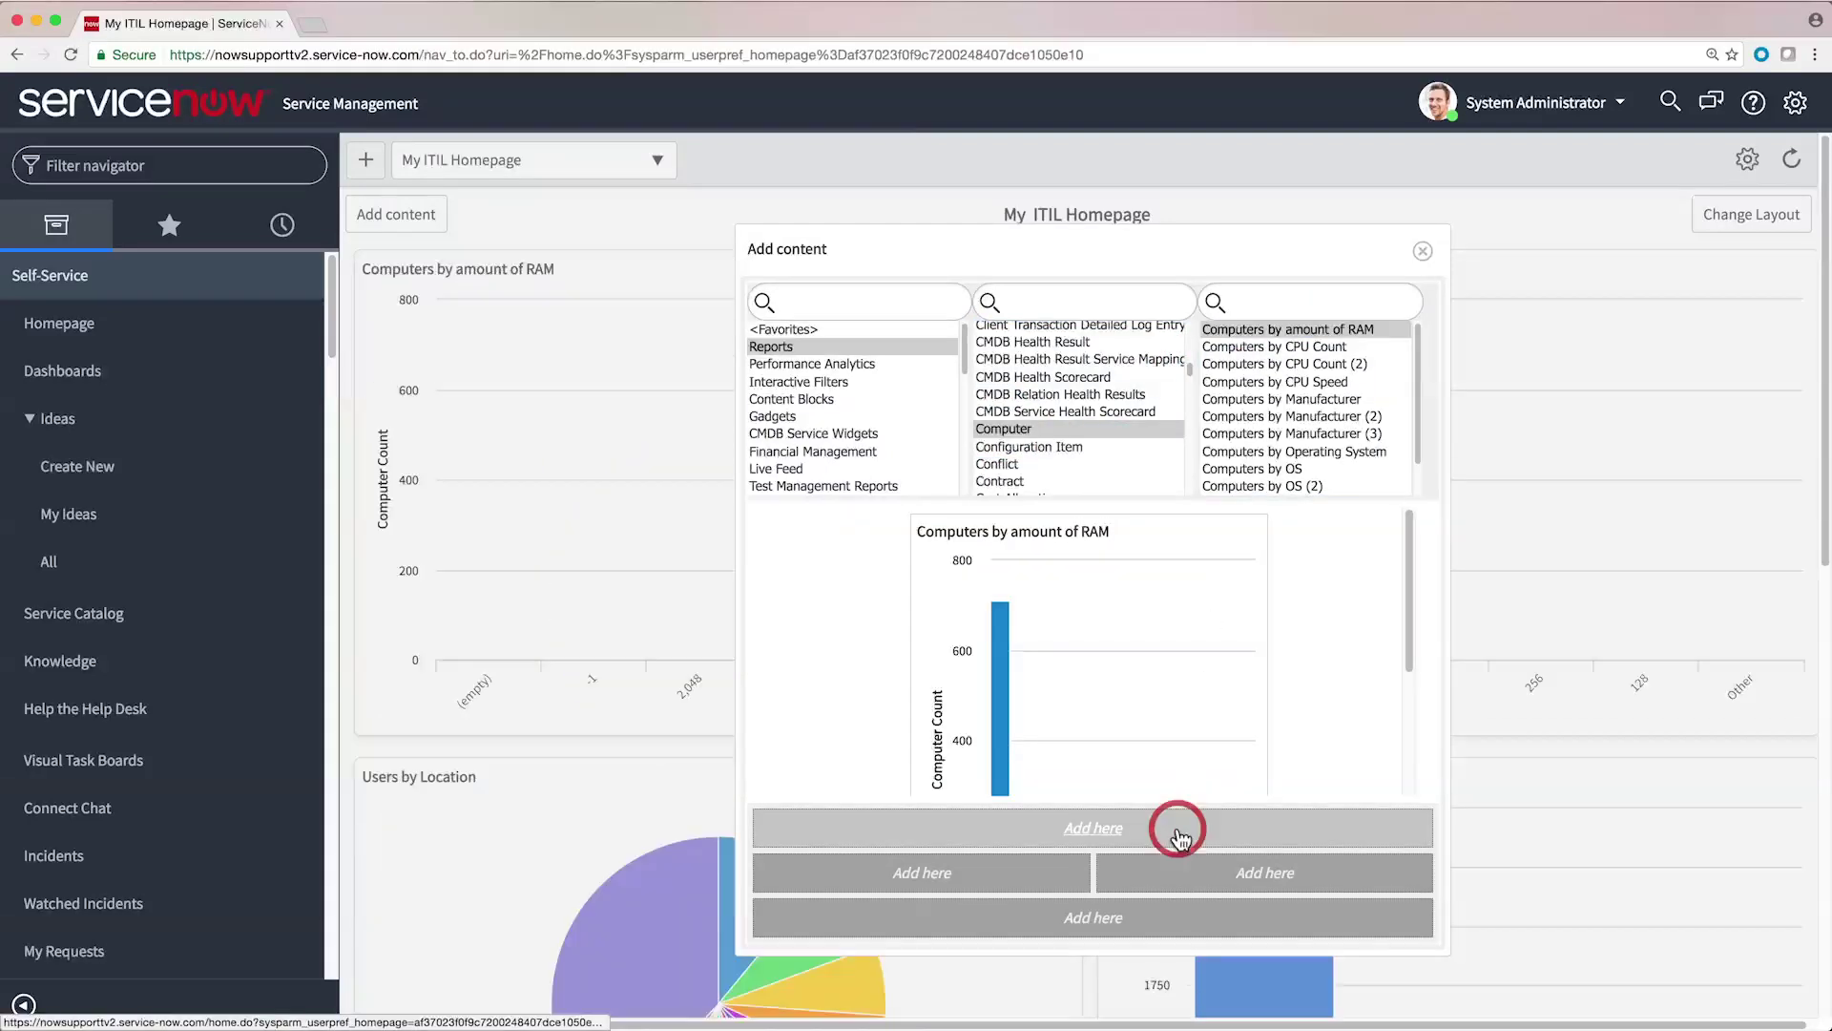
pyautogui.click(1418, 251)
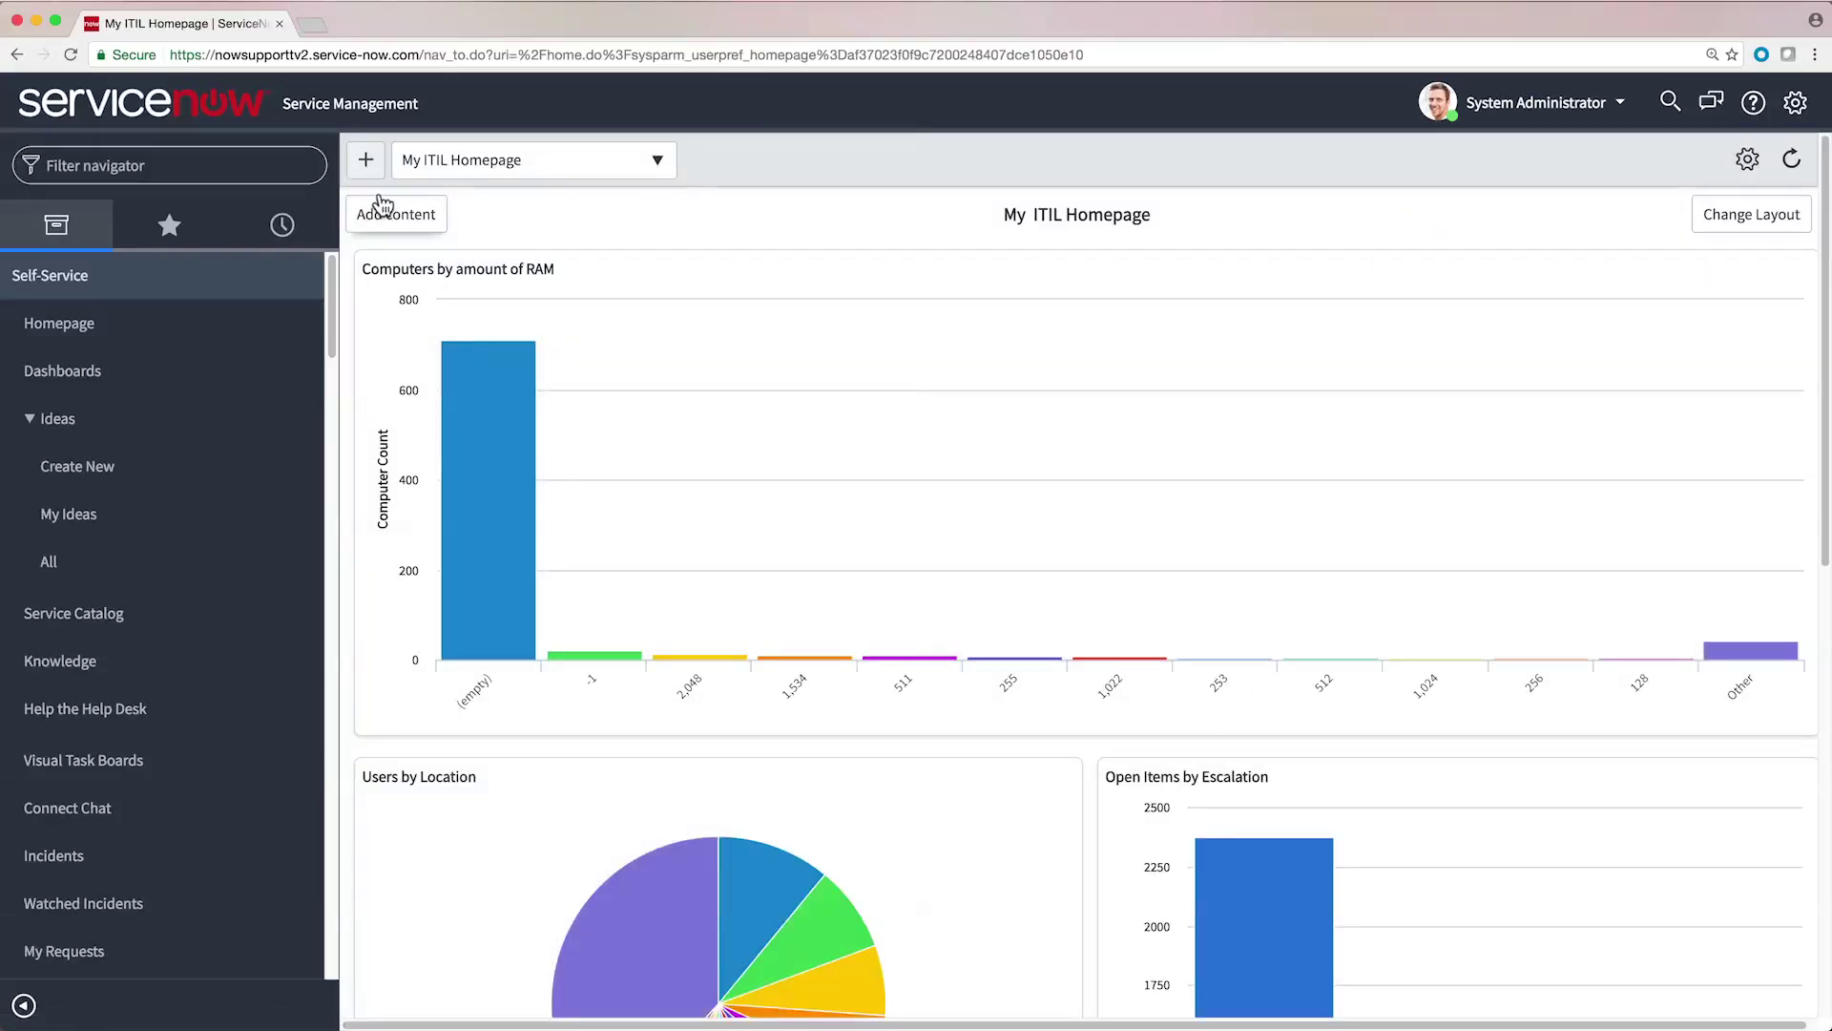
pyautogui.click(228, 165)
pyautogui.write('project')
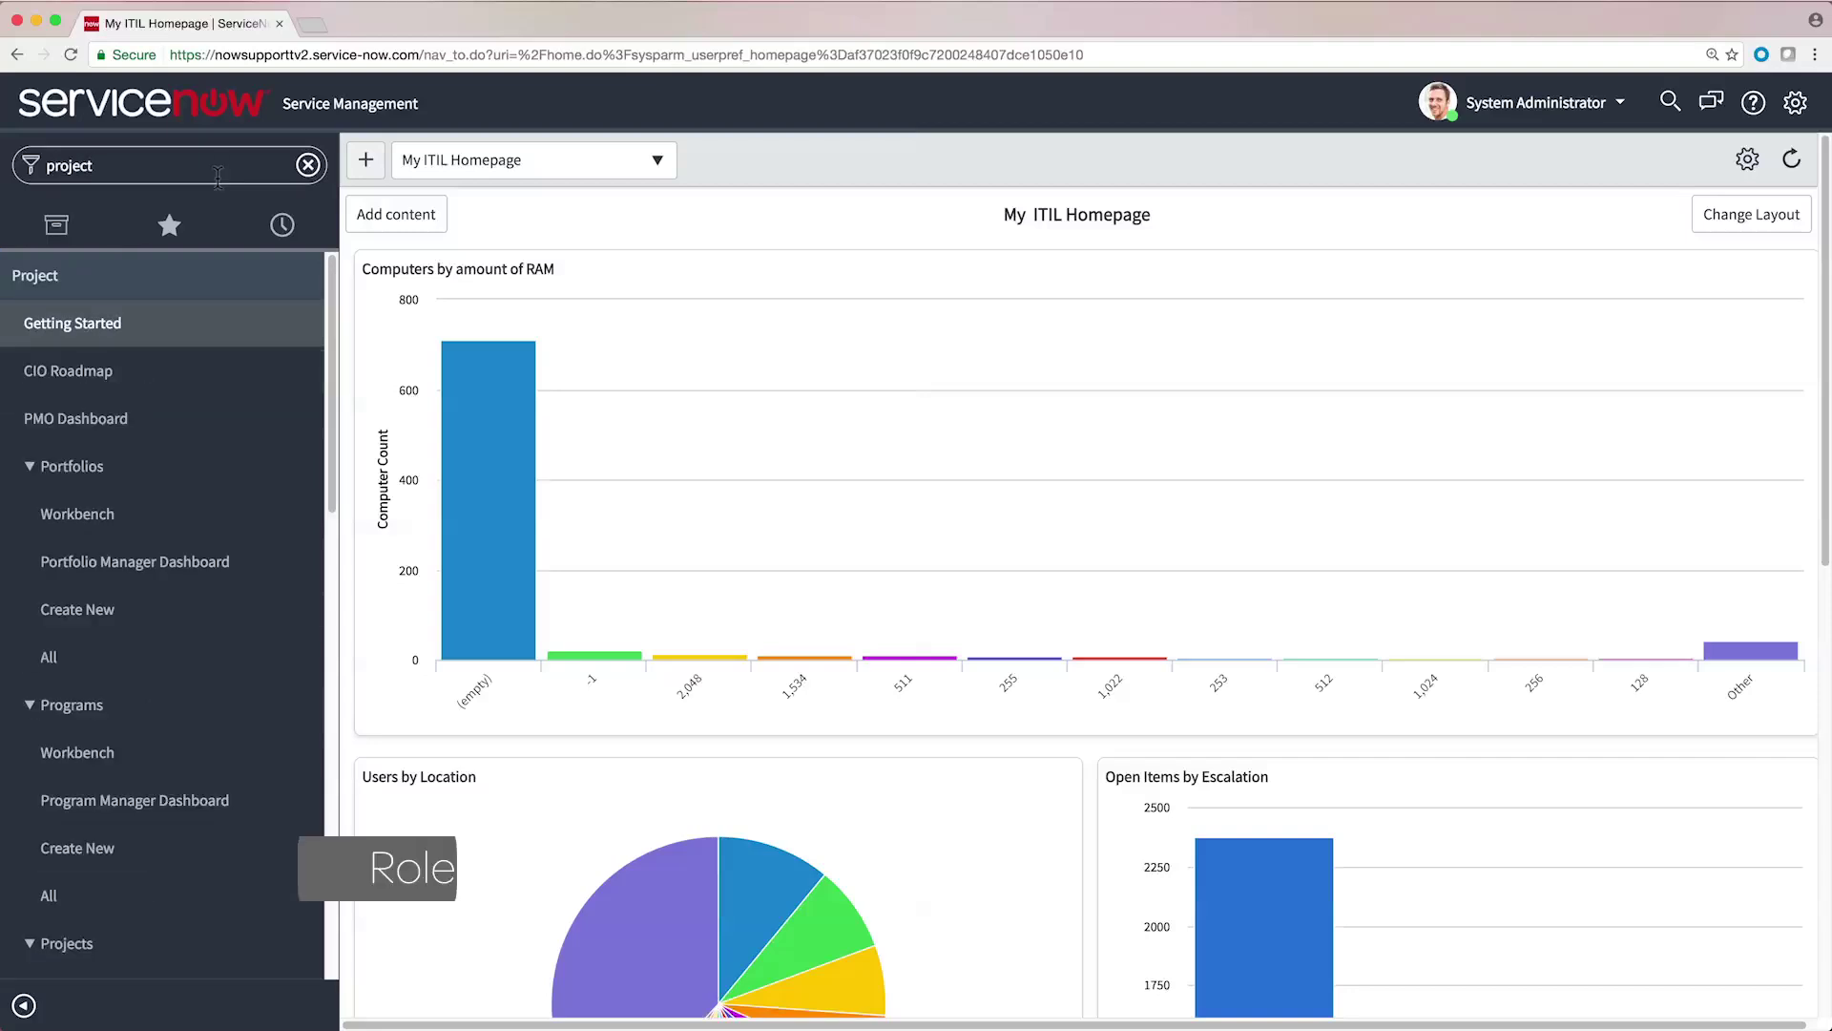
# Open the PMO Dashboard with 257 open risks, 125 open issues and 54 active projects.
pyautogui.click(171, 420)
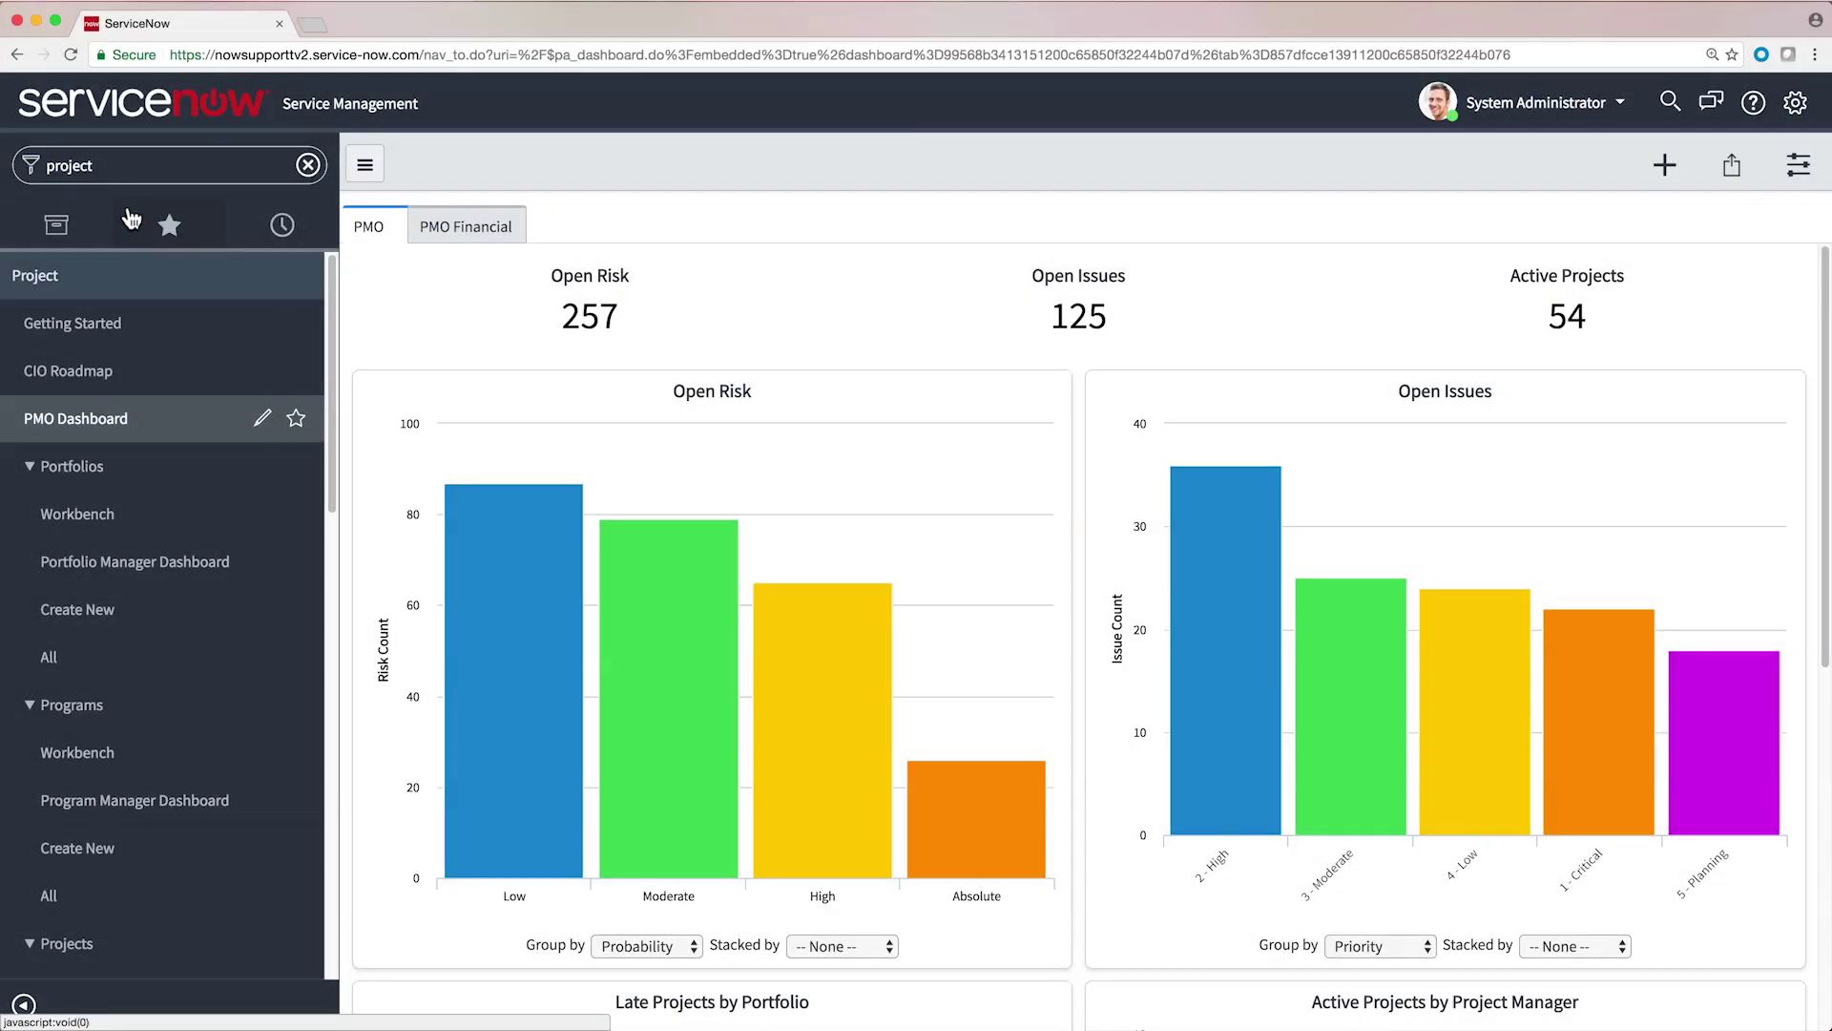
pyautogui.doubleClick(69, 164)
# Filter for 'applications', open Studio and create the custom application Contest Tracker.
pyautogui.write('applications')
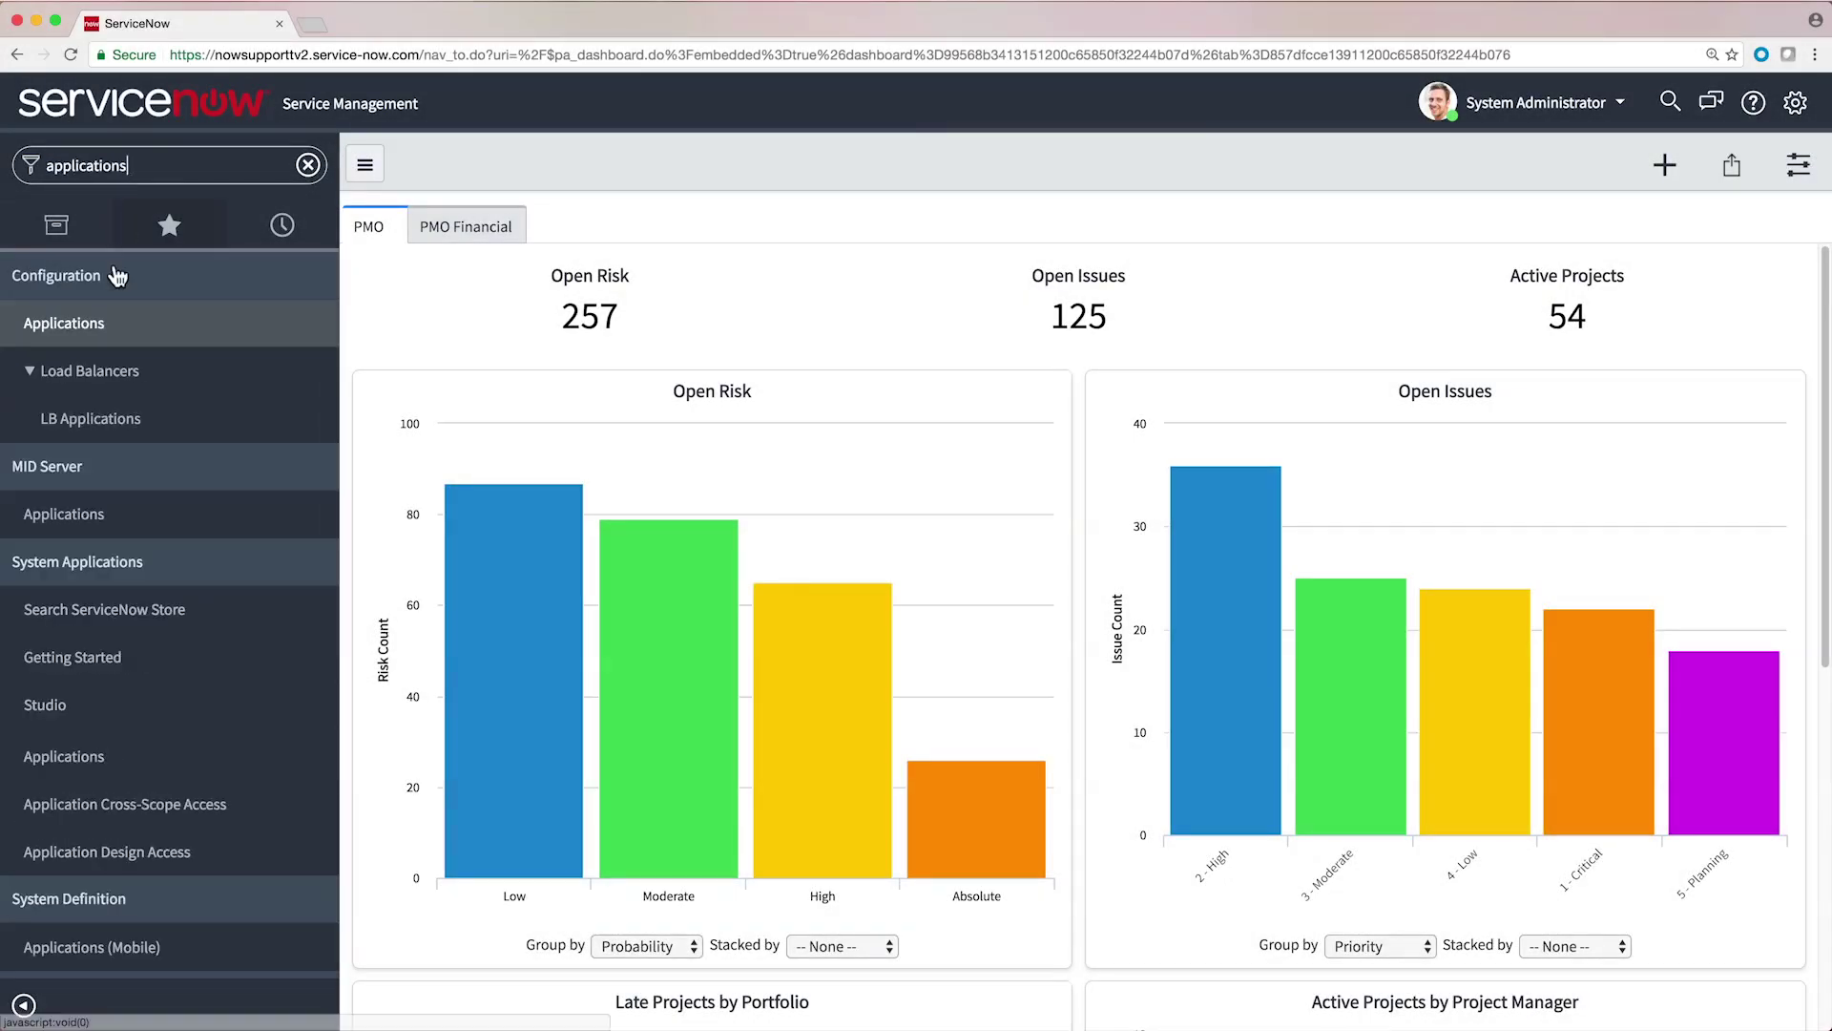
pyautogui.click(92, 712)
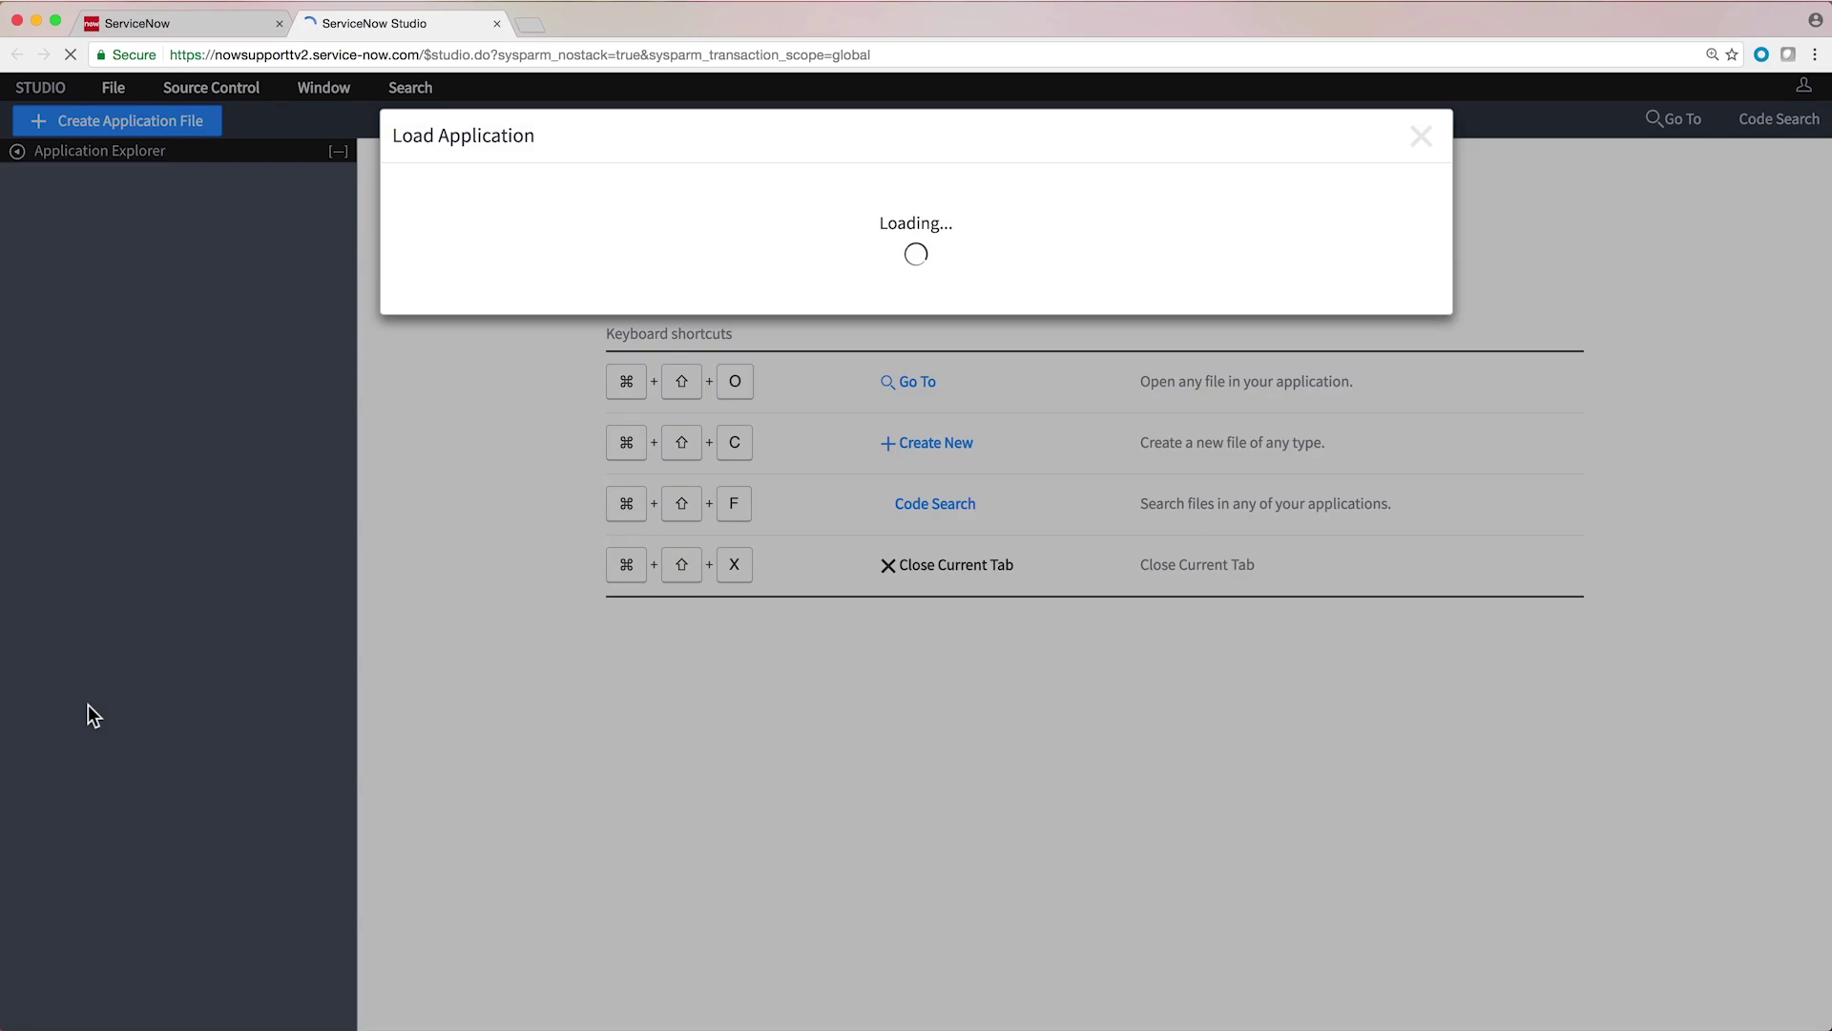
pyautogui.click(537, 220)
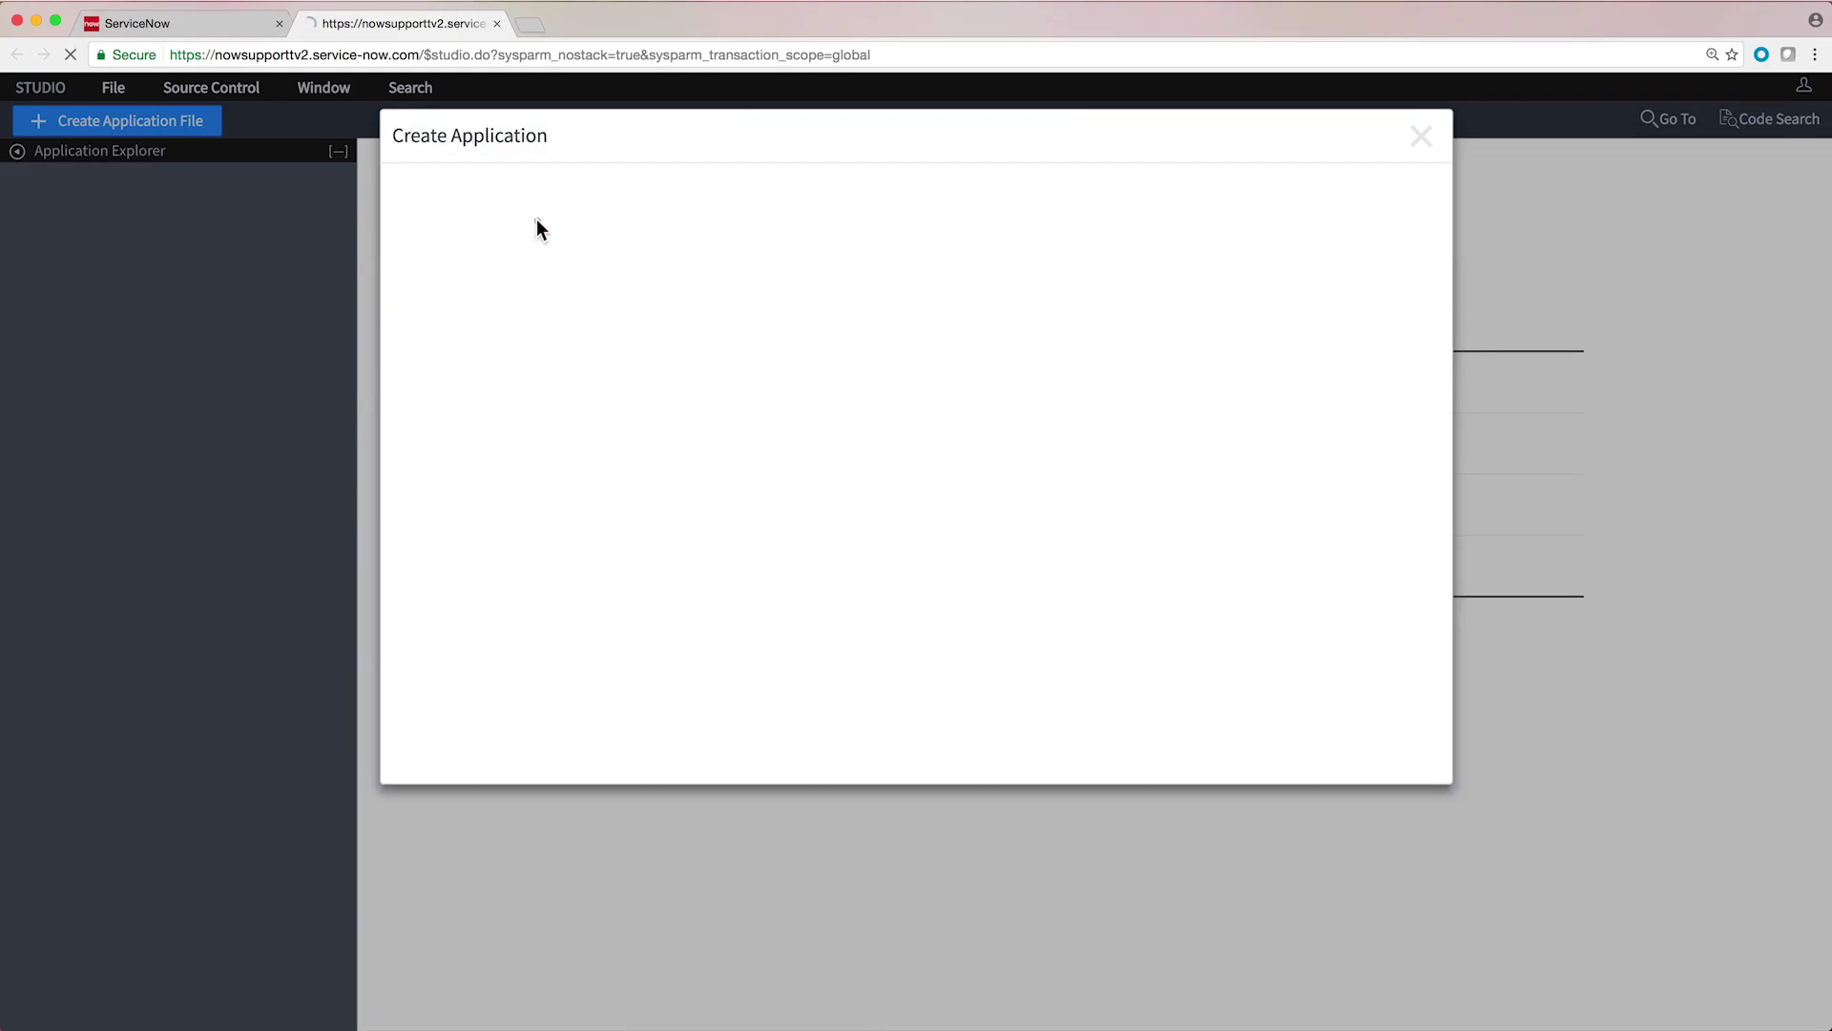
pyautogui.click(1339, 410)
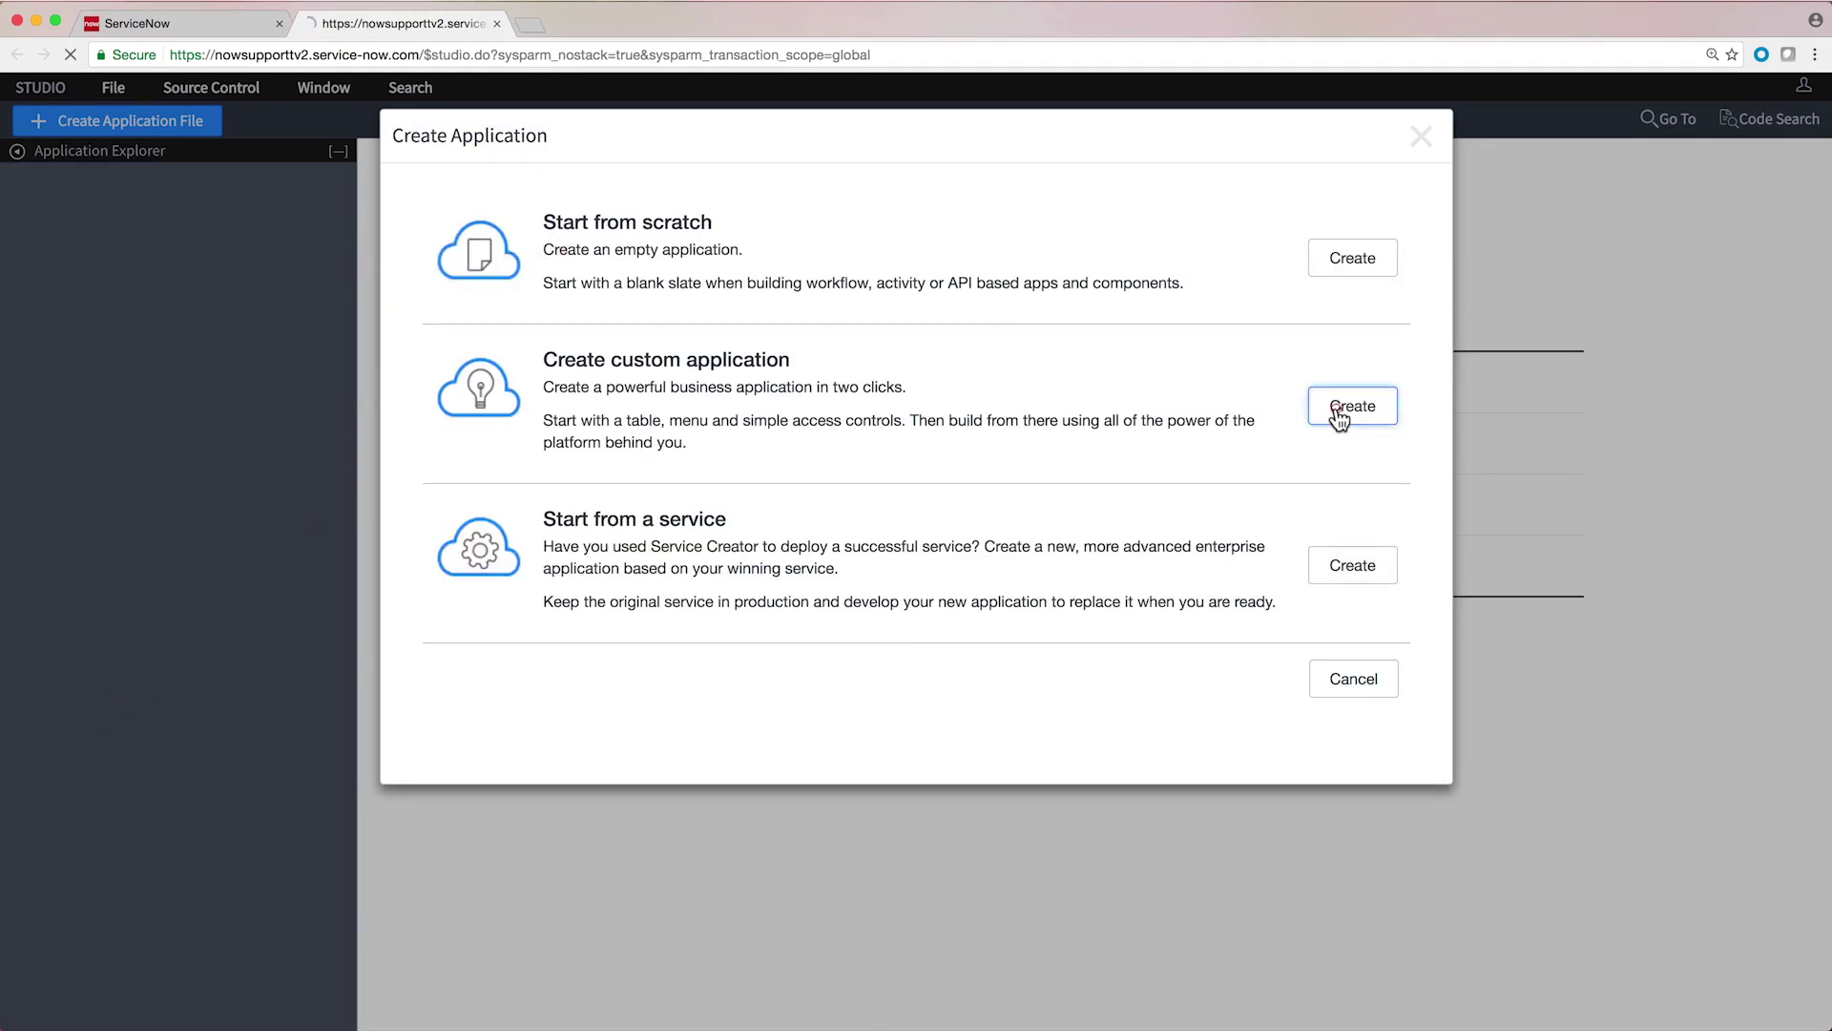
pyautogui.write('Contest Tracker')
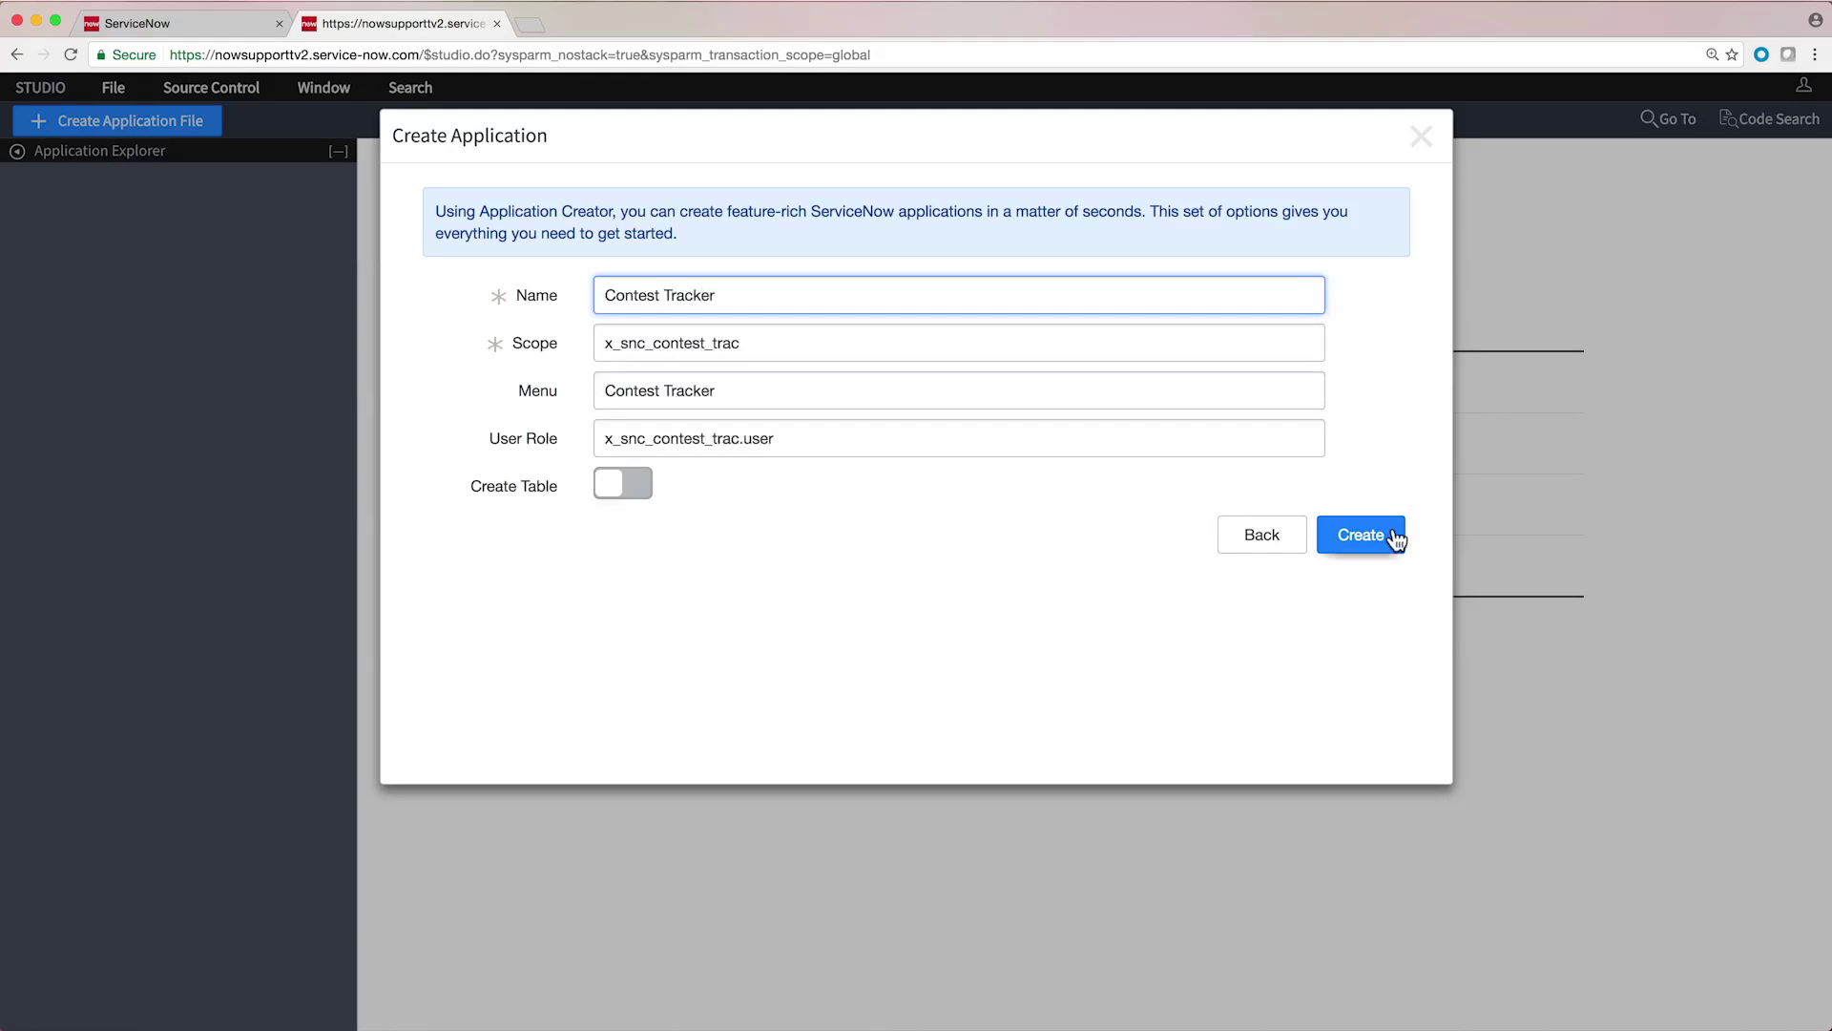
pyautogui.click(1394, 536)
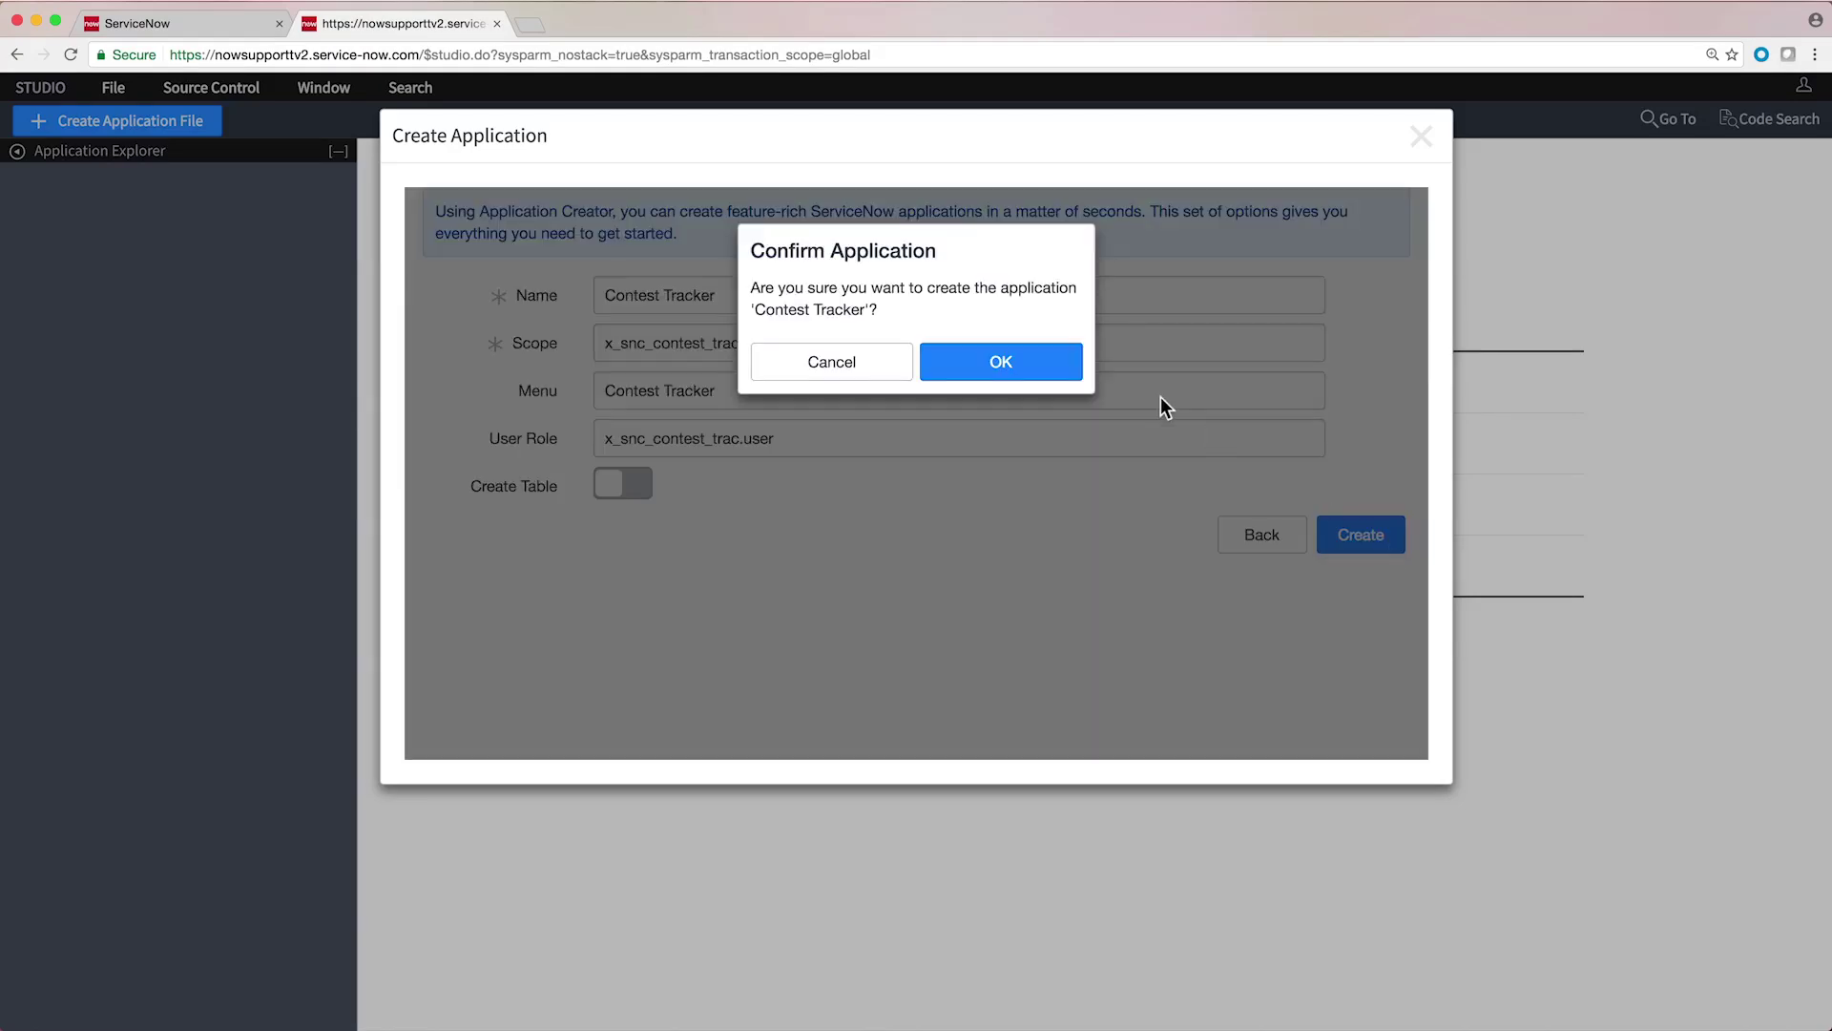
pyautogui.click(1044, 355)
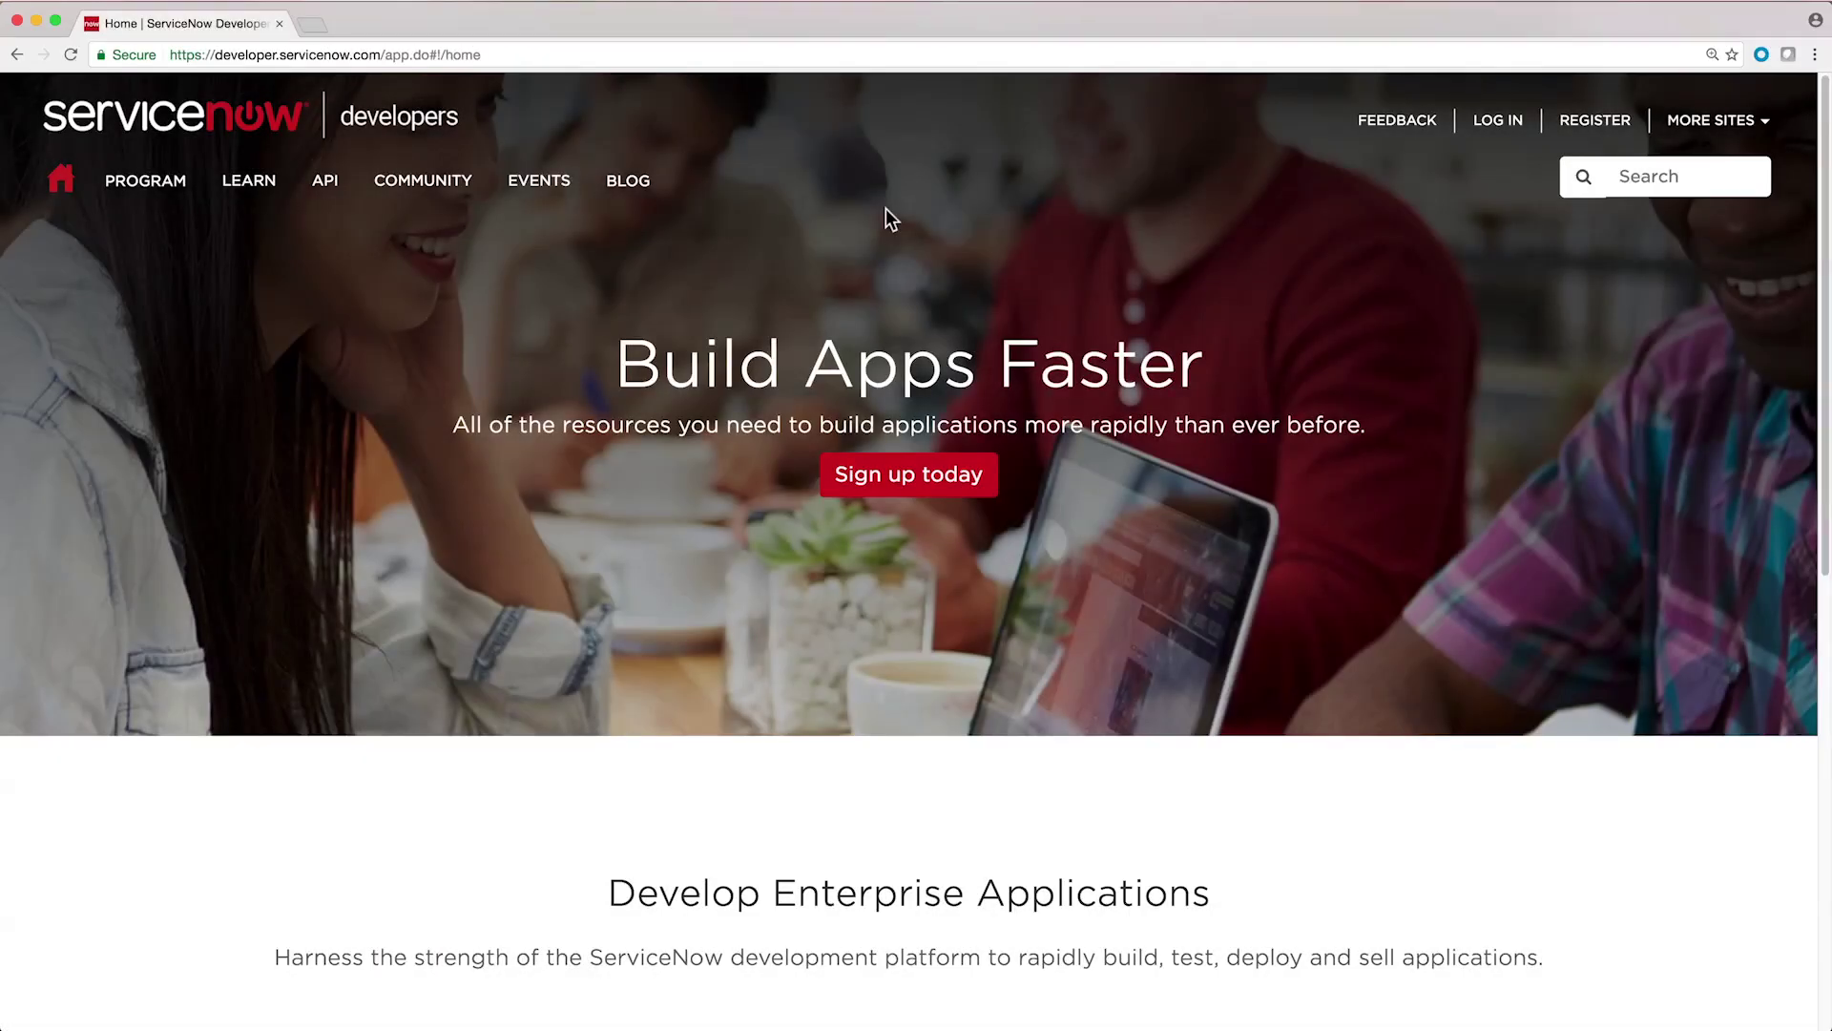
# Visit the developer site's Developer Program, Training and Server API Reference pages.
pyautogui.moveTo(175, 187)
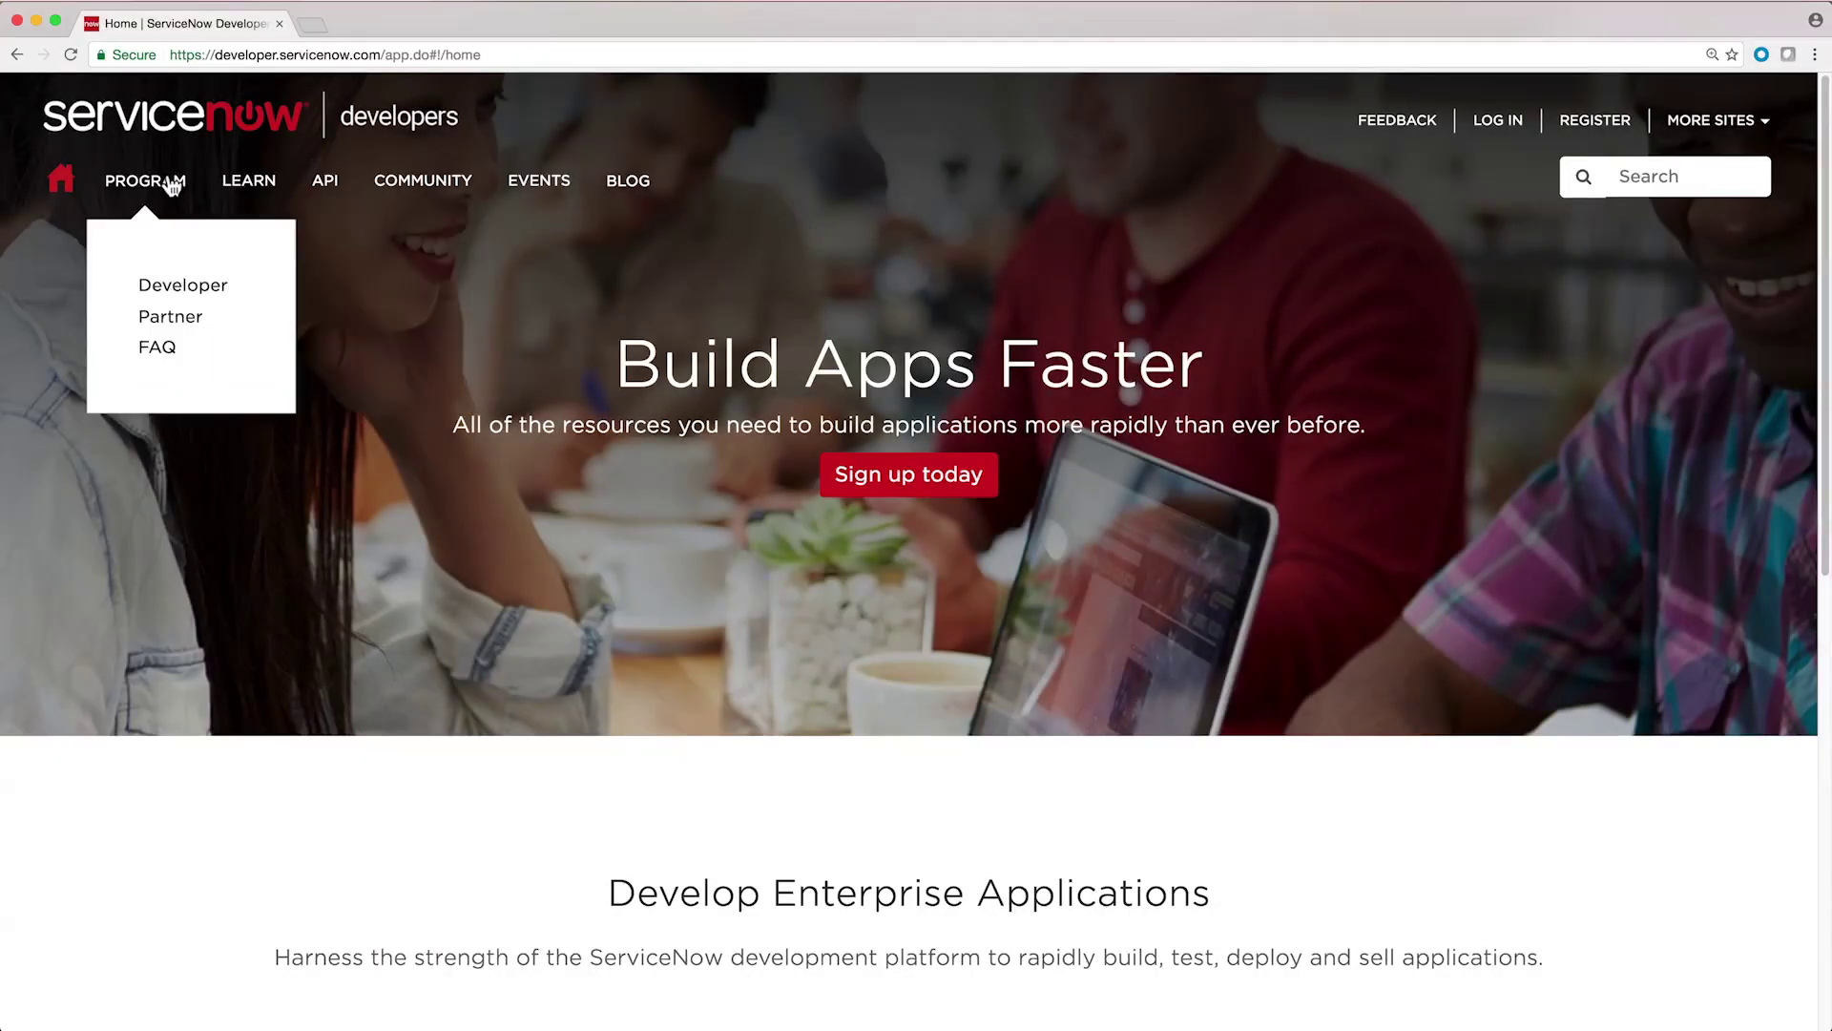
pyautogui.click(202, 291)
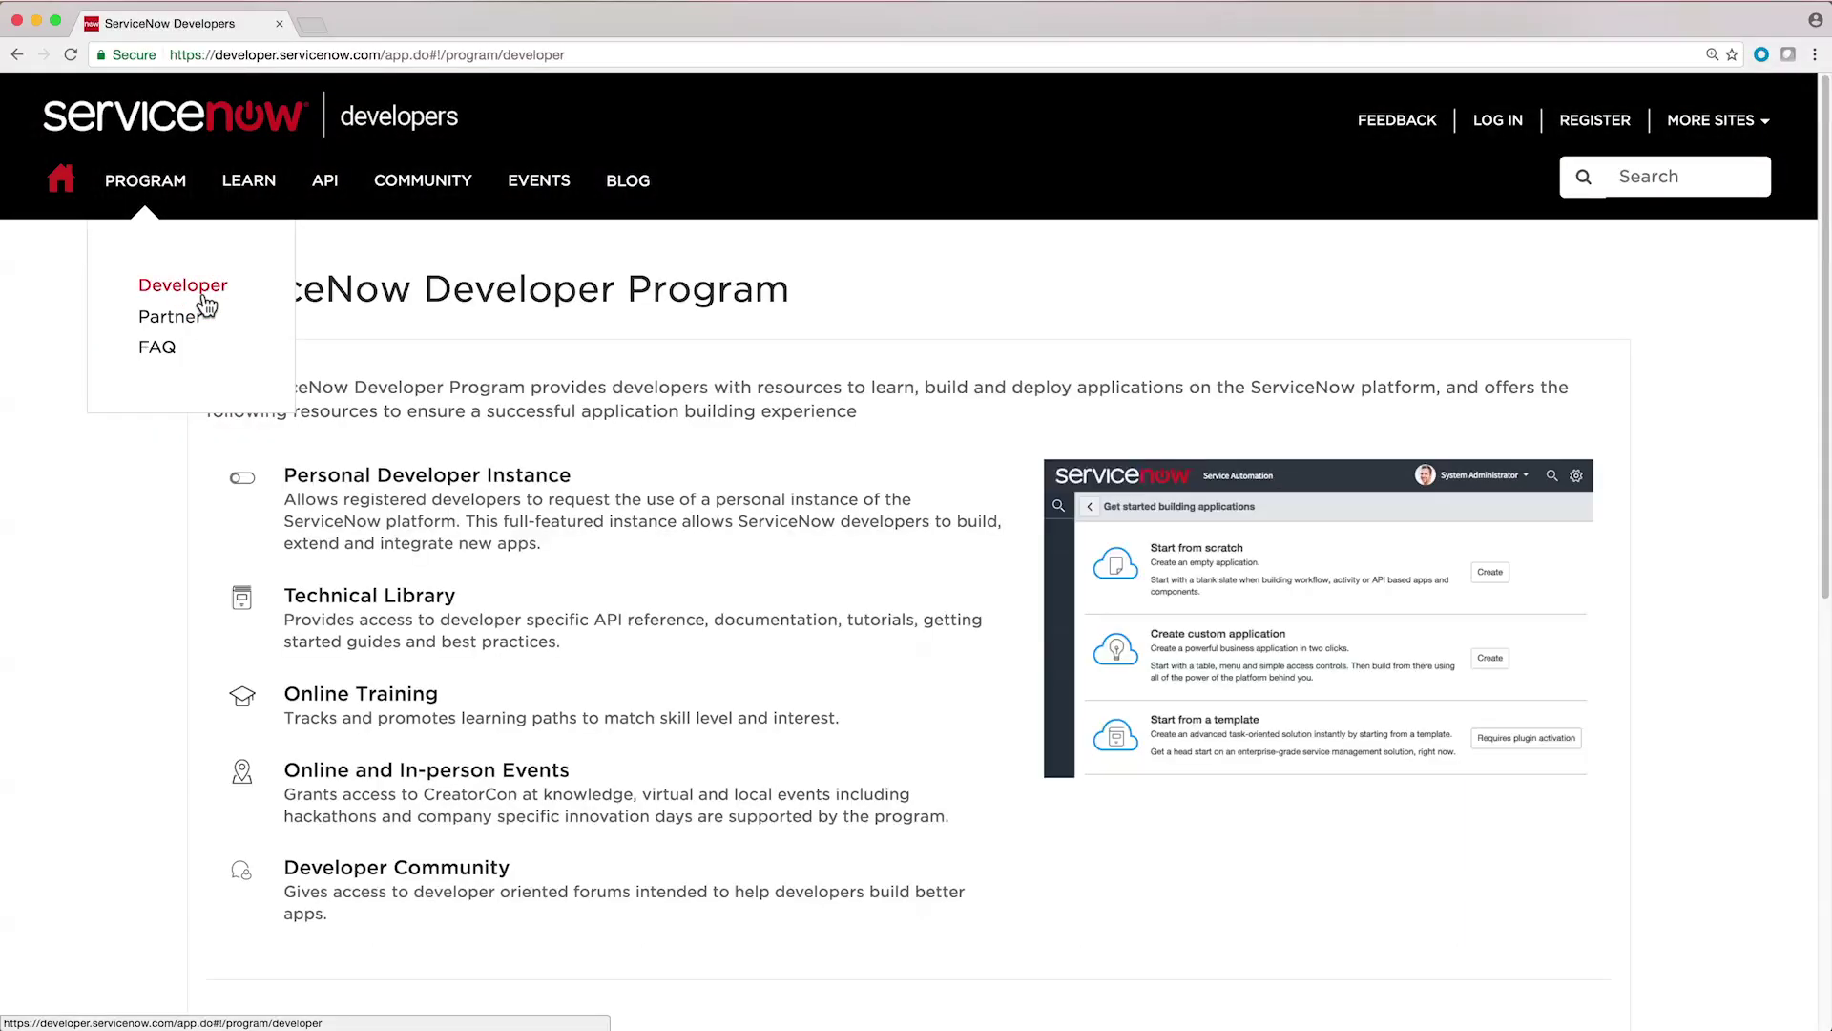
pyautogui.moveTo(272, 191)
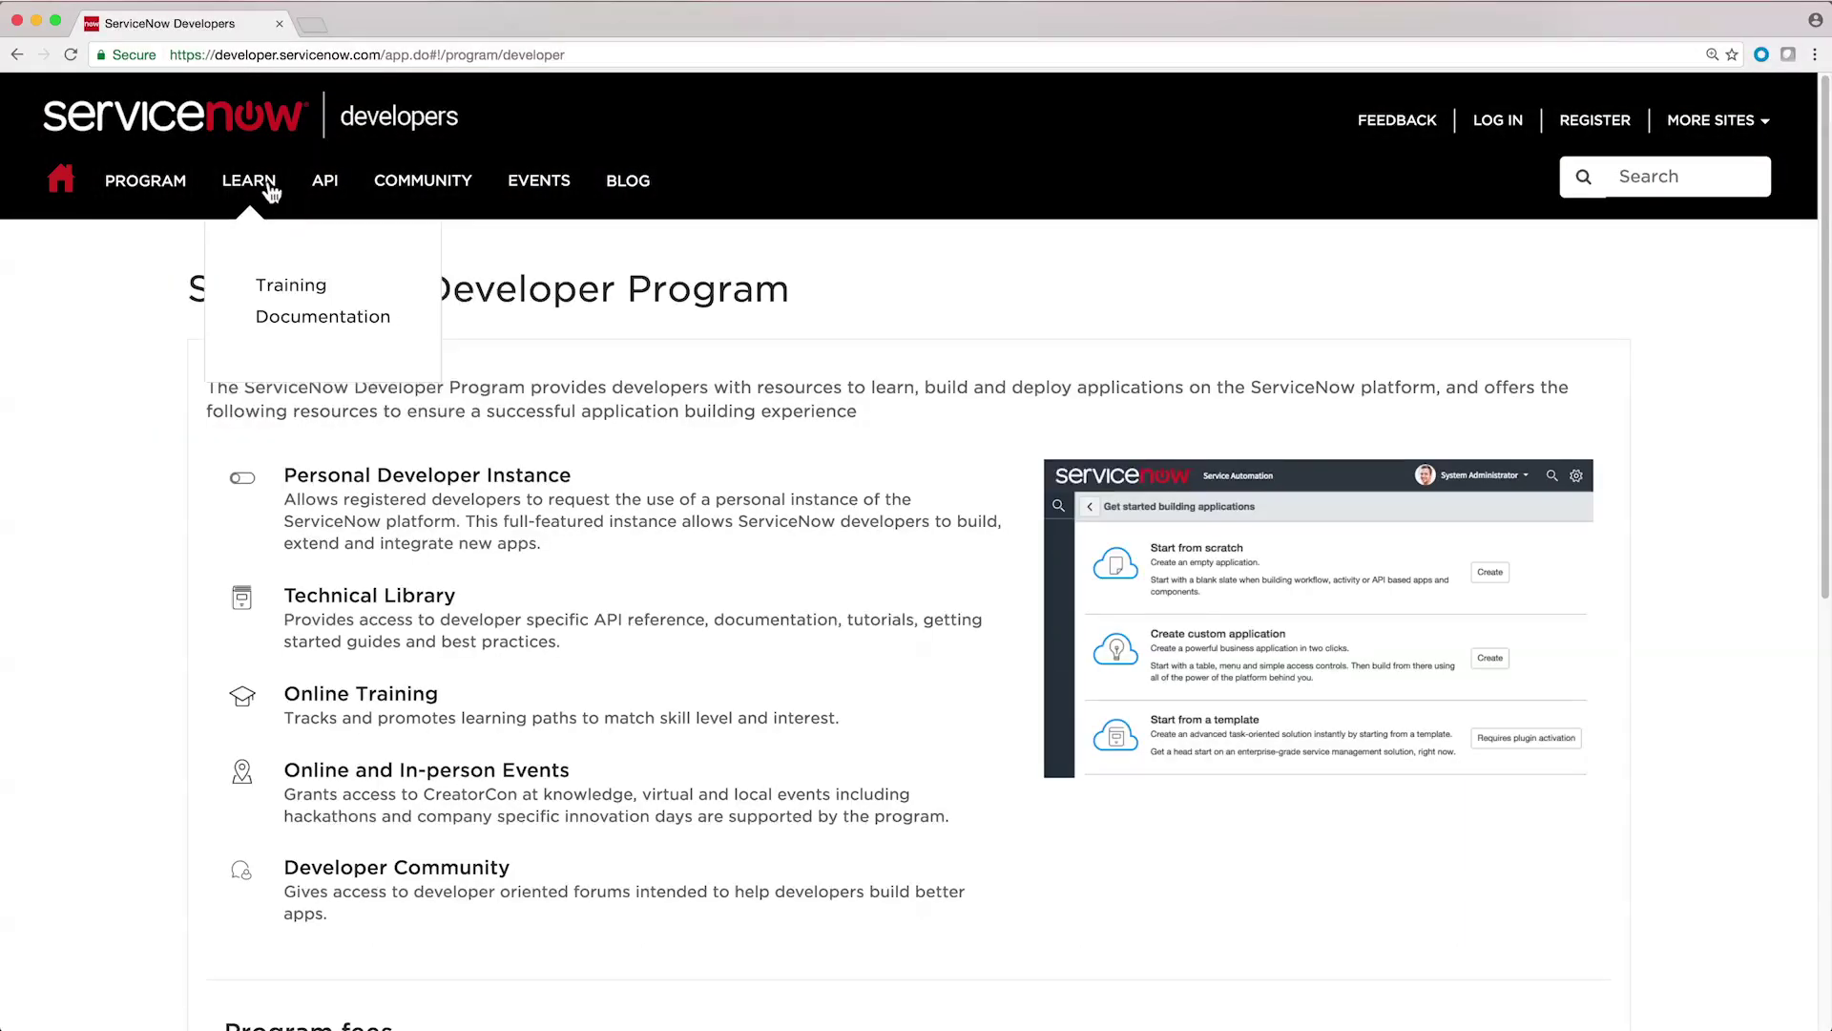
pyautogui.click(274, 292)
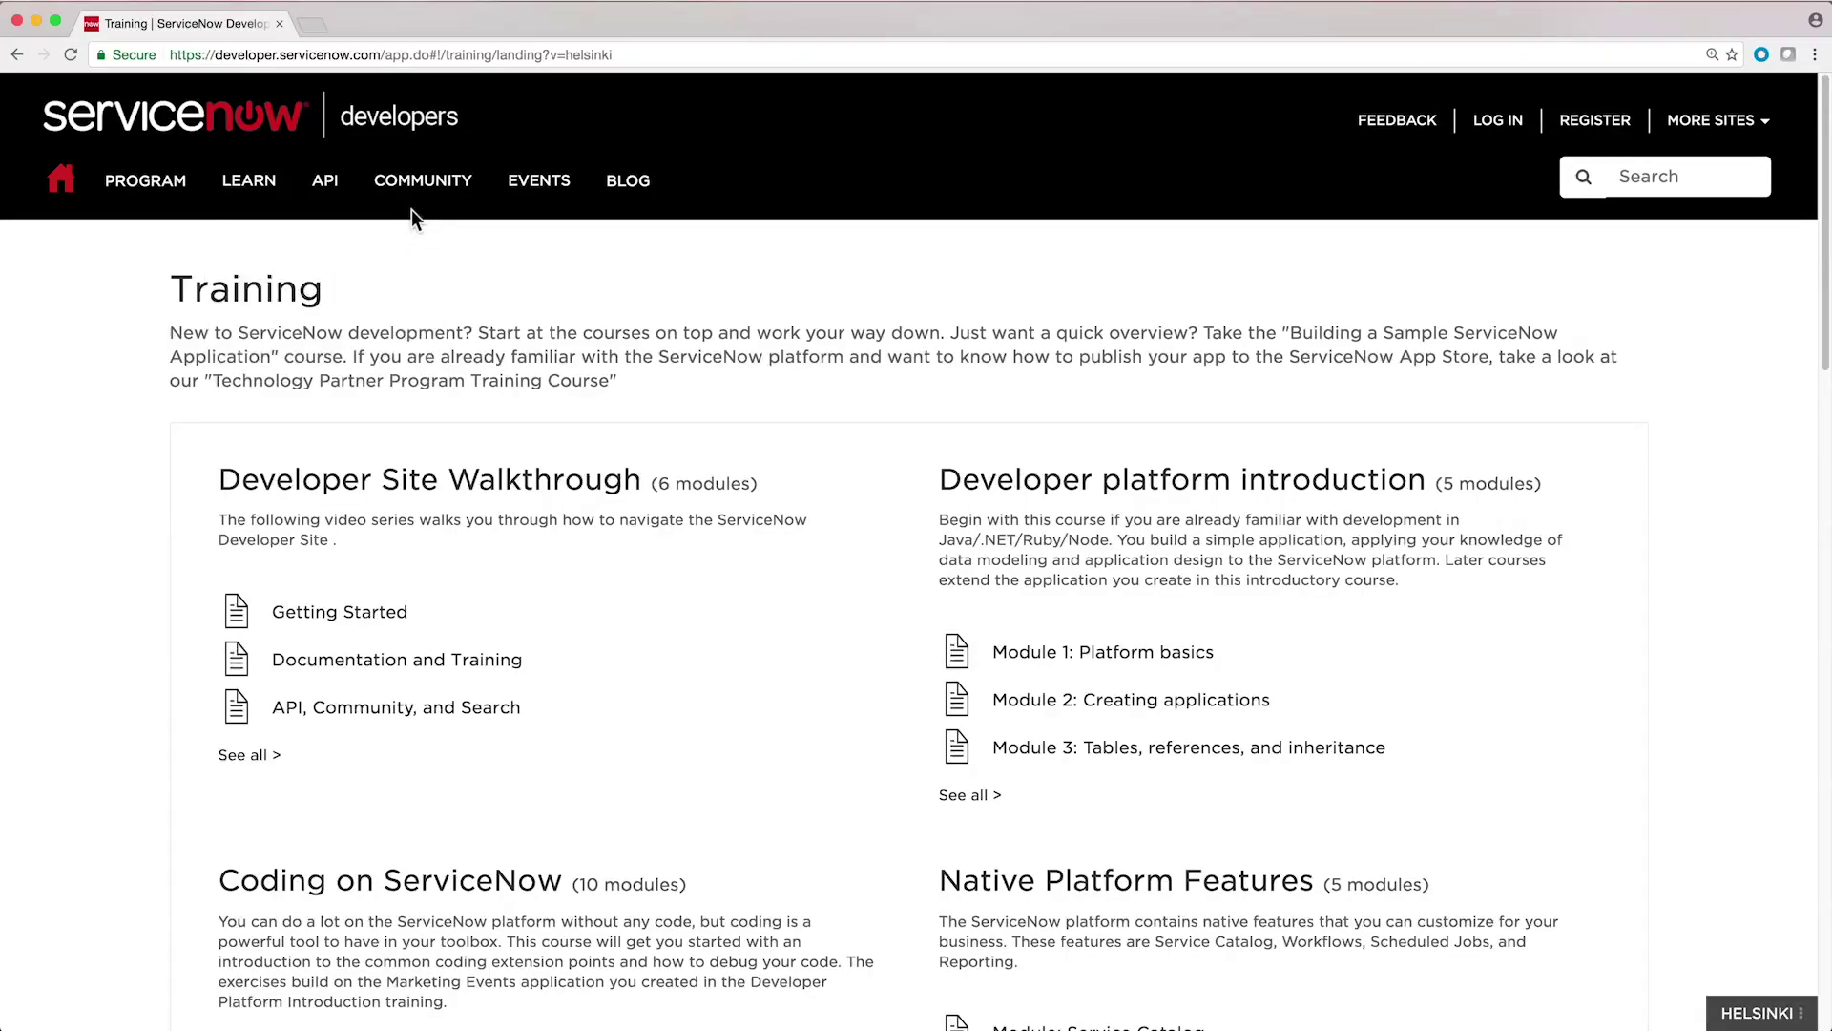
pyautogui.moveTo(338, 199)
pyautogui.click(372, 284)
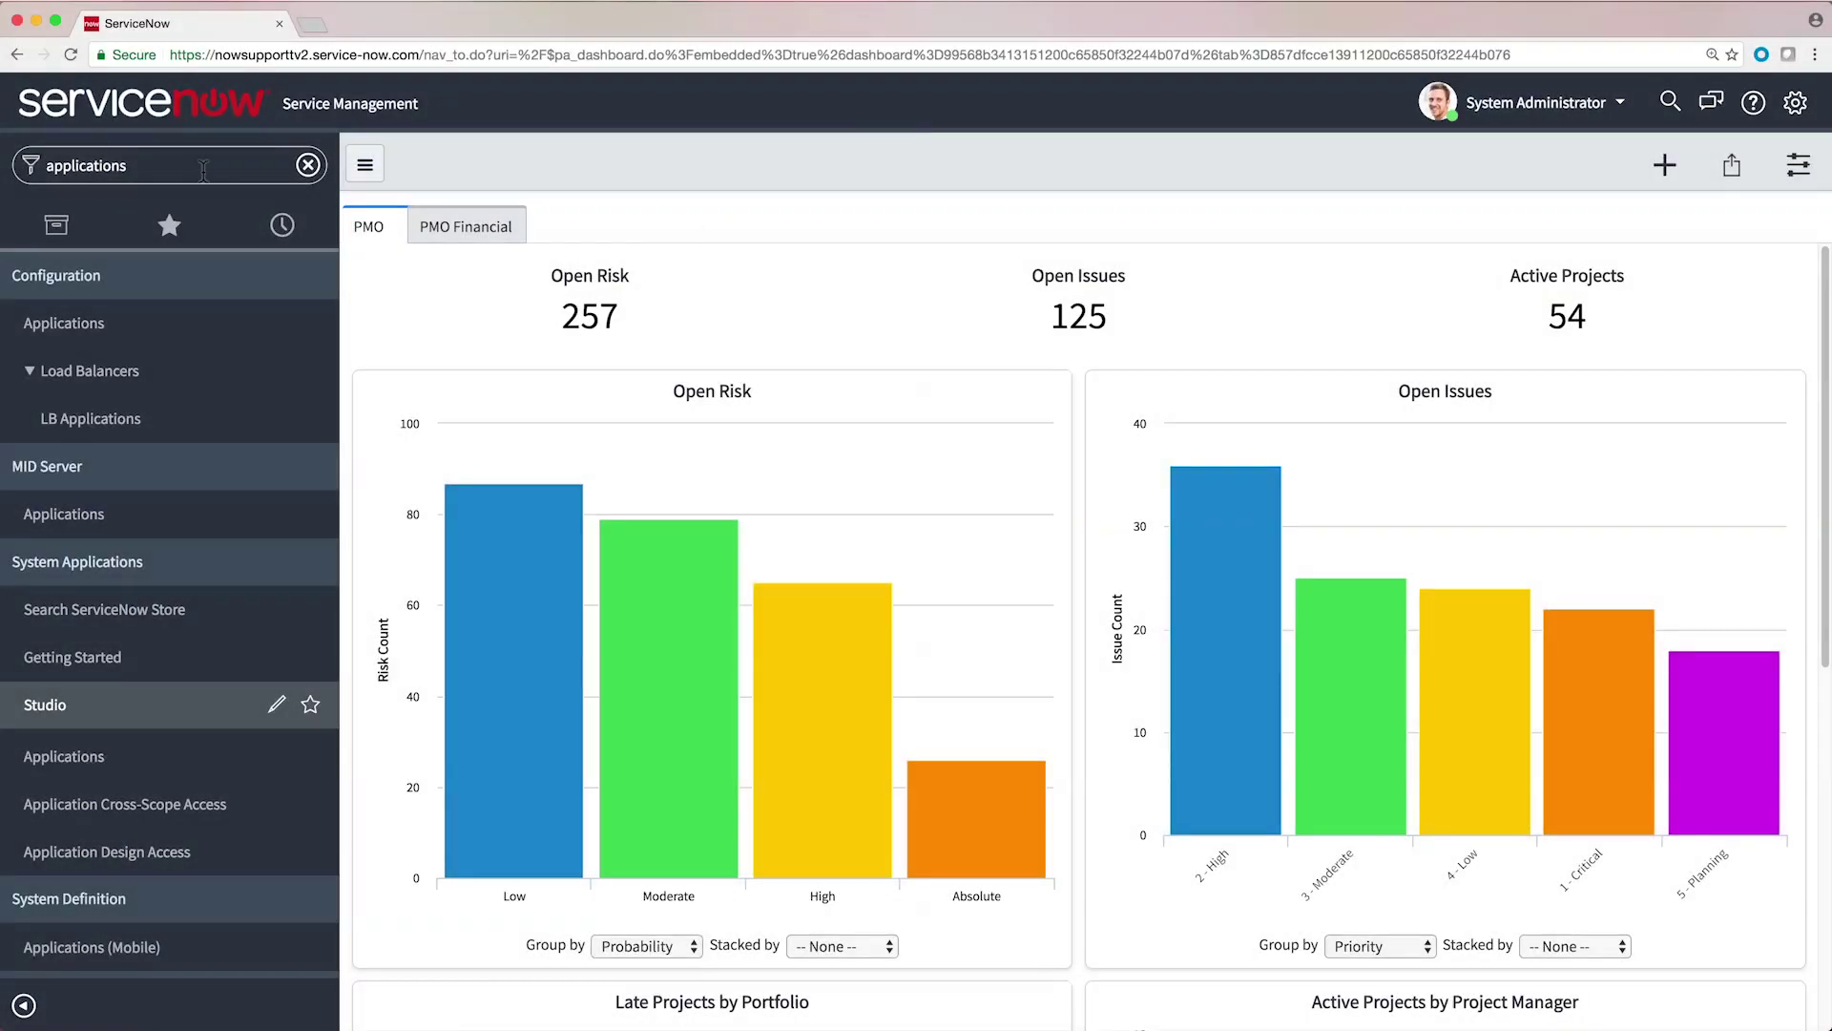
# Open Expense Tracking from System Applications > Applications and publish it to an update set as 1.0.0.
pyautogui.click(154, 164)
pyautogui.write('system')
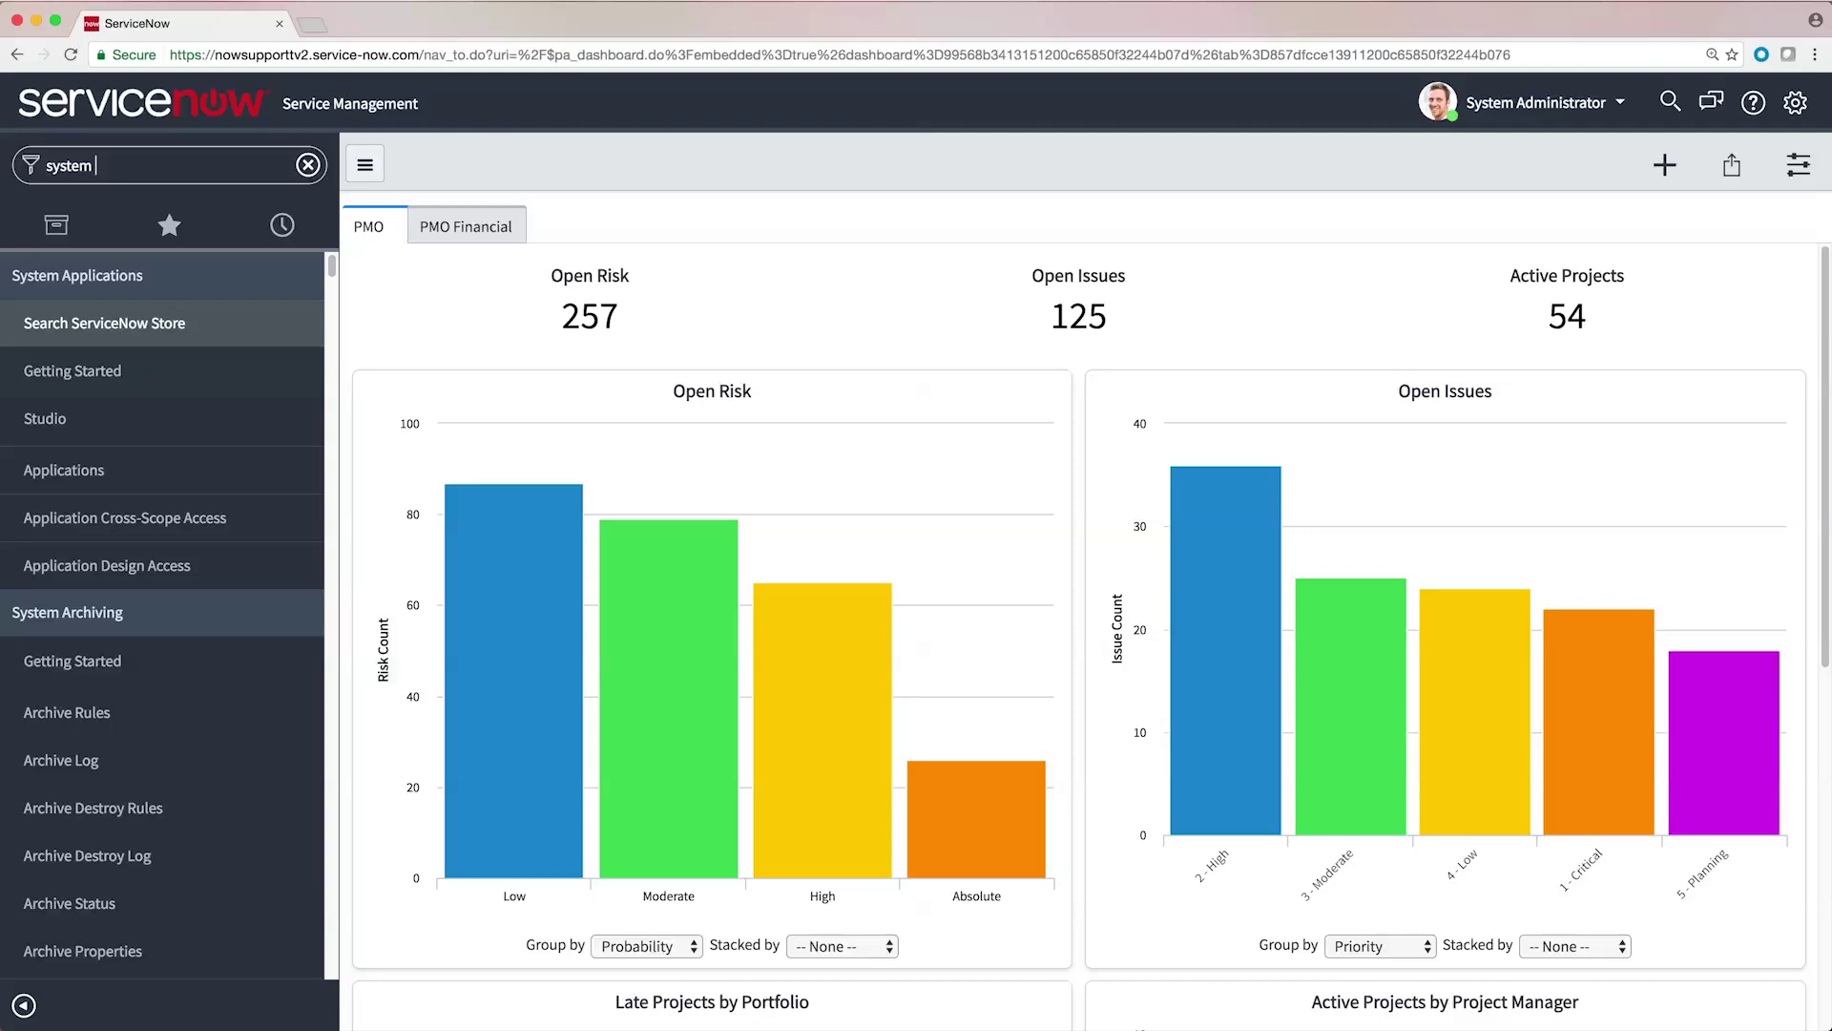
pyautogui.click(144, 473)
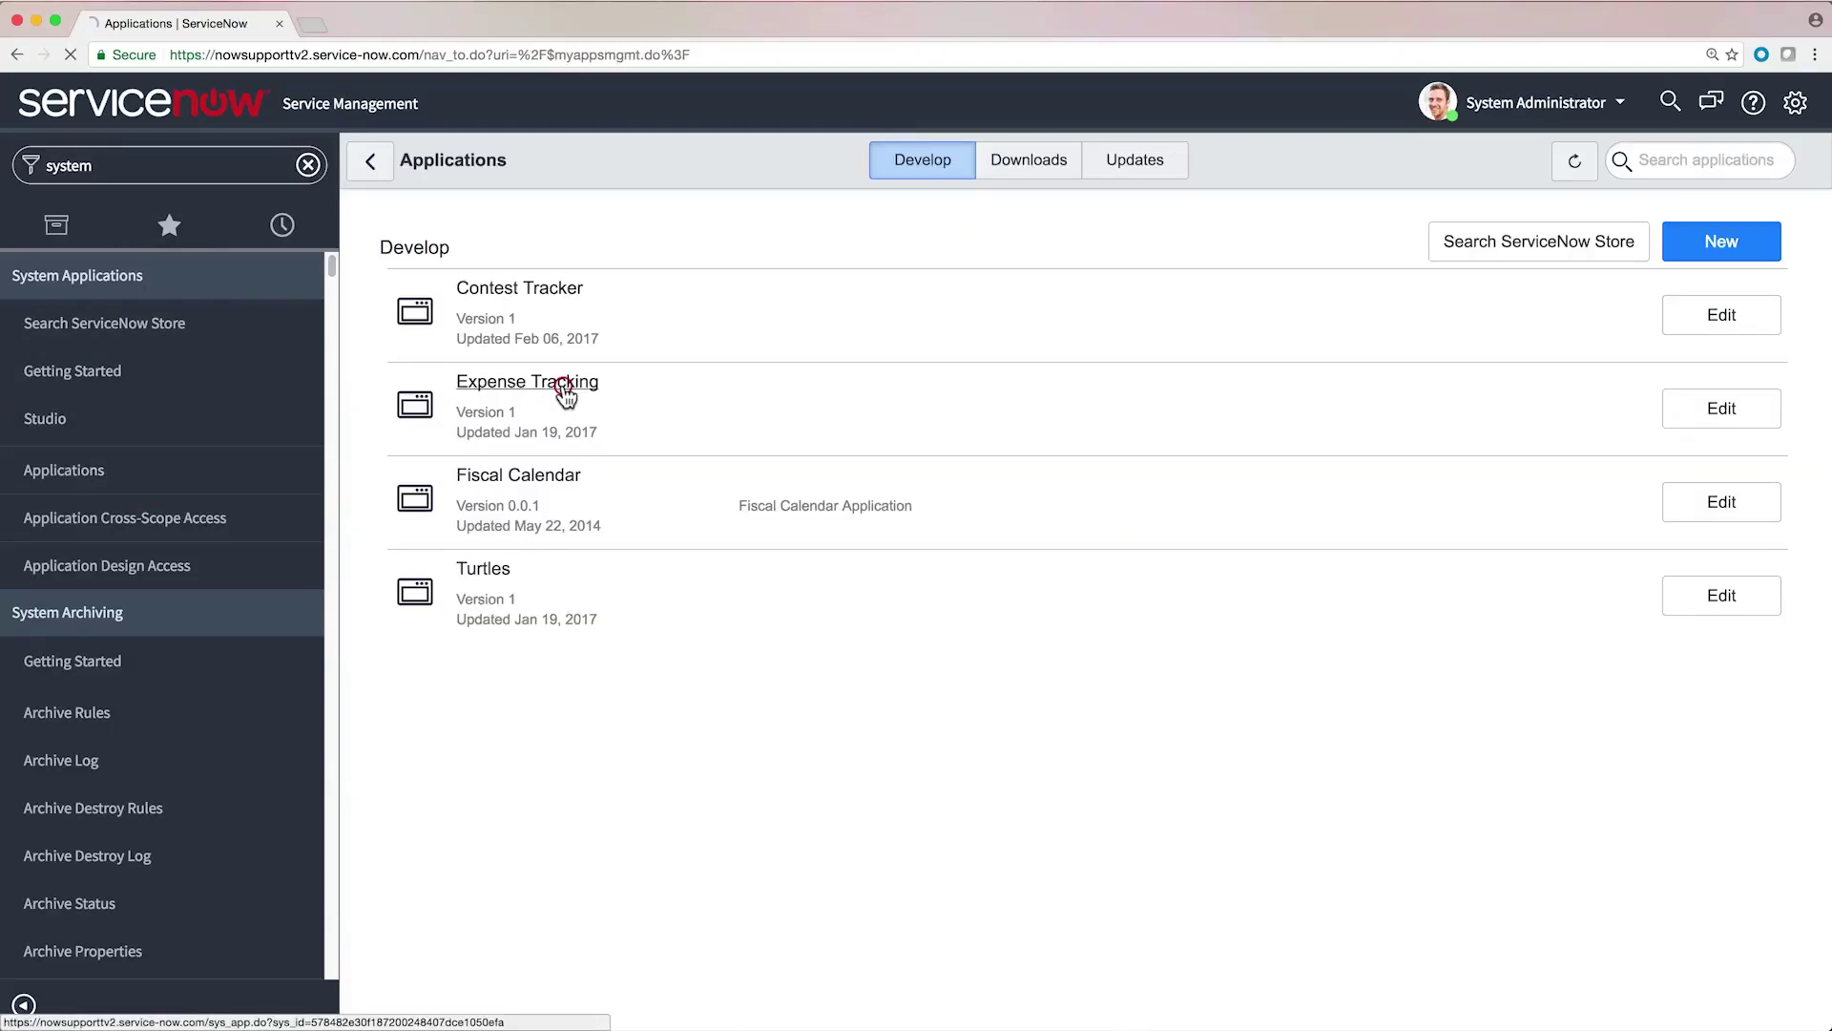
pyautogui.click(563, 385)
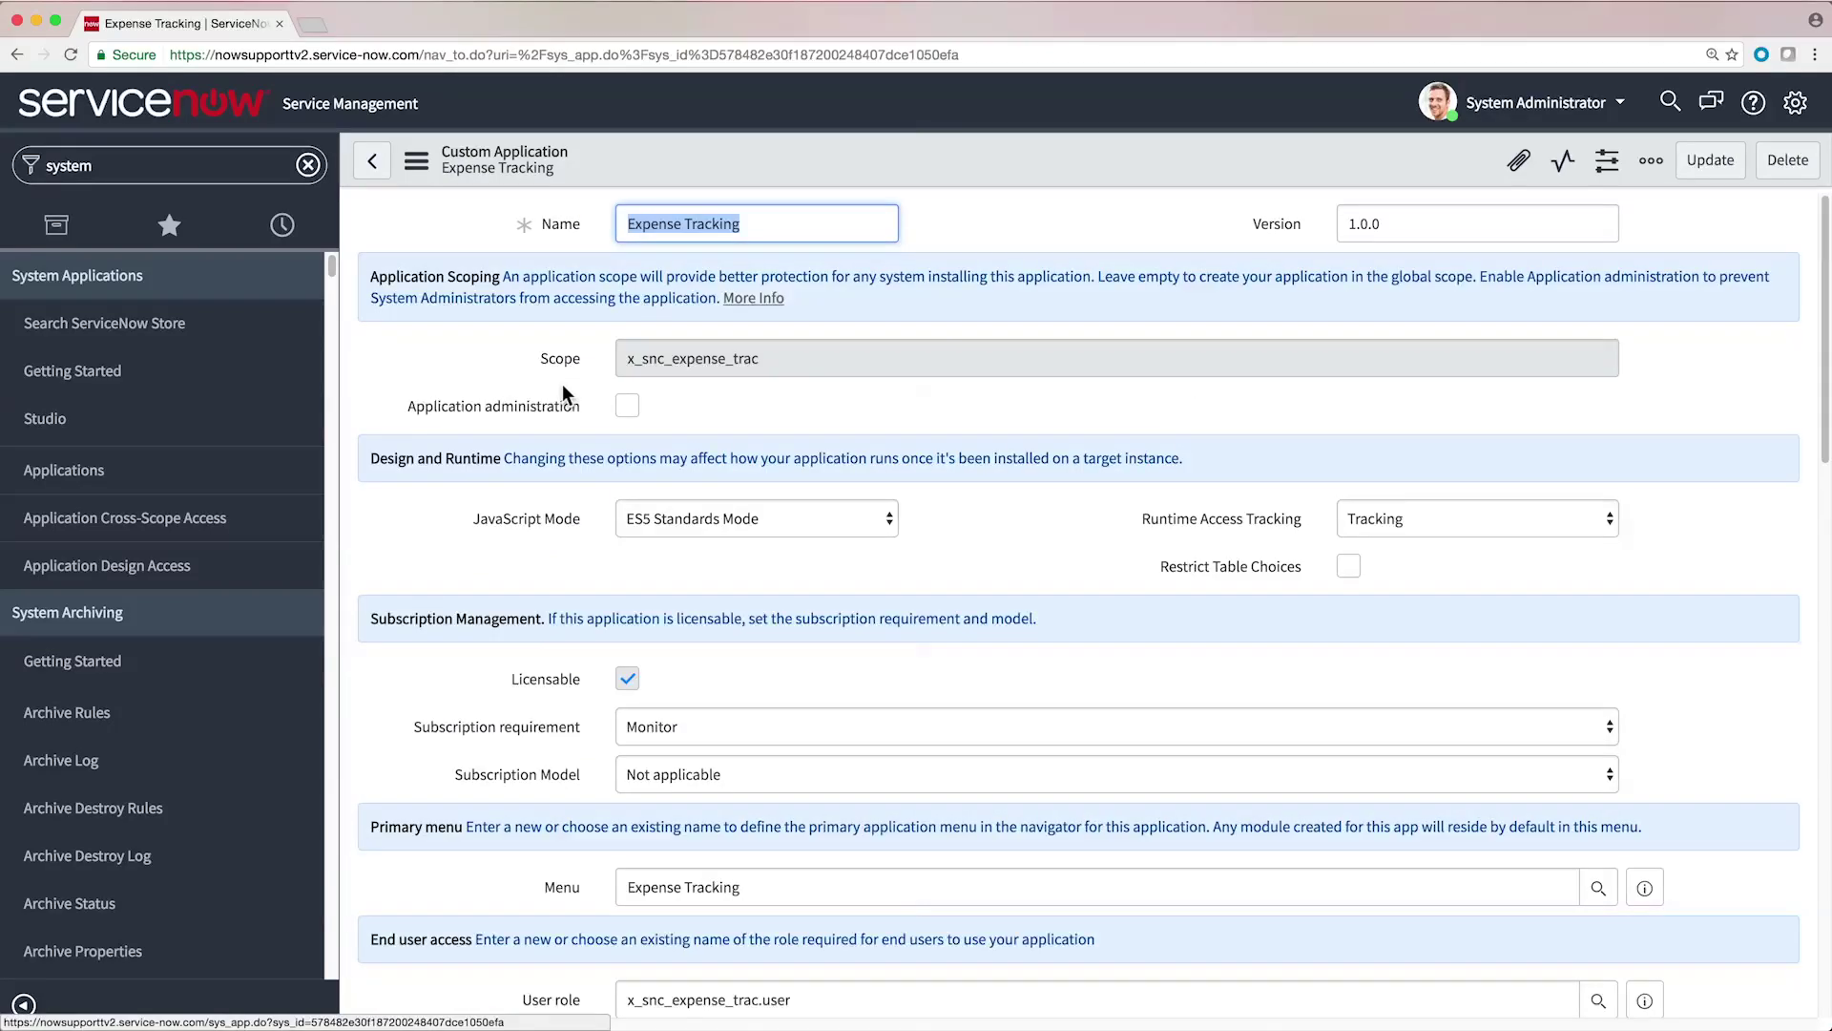
pyautogui.scroll(-10, 563, 384)
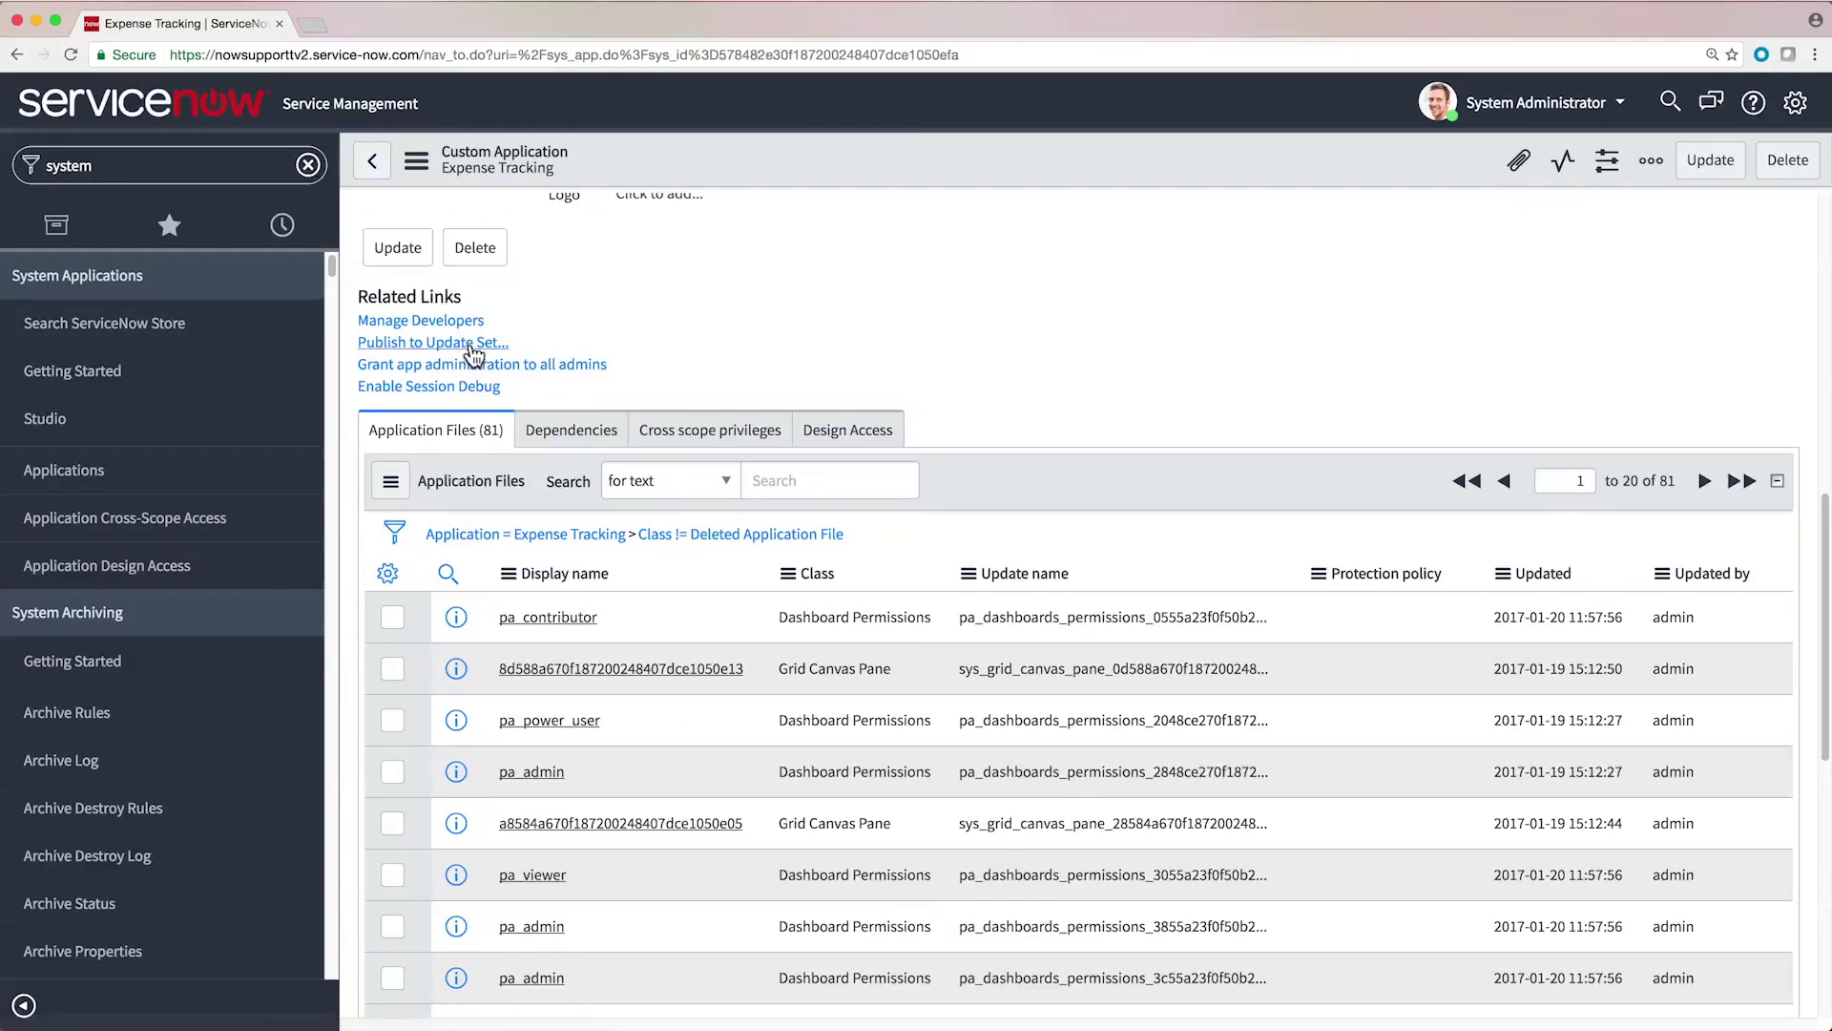
pyautogui.click(468, 344)
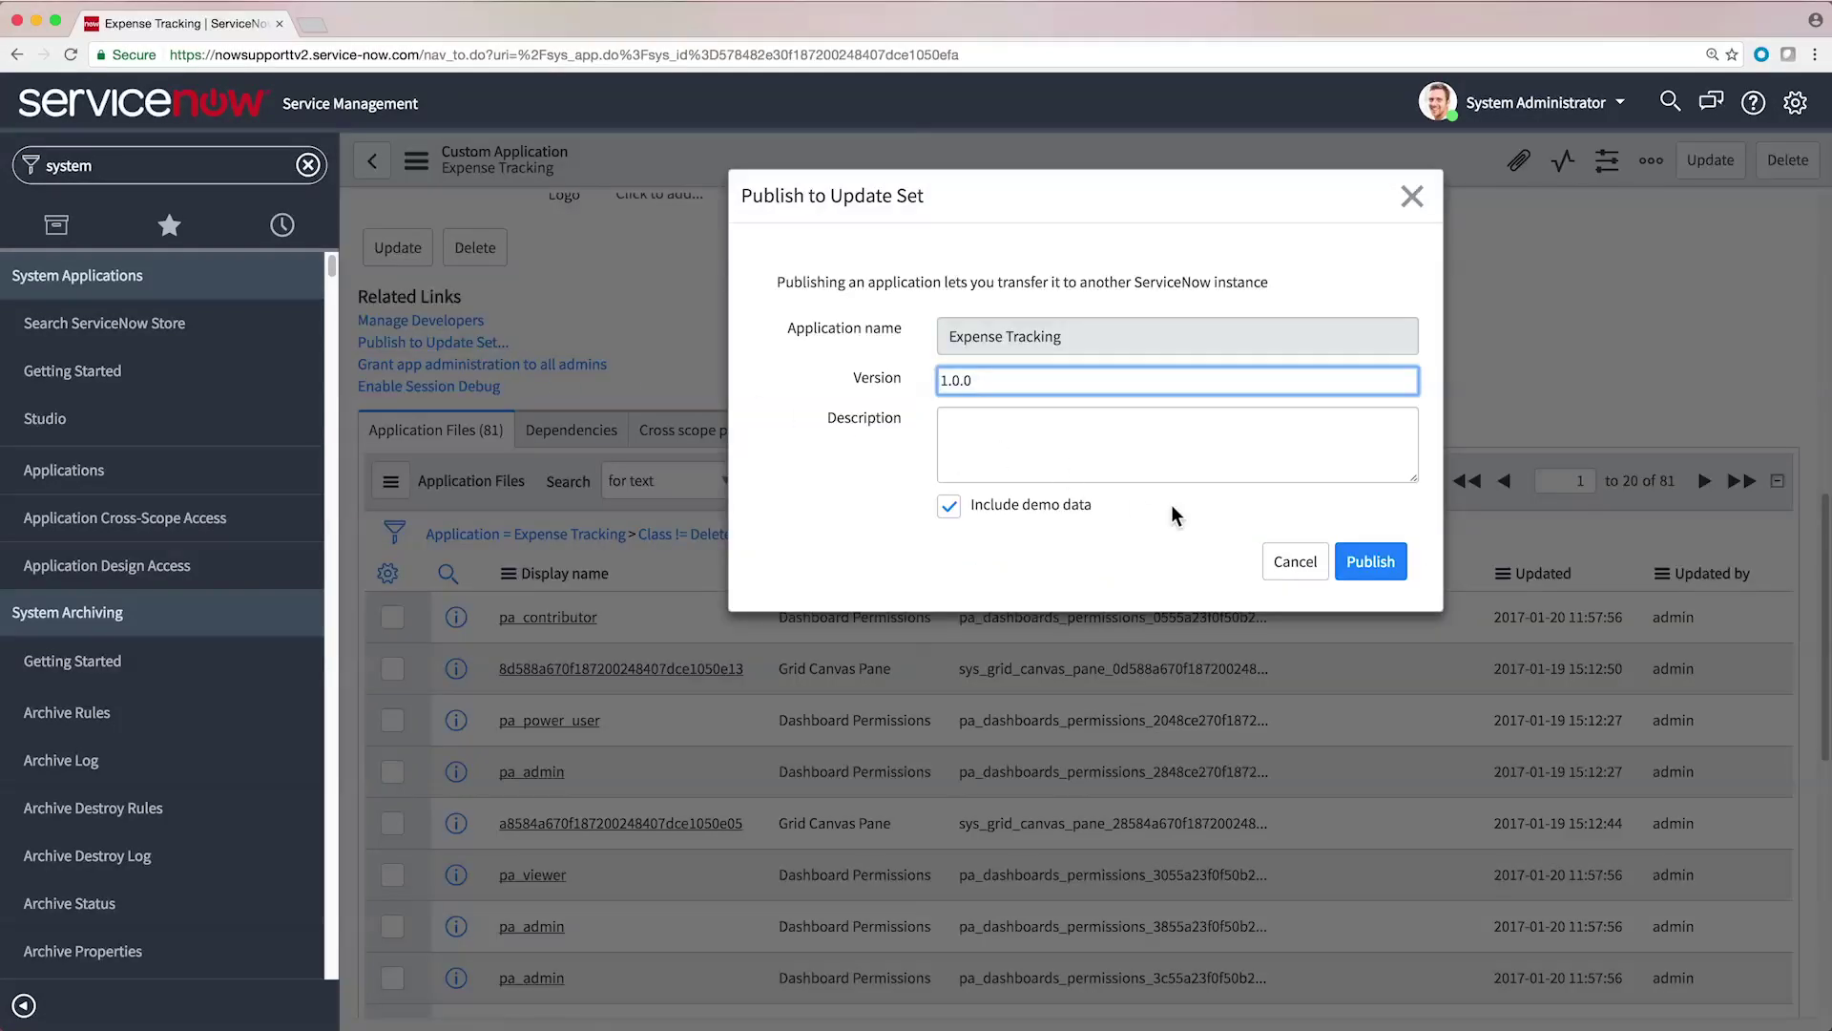
pyautogui.click(1374, 568)
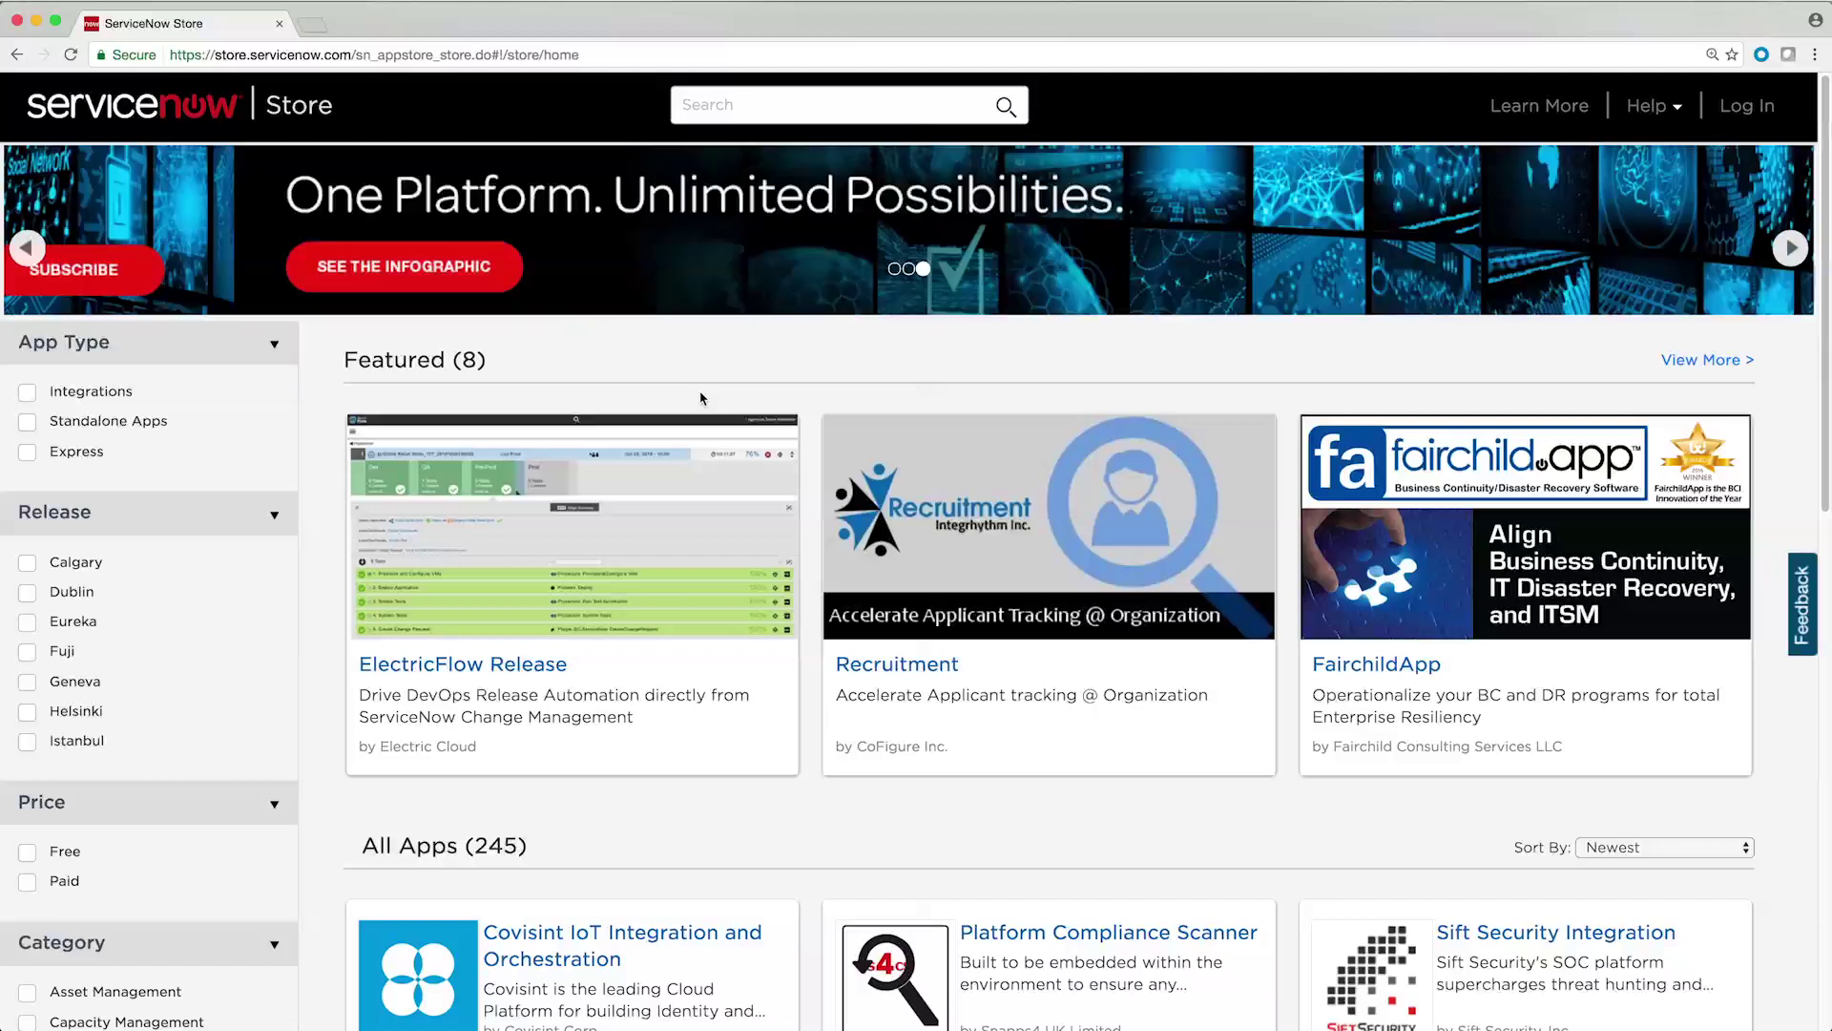
pyautogui.click(531, 674)
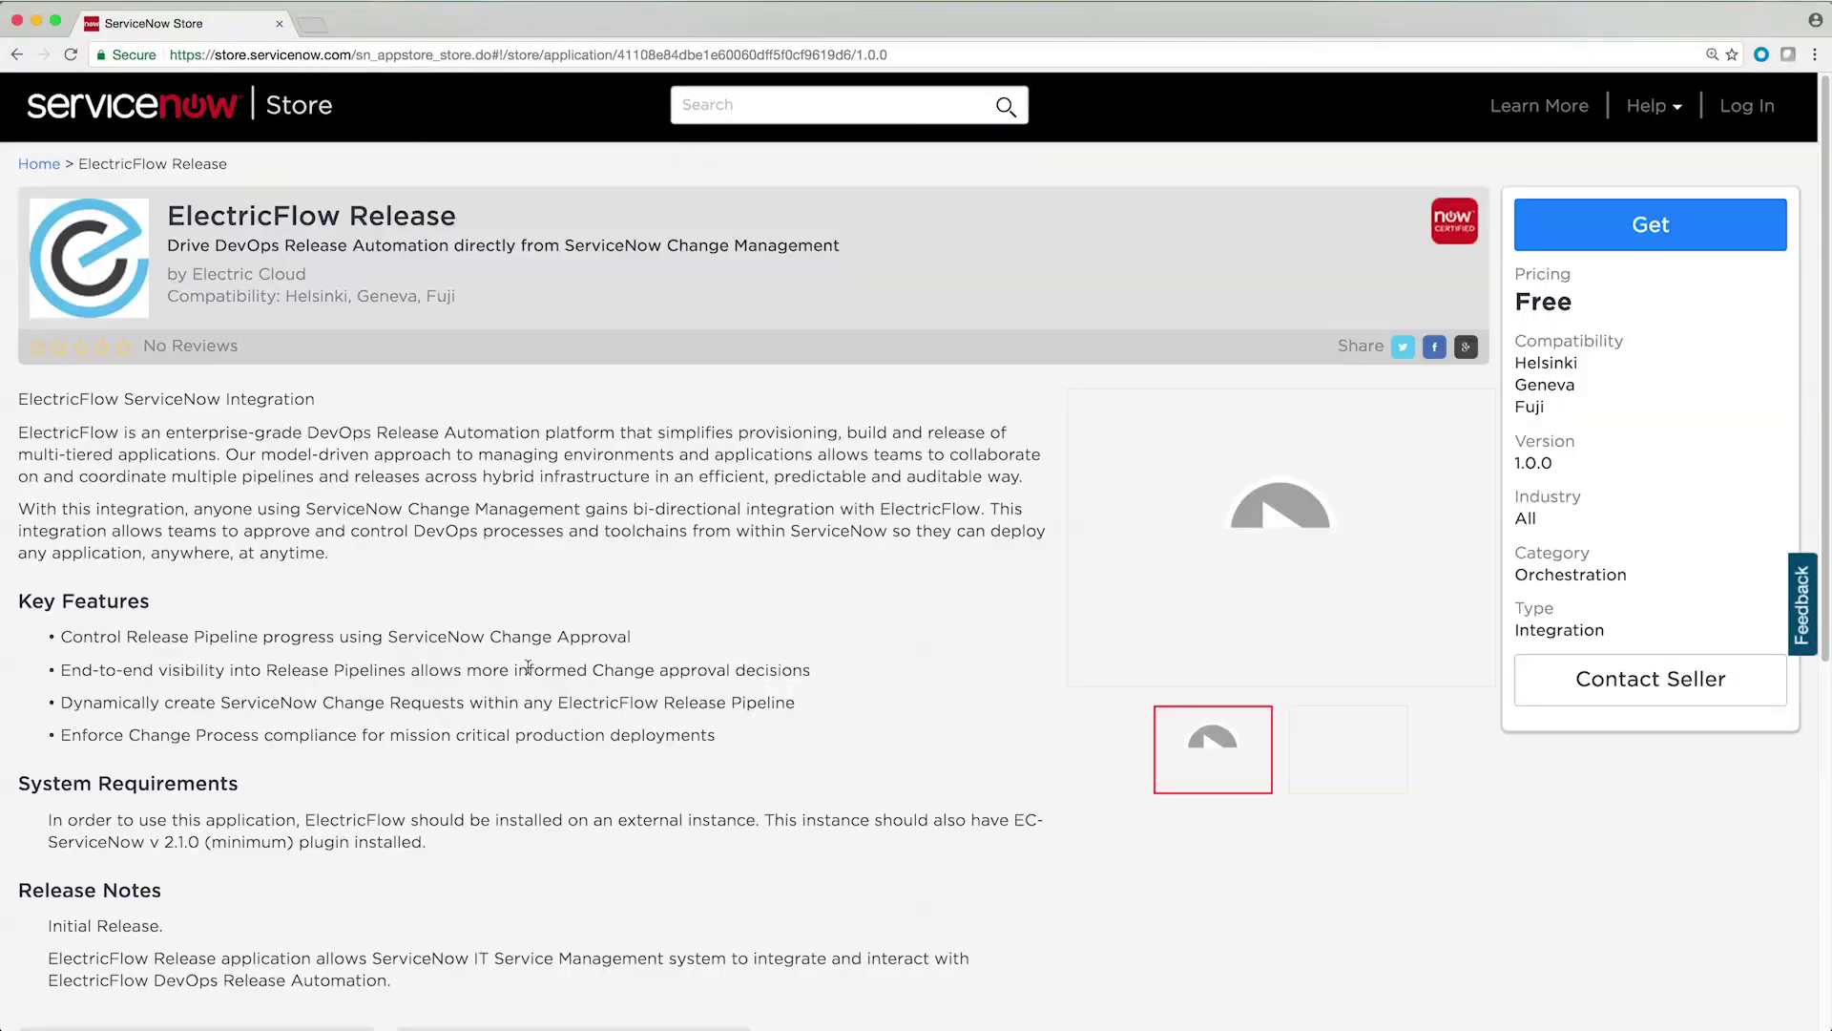
pyautogui.scroll(-1, 531, 674)
pyautogui.scroll(-6, 530, 674)
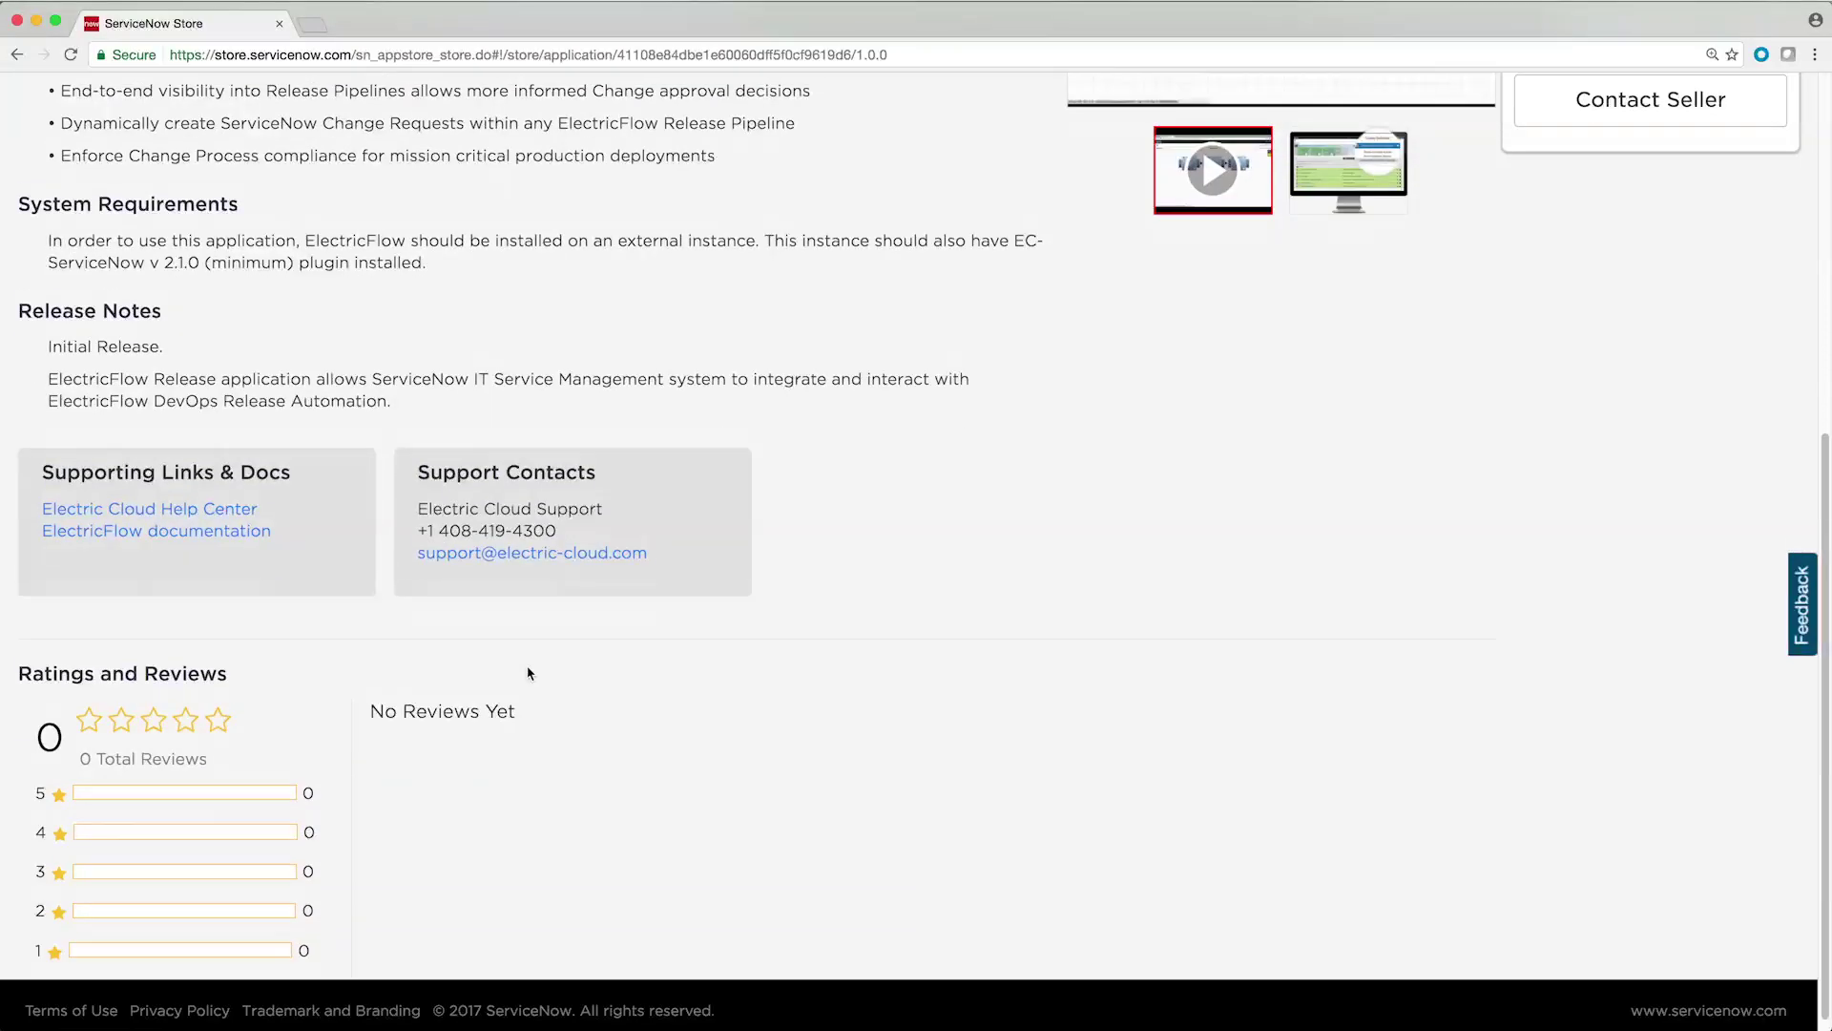
pyautogui.scroll(6, 530, 674)
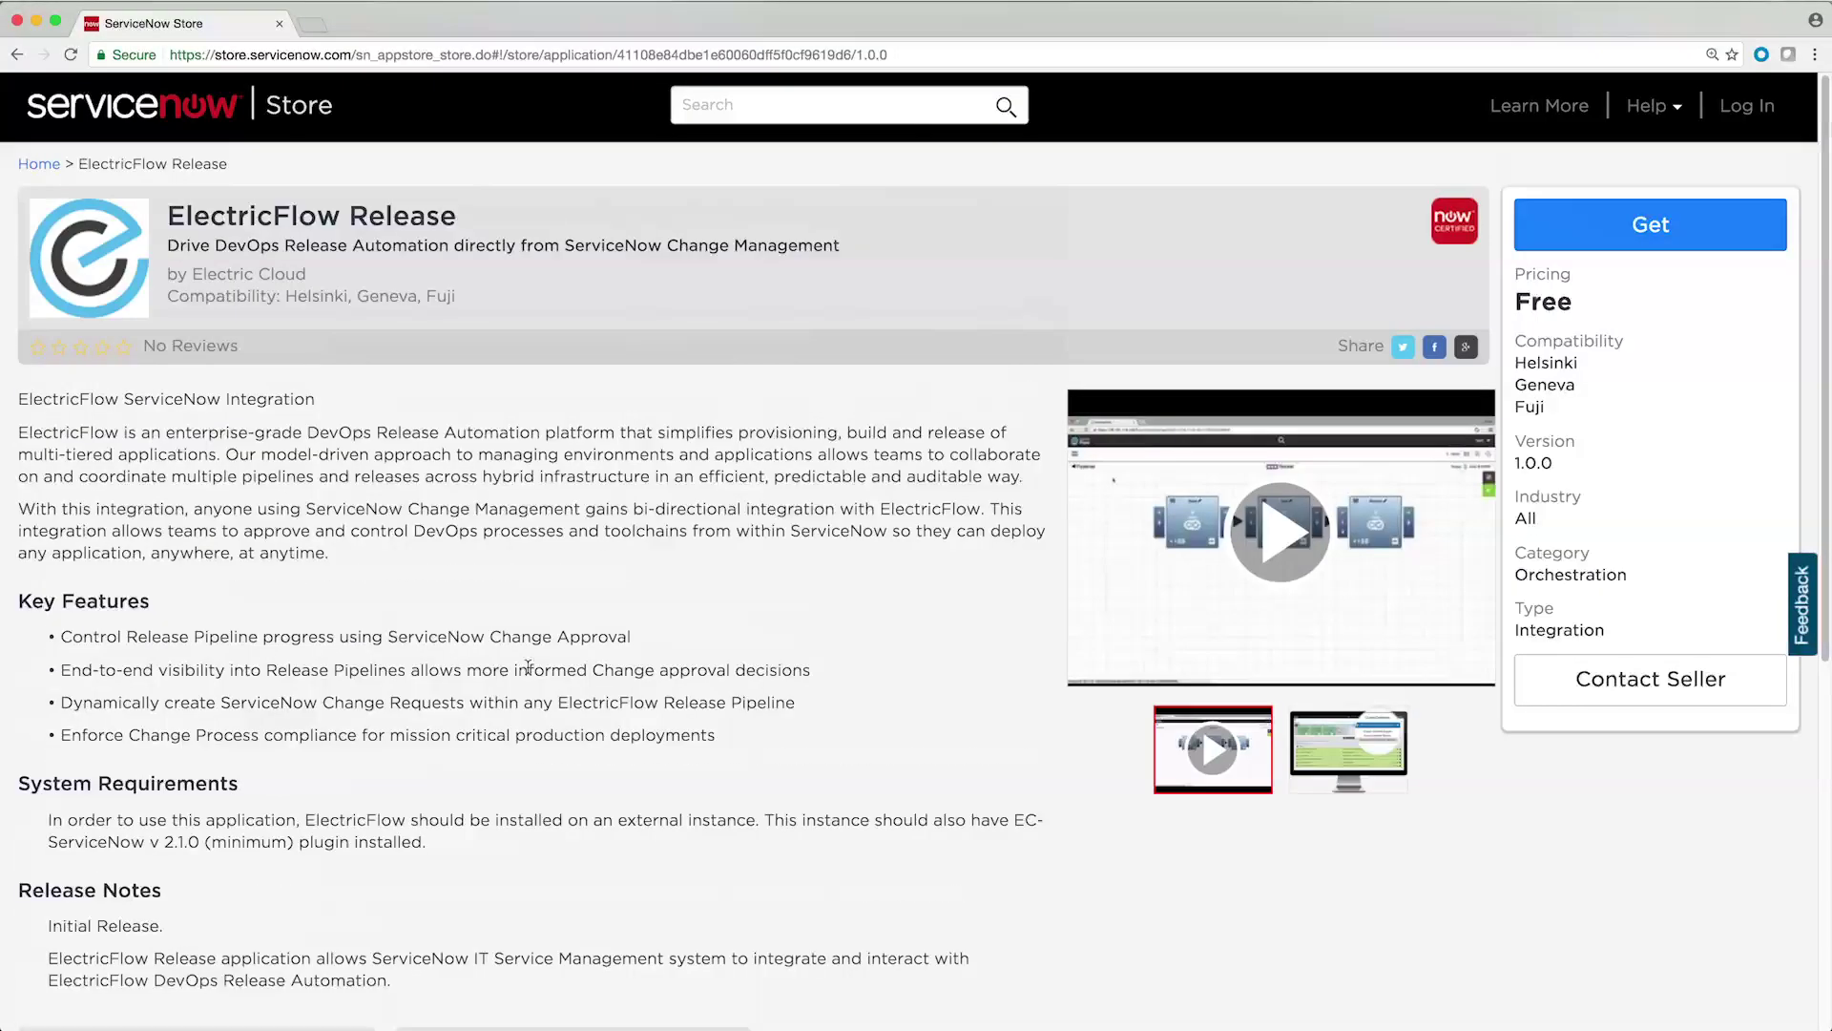
pyautogui.click(144, 117)
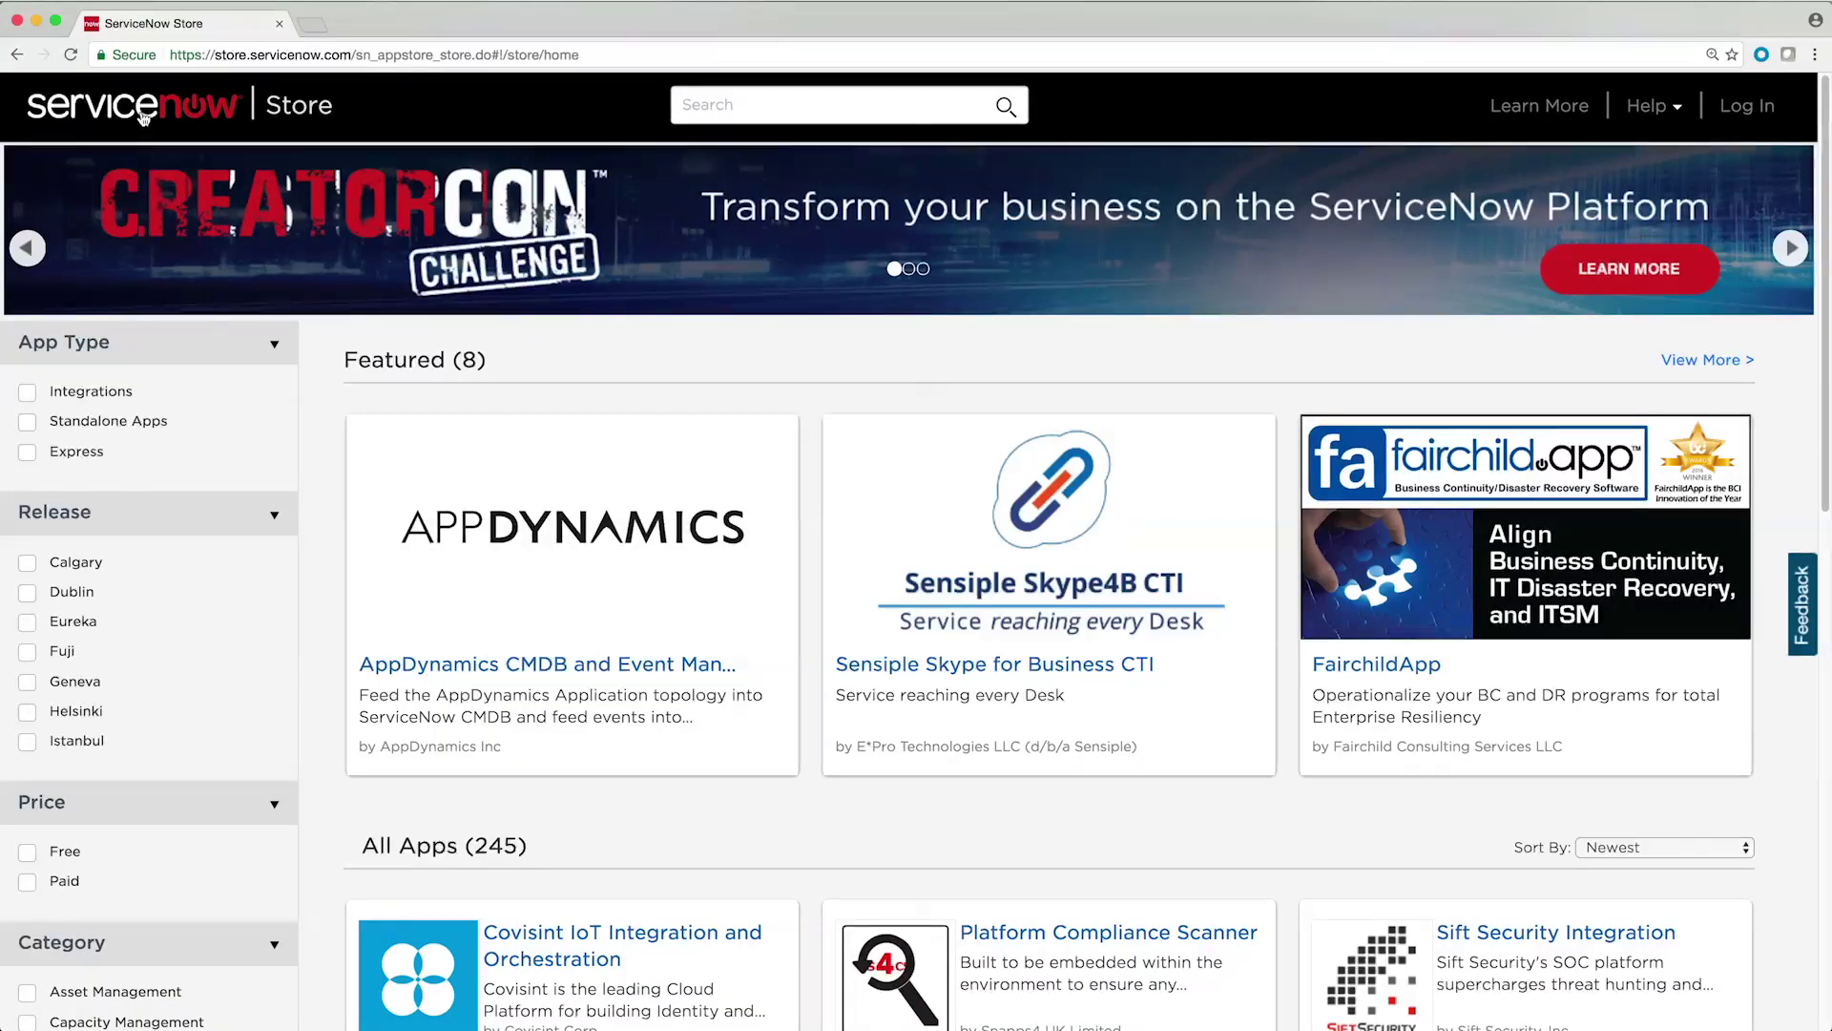